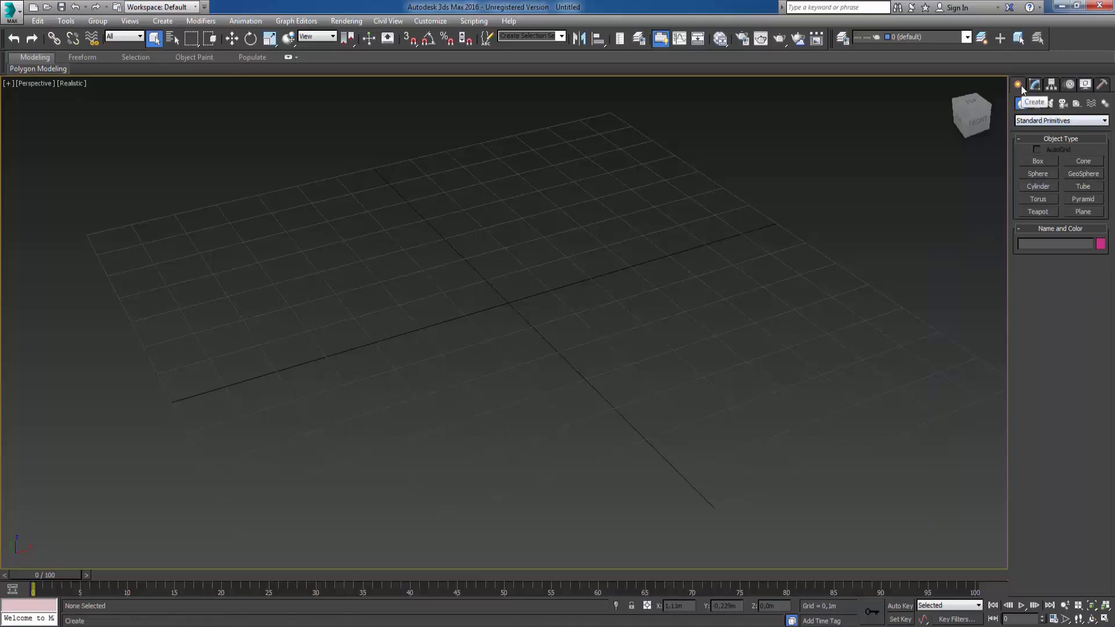
Review the creation parameters of the standard primitives, from Box, Cylinder, Torus and Teapot to Cone, GeoSphere, Tube, Pyramid and Plane.
{"action": "left_click", "coordinate": [1031, 159]}
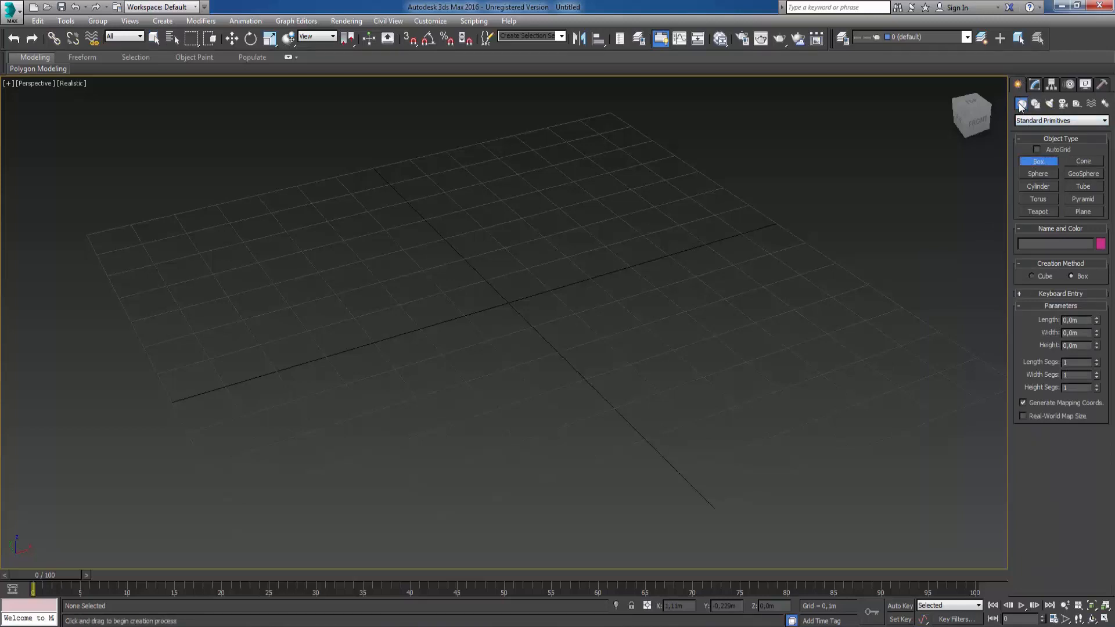
{"action": "left_click", "coordinate": [1058, 124]}
{"action": "left_click", "coordinate": [1037, 124]}
{"action": "left_click", "coordinate": [1044, 176]}
{"action": "left_click", "coordinate": [1040, 186]}
{"action": "left_click", "coordinate": [1039, 199]}
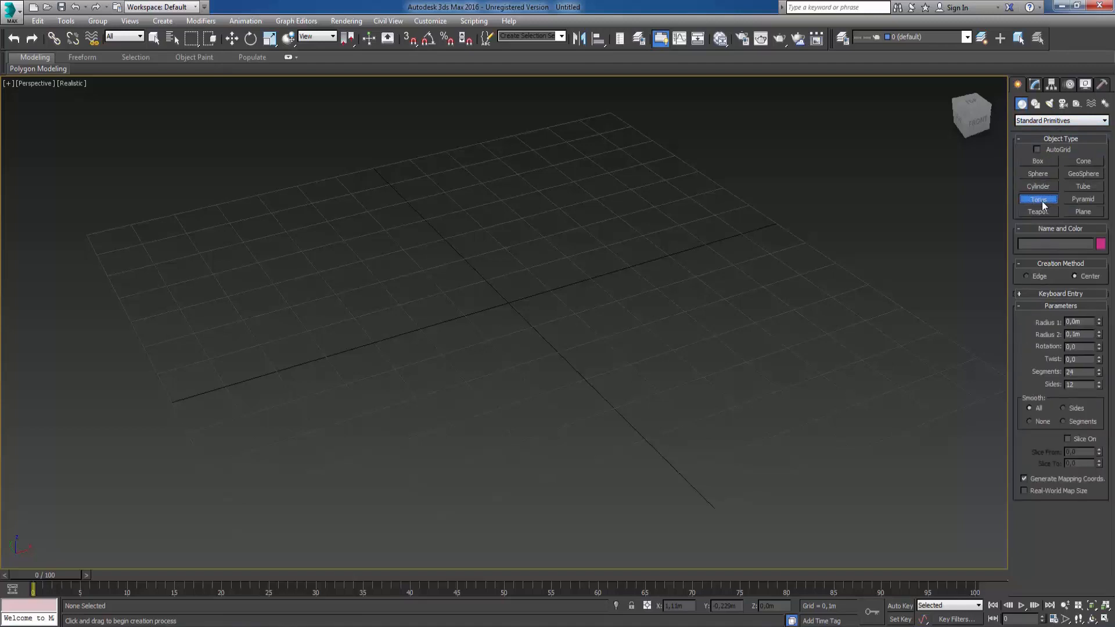
{"action": "left_click", "coordinate": [1041, 212]}
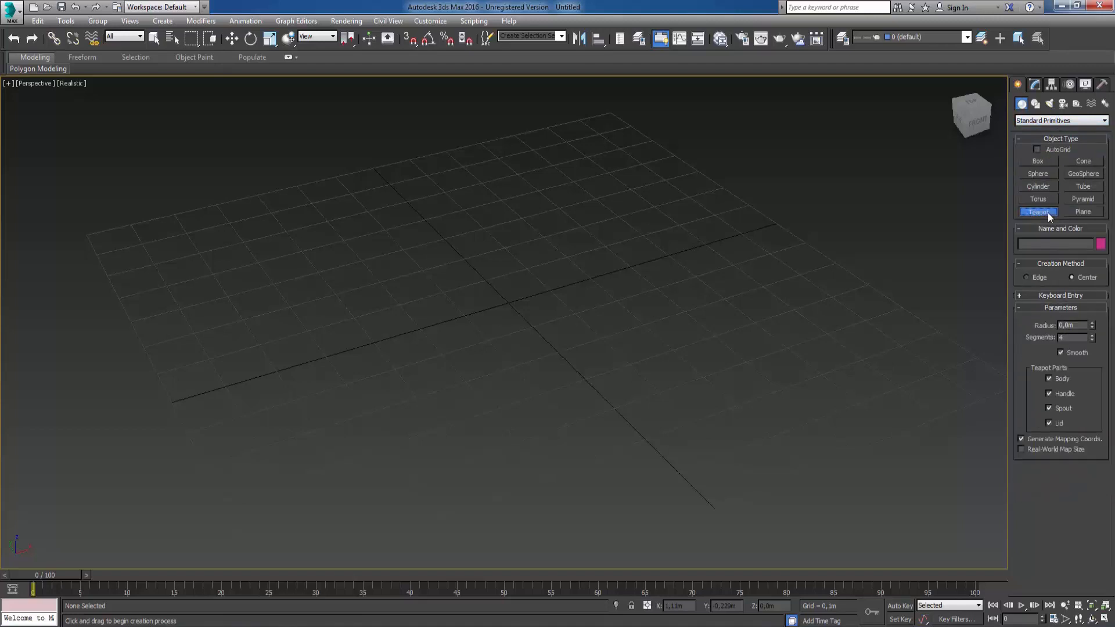
{"action": "left_click", "coordinate": [1085, 162]}
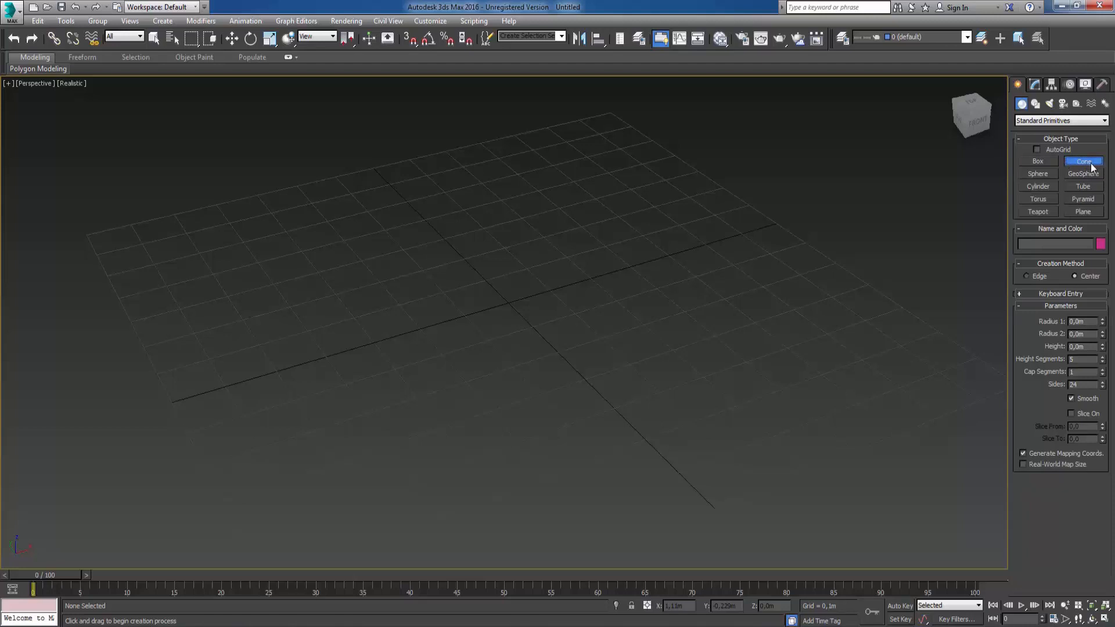
{"action": "left_click", "coordinate": [1090, 174]}
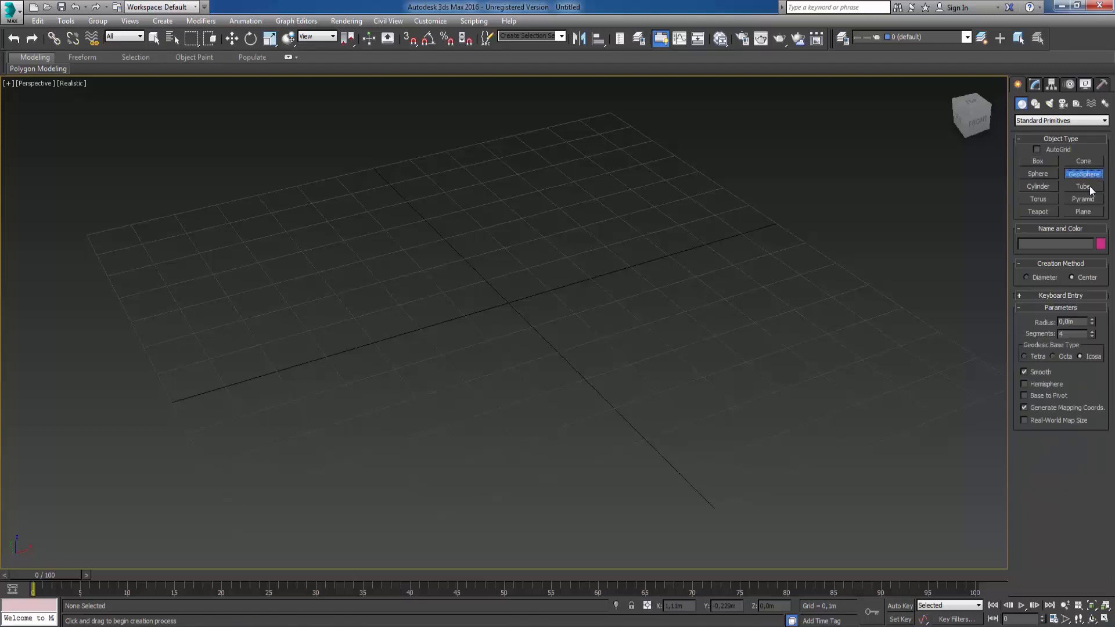
{"action": "left_click", "coordinate": [1090, 189]}
{"action": "left_click", "coordinate": [1090, 200]}
{"action": "left_click", "coordinate": [1088, 212]}
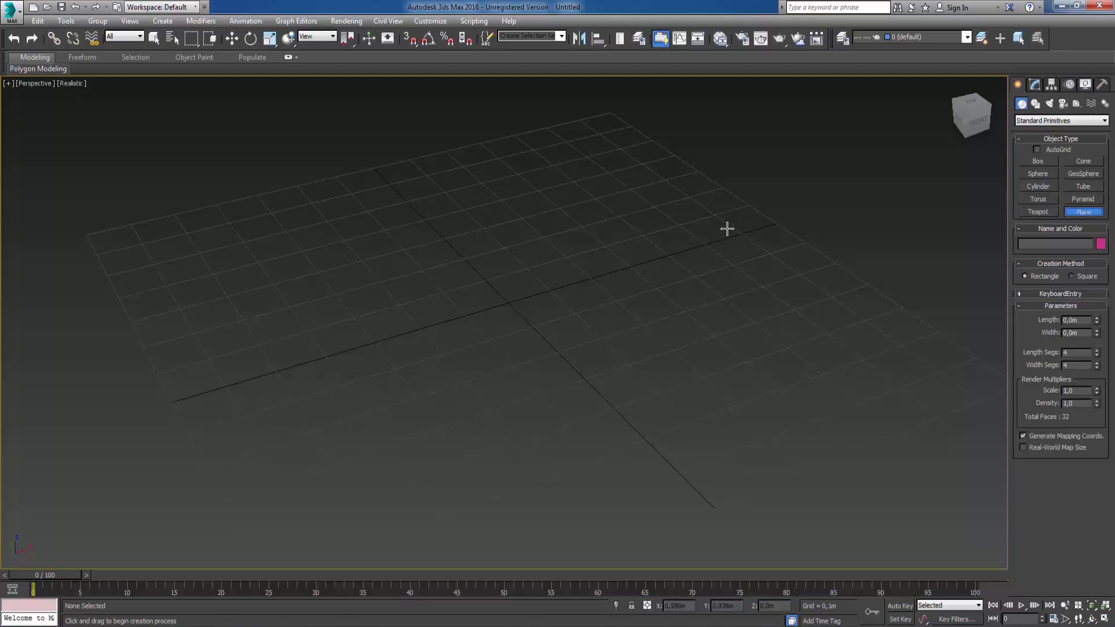
Create a cube-like box with a base of about 0.24 by 0.23 m at the far corner of the grid.
{"action": "mouse_move", "coordinate": [647, 338]}
{"action": "middle_mouse_down", "text": "alt"}
{"action": "mouse_move", "coordinate": [635, 337]}
{"action": "mouse_move", "coordinate": [648, 336]}
{"action": "middle_mouse_up", "text": "alt"}
{"action": "left_click", "coordinate": [1067, 607]}
{"action": "left_click_drag", "start_coordinate": [696, 299], "coordinate": [697, 325]}
{"action": "right_click", "coordinate": [697, 325]}
{"action": "middle_click_drag", "start_coordinate": [736, 313], "coordinate": [699, 317]}
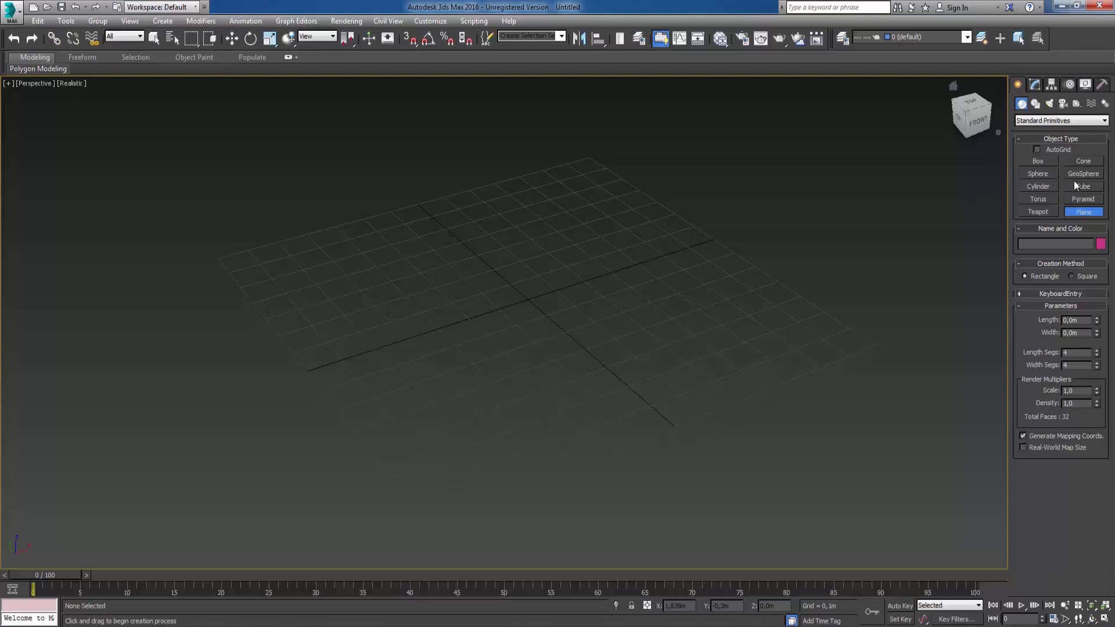
{"action": "left_click", "coordinate": [1038, 161]}
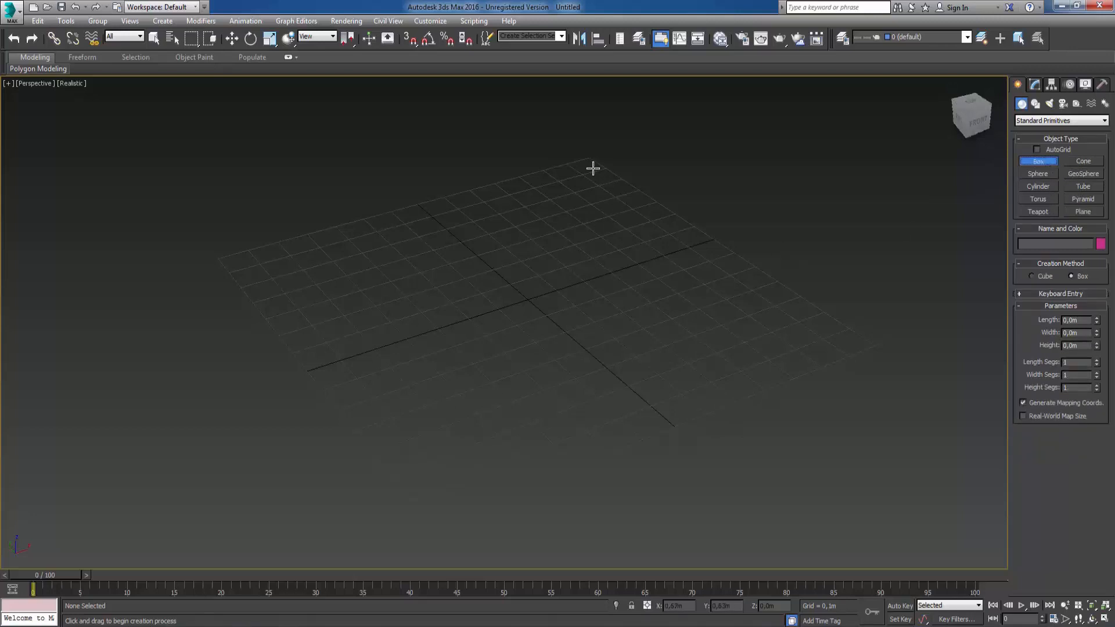
{"action": "left_click_drag", "start_coordinate": [585, 166], "coordinate": [581, 211]}
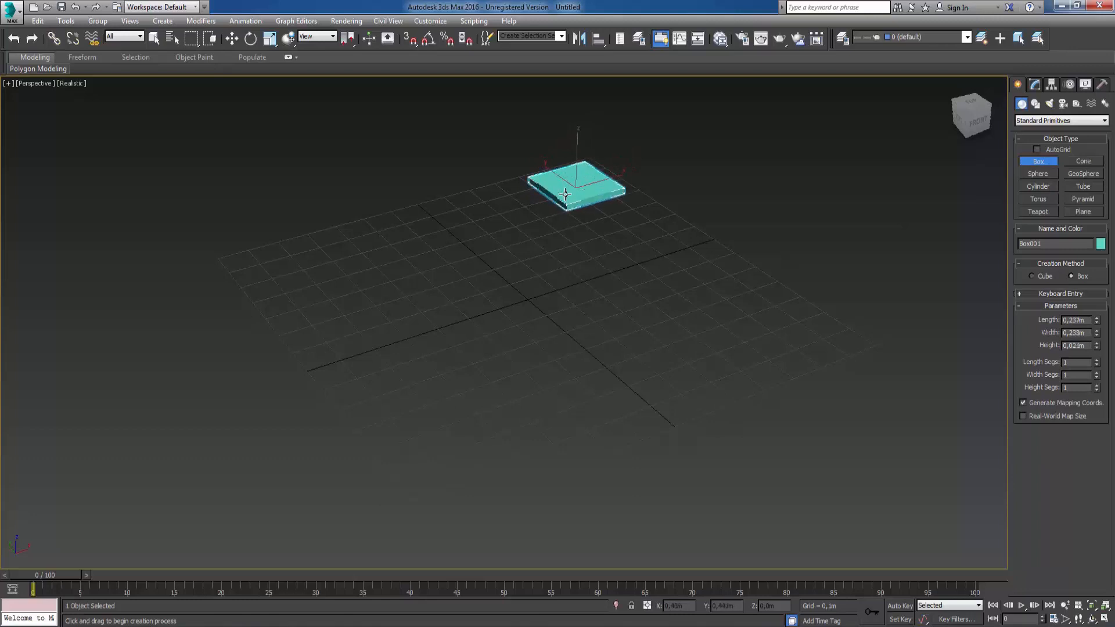
{"action": "left_click", "coordinate": [565, 142]}
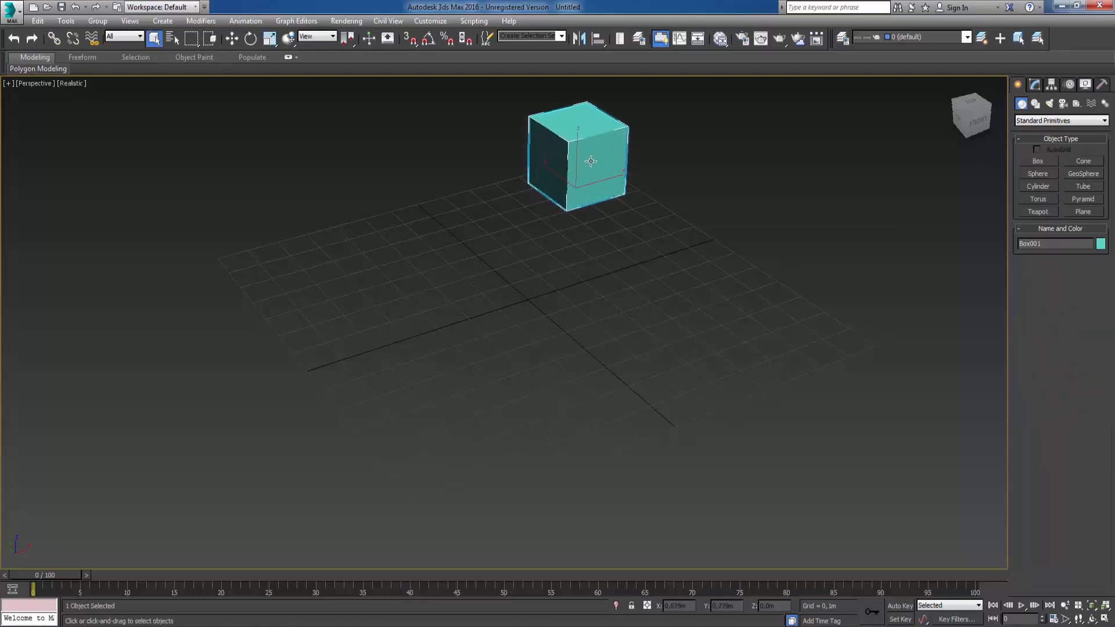
Create a sphere beside the box and raise it to about 0.11 m in Z.
{"action": "left_click", "coordinate": [1040, 174]}
{"action": "left_click_drag", "start_coordinate": [479, 215], "coordinate": [485, 179]}
{"action": "right_click", "coordinate": [480, 215]}
{"action": "key", "text": "w"}
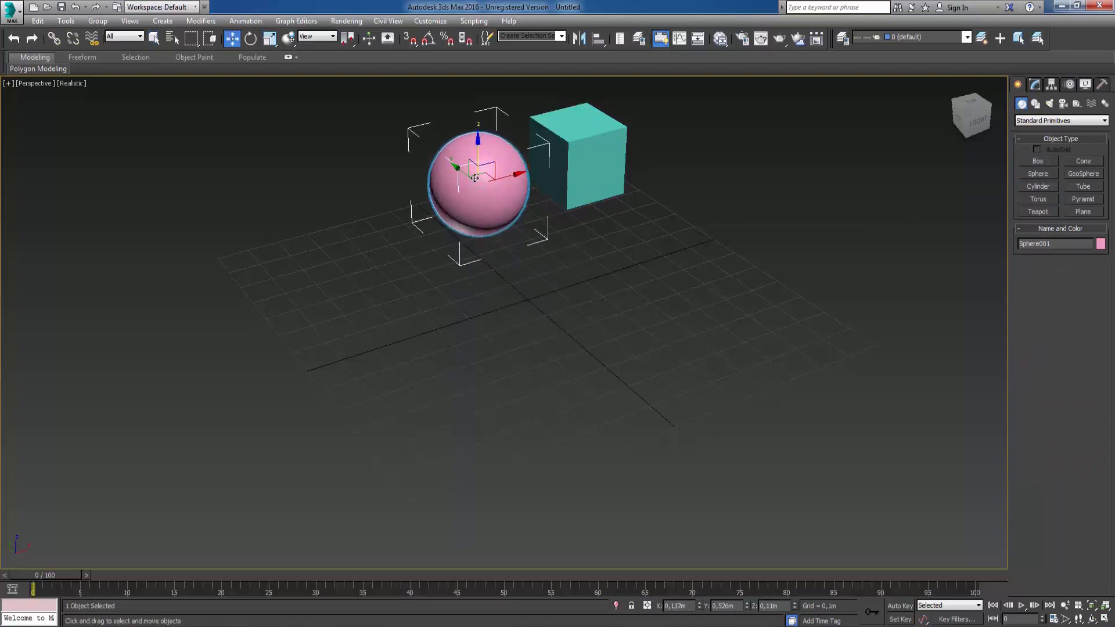
Create a cylinder with a radius of about 0.18 m beside the sphere, on the side away from the box.
{"action": "left_click", "coordinate": [1037, 186]}
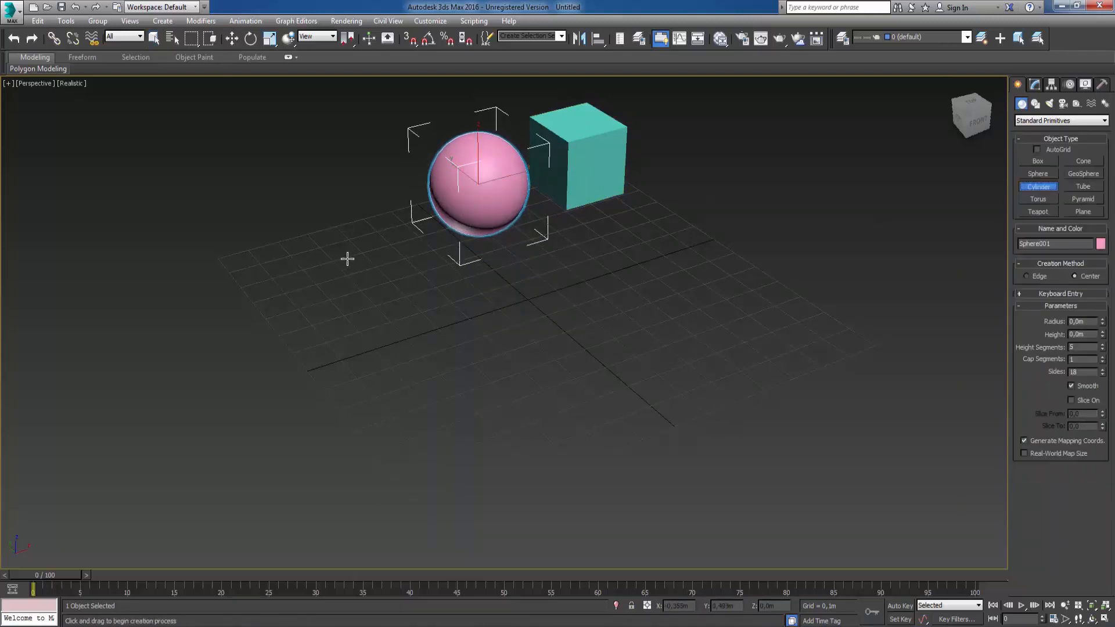
{"action": "left_click_drag", "start_coordinate": [347, 259], "coordinate": [356, 289]}
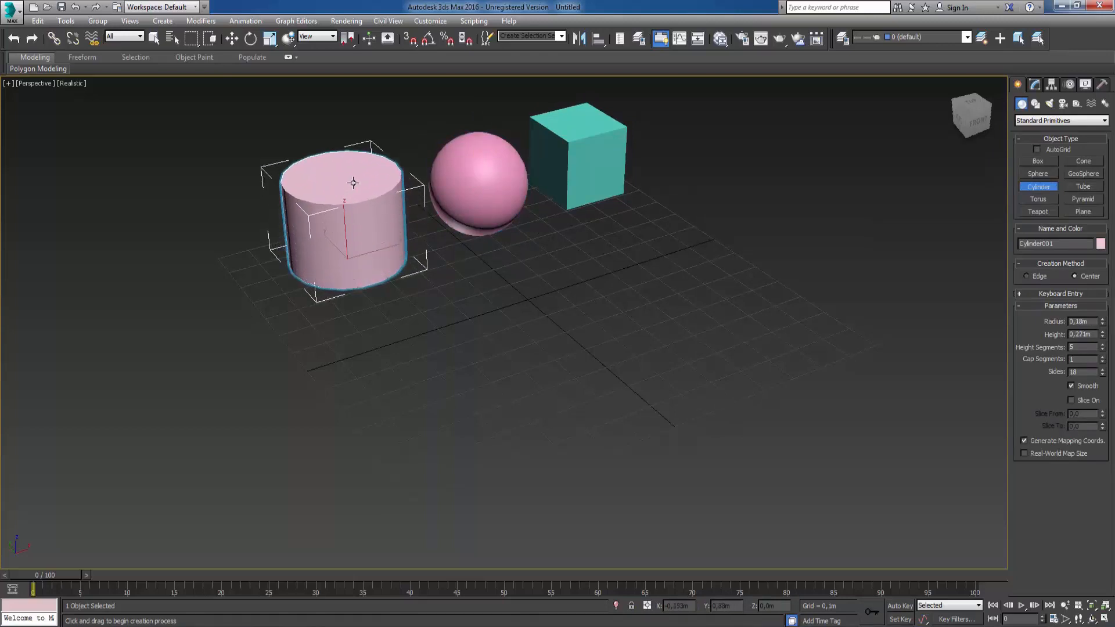
{"action": "left_click", "coordinate": [353, 180]}
{"action": "right_click", "coordinate": [353, 181]}
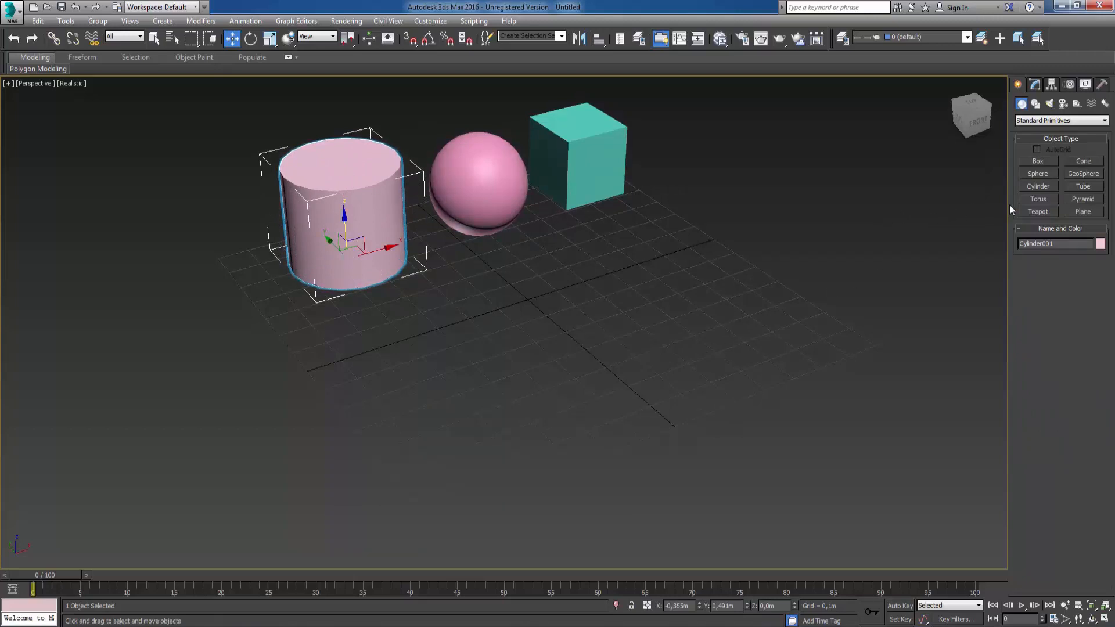
Create a torus with radii of about 0.23 m and 0.09 m in front of the box and raise it to about 0.034 m in Z.
{"action": "left_click", "coordinate": [658, 245]}
{"action": "left_click_drag", "start_coordinate": [657, 245], "coordinate": [657, 298]}
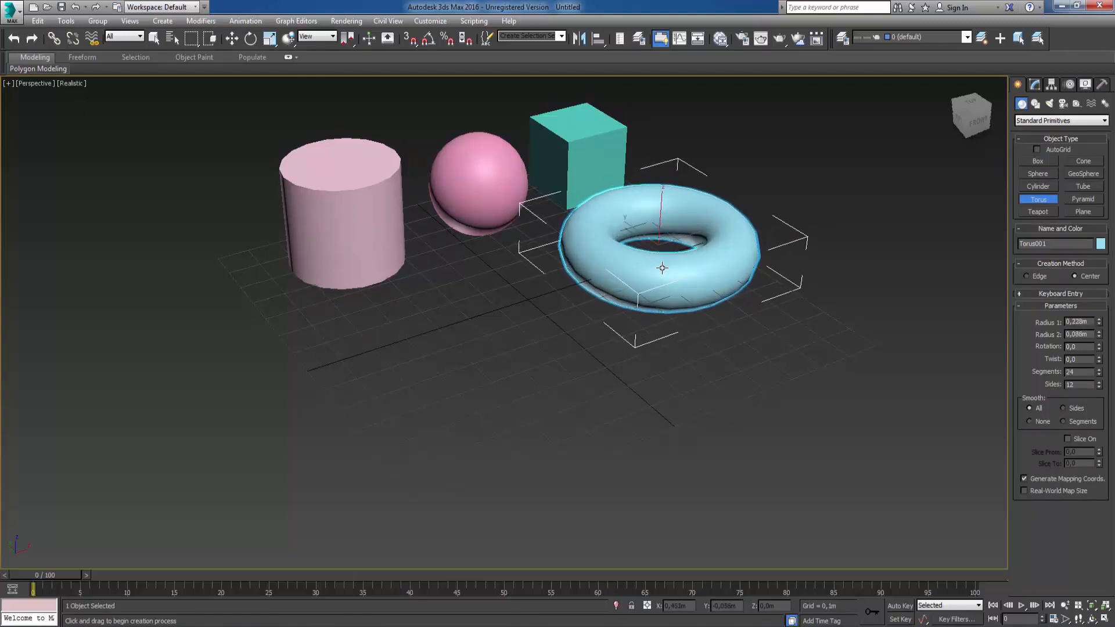
{"action": "right_click", "coordinate": [662, 267]}
{"action": "left_click_drag", "start_coordinate": [663, 216], "coordinate": [664, 206]}
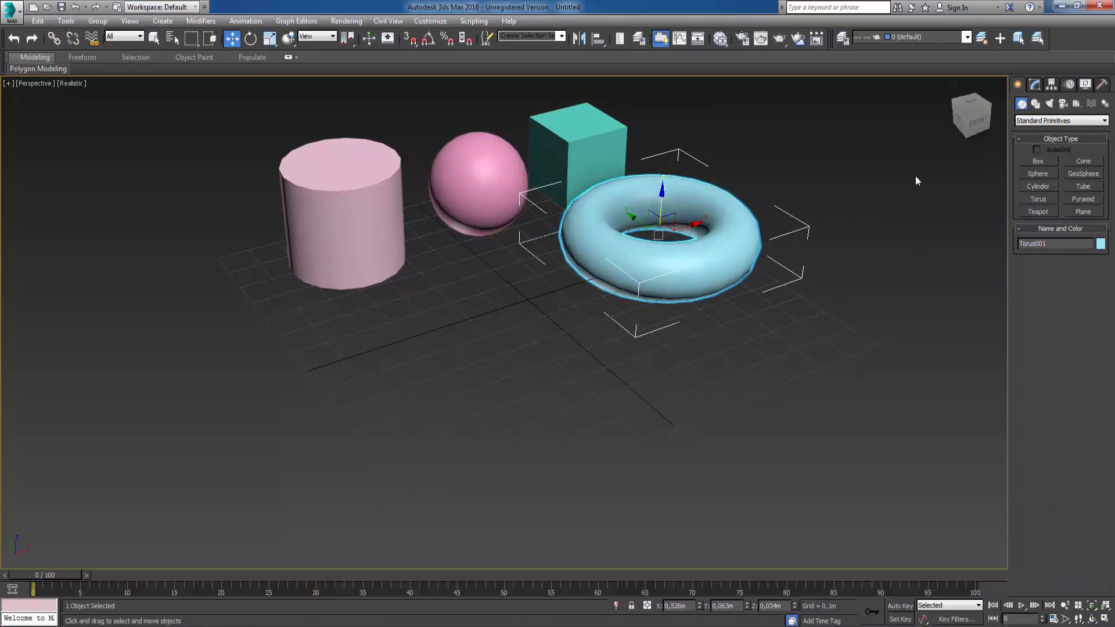
Create a teapot in front of the cylinder and sphere, near the centre of the grid.
{"action": "left_click", "coordinate": [1037, 211]}
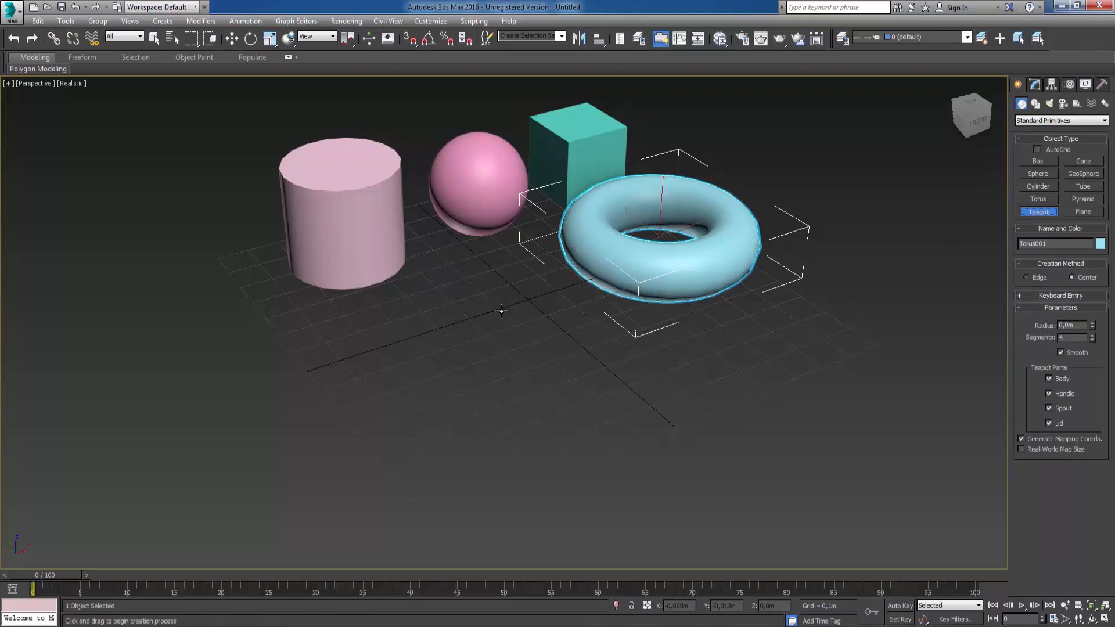
{"action": "left_click_drag", "start_coordinate": [505, 310], "coordinate": [479, 324]}
{"action": "key", "text": "w"}
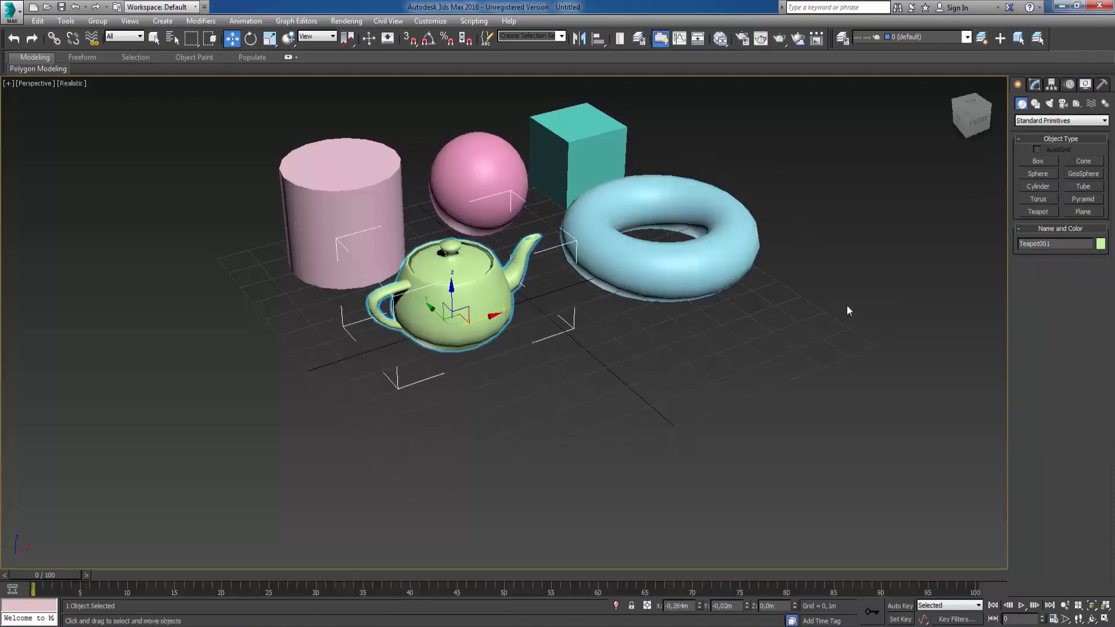
Create a cone with a base radius of about 0.19 m, a height of about 0.35 m and a narrow top beside the torus.
{"action": "left_click", "coordinate": [1081, 165]}
{"action": "left_click_drag", "start_coordinate": [772, 336], "coordinate": [783, 378]}
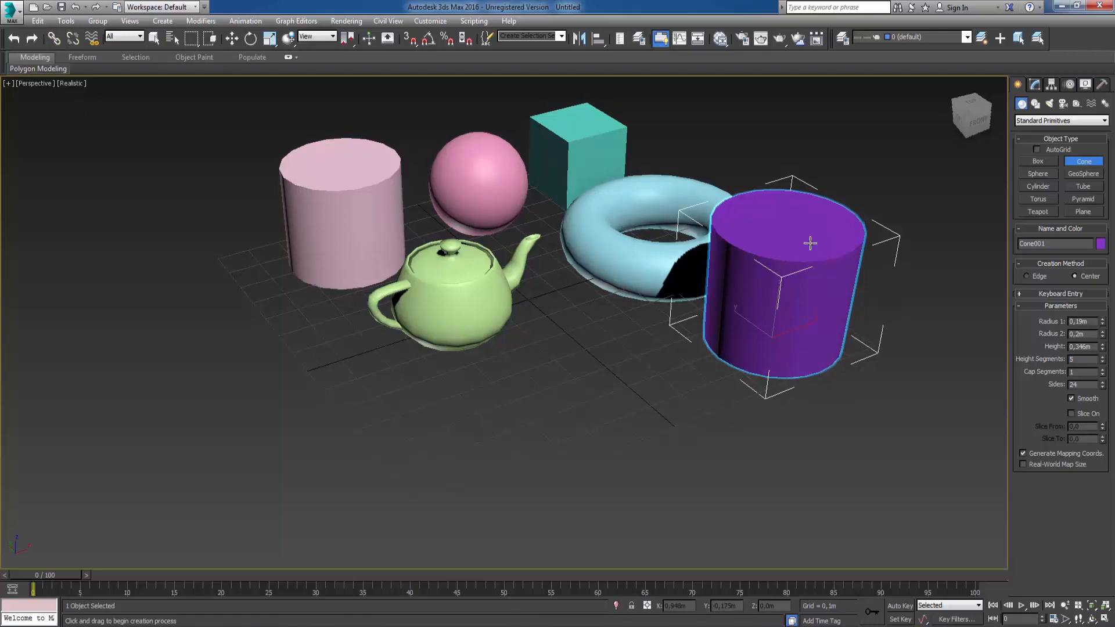
{"action": "left_click", "coordinate": [814, 232]}
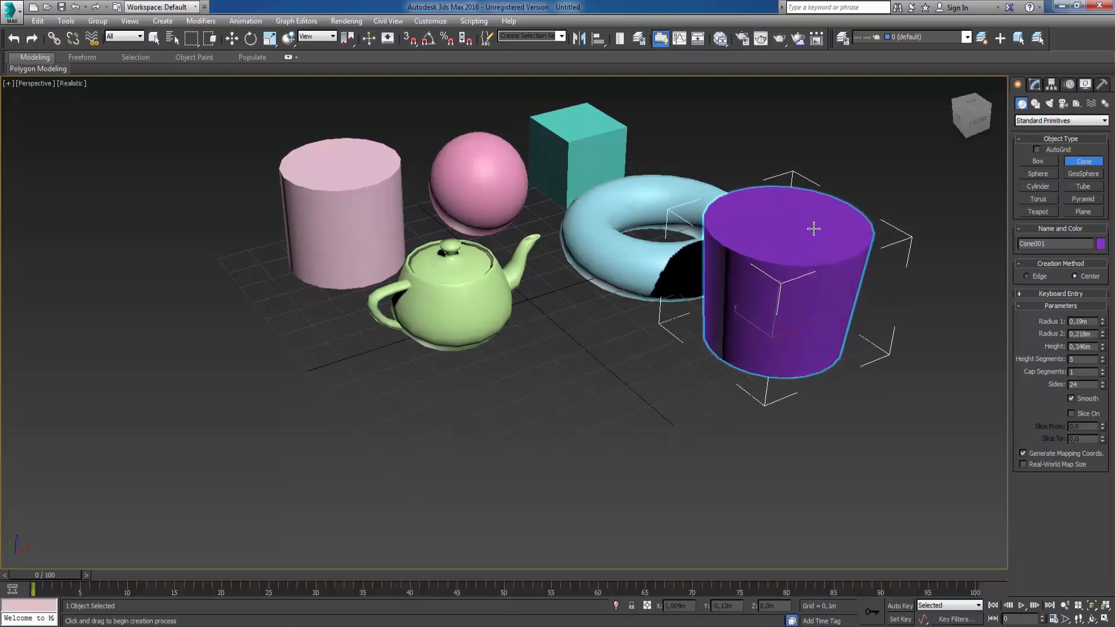
{"action": "left_click", "coordinate": [804, 304]}
{"action": "key", "text": "w"}
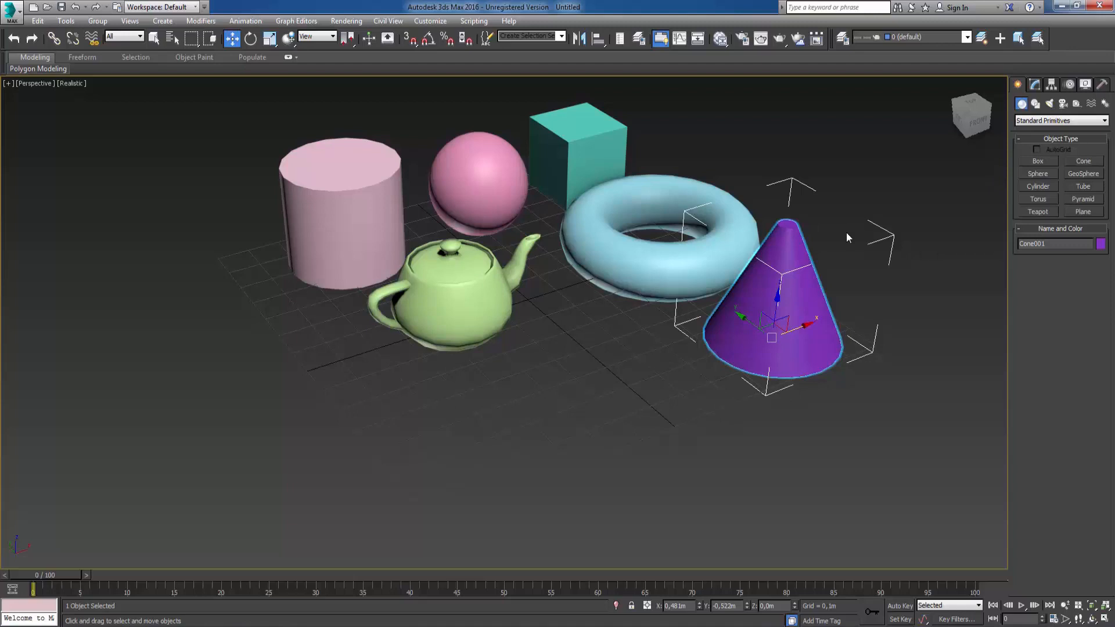
Create a geosphere in front of the torus and raise it by about 0.08 m in Z.
{"action": "left_click", "coordinate": [1082, 174]}
{"action": "left_click_drag", "start_coordinate": [643, 363], "coordinate": [639, 399]}
{"action": "key", "text": "w"}
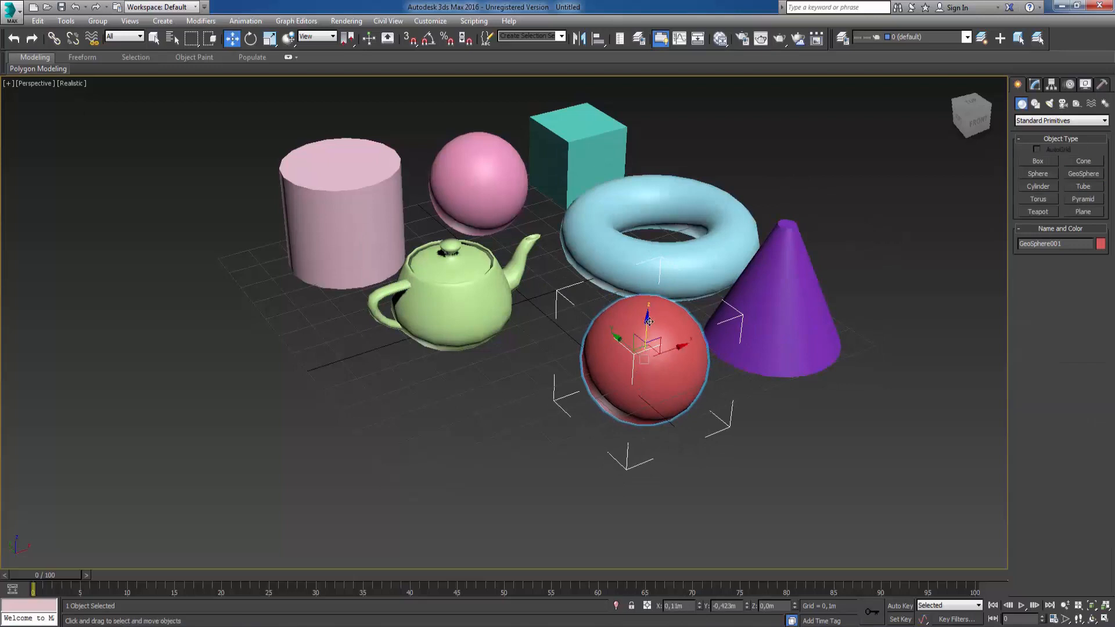
{"action": "left_click_drag", "start_coordinate": [649, 321], "coordinate": [649, 295]}
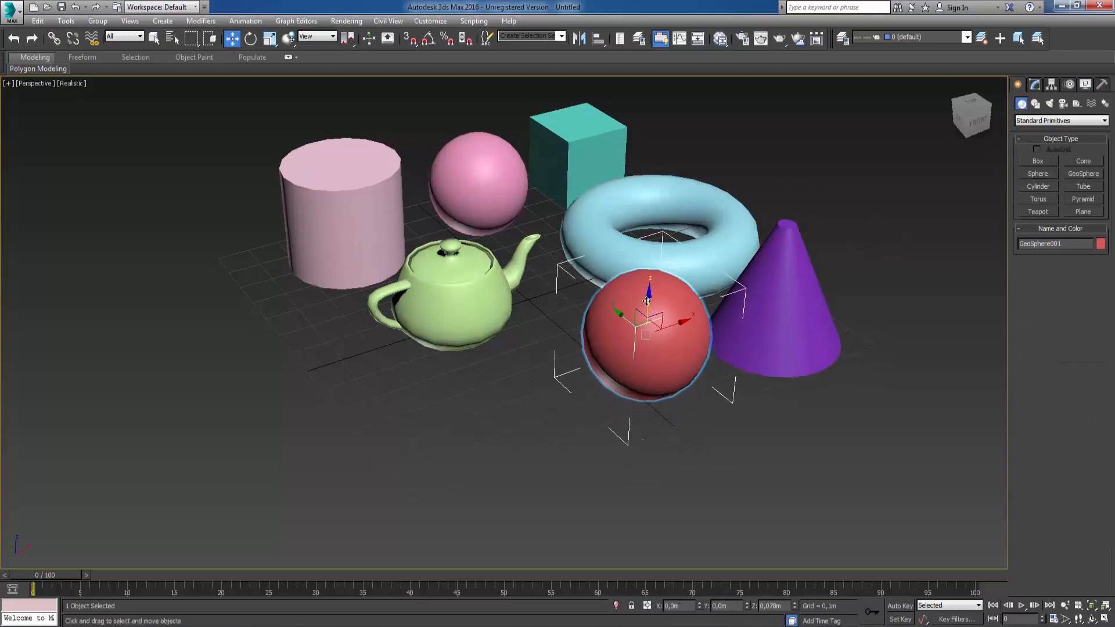
Deselect the geosphere and display edged faces on all objects in the perspective view.
{"action": "left_click", "coordinate": [901, 195]}
{"action": "key", "text": "F4"}
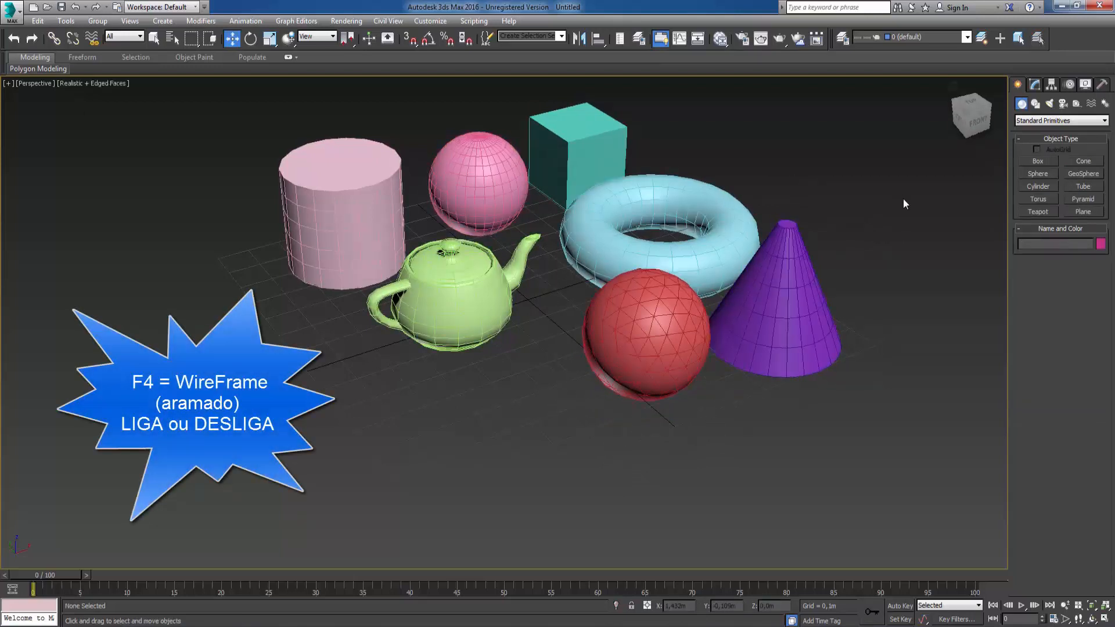
Move the pink sphere next to the red geosphere and select both to compare their mesh structures up close.
{"action": "left_click", "coordinate": [478, 186]}
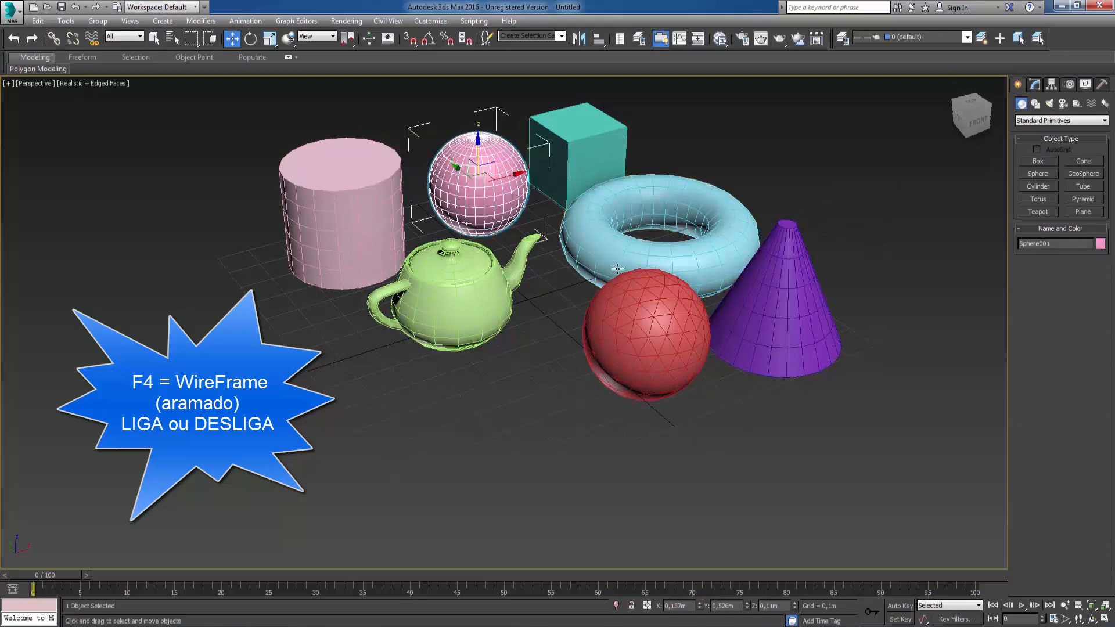
{"action": "left_click_drag", "start_coordinate": [465, 198], "coordinate": [759, 379]}
{"action": "left_click", "coordinate": [674, 351], "text": "ctrl"}
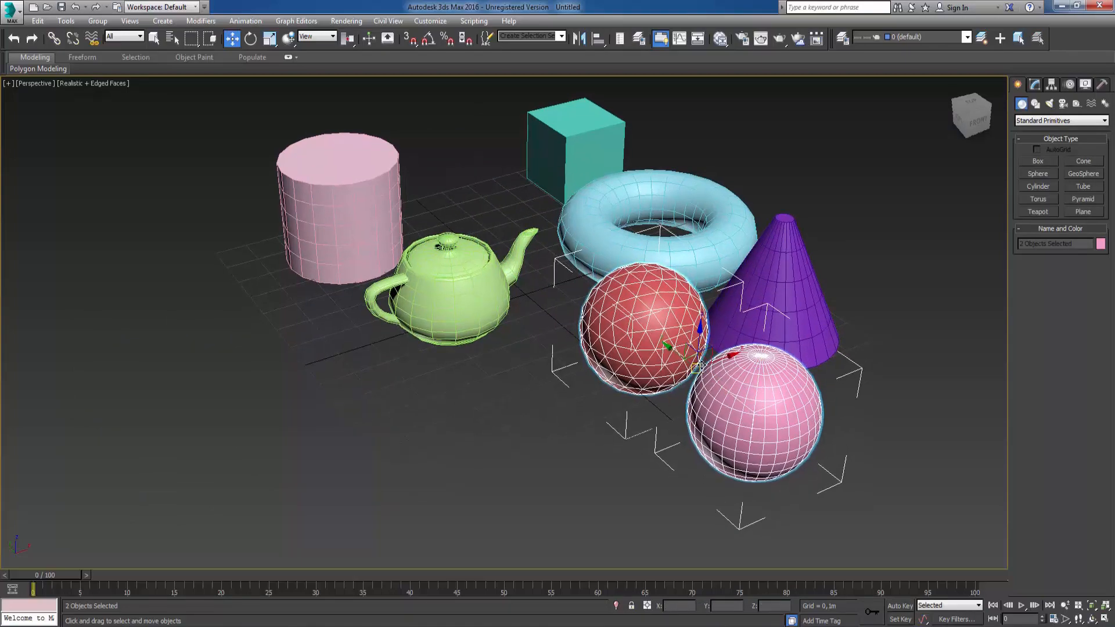
{"action": "key", "text": "z"}
{"action": "middle_click_drag", "start_coordinate": [640, 358], "coordinate": [572, 353], "text": "alt"}
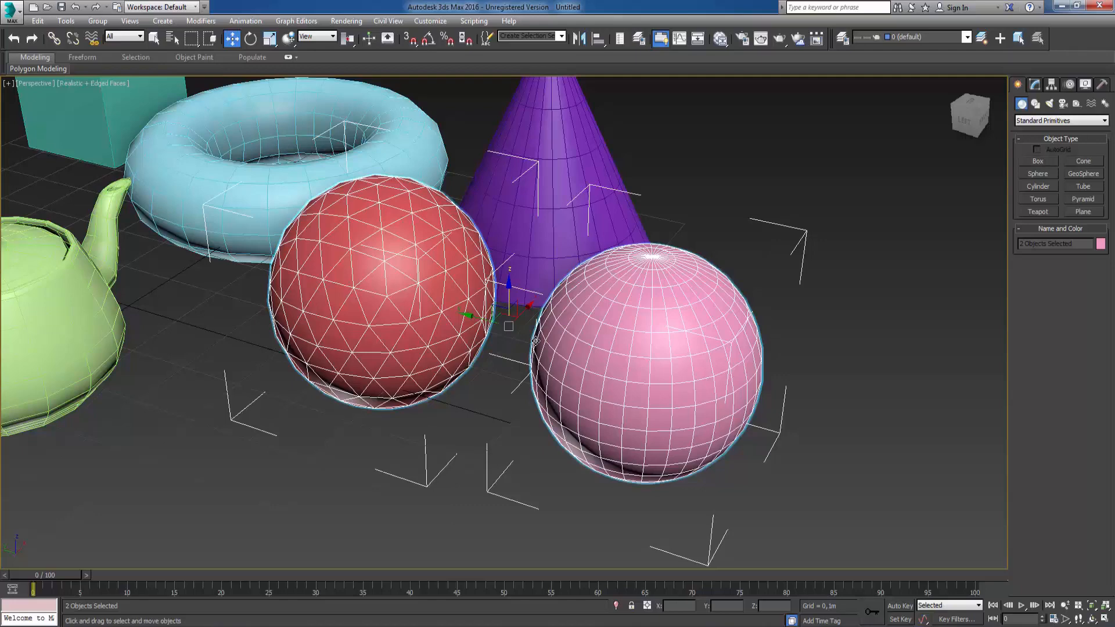
Undo the two-sphere selection and the move of the pink sphere.
{"action": "key", "text": "ctrl+z"}
{"action": "key", "text": "ctrl+z"}
{"action": "key", "text": "ctrl+z"}
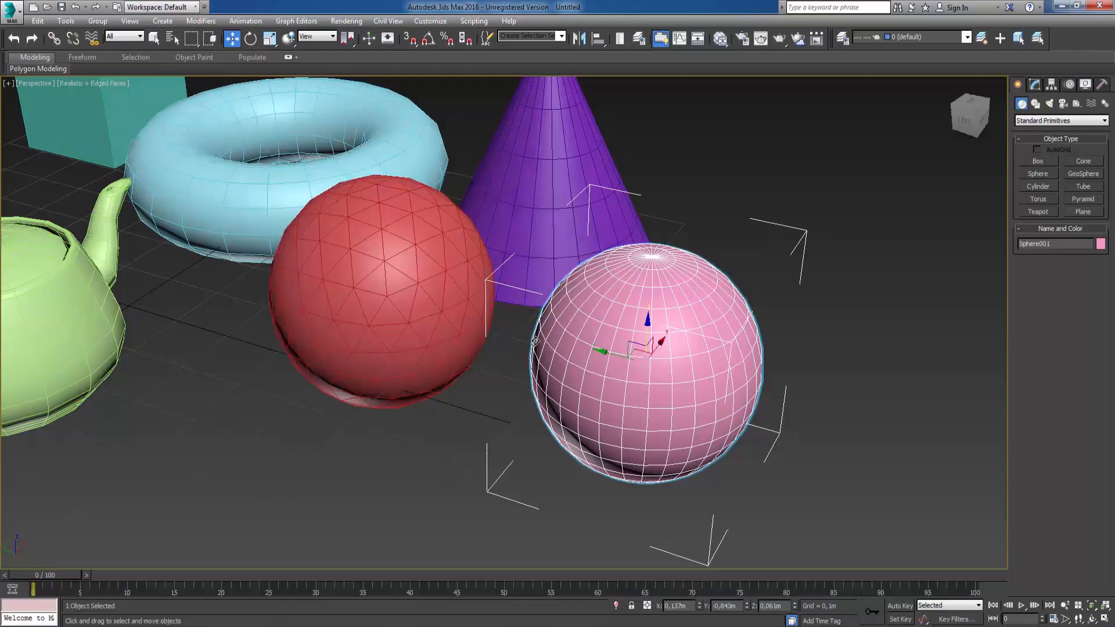
Scale the torus down uniformly so it takes up less room between the box and the geosphere.
{"action": "middle_click_drag", "start_coordinate": [422, 334], "coordinate": [592, 293]}
{"action": "scroll", "coordinate": [480, 331], "scroll_direction": "down", "scroll_amount": 4}
{"action": "left_click", "coordinate": [636, 253]}
{"action": "middle_click_drag", "start_coordinate": [420, 383], "coordinate": [427, 370], "text": "alt"}
{"action": "middle_click_drag", "start_coordinate": [426, 369], "coordinate": [482, 326]}
{"action": "left_click", "coordinate": [546, 266]}
{"action": "right_click", "coordinate": [531, 251]}
{"action": "left_click", "coordinate": [548, 282]}
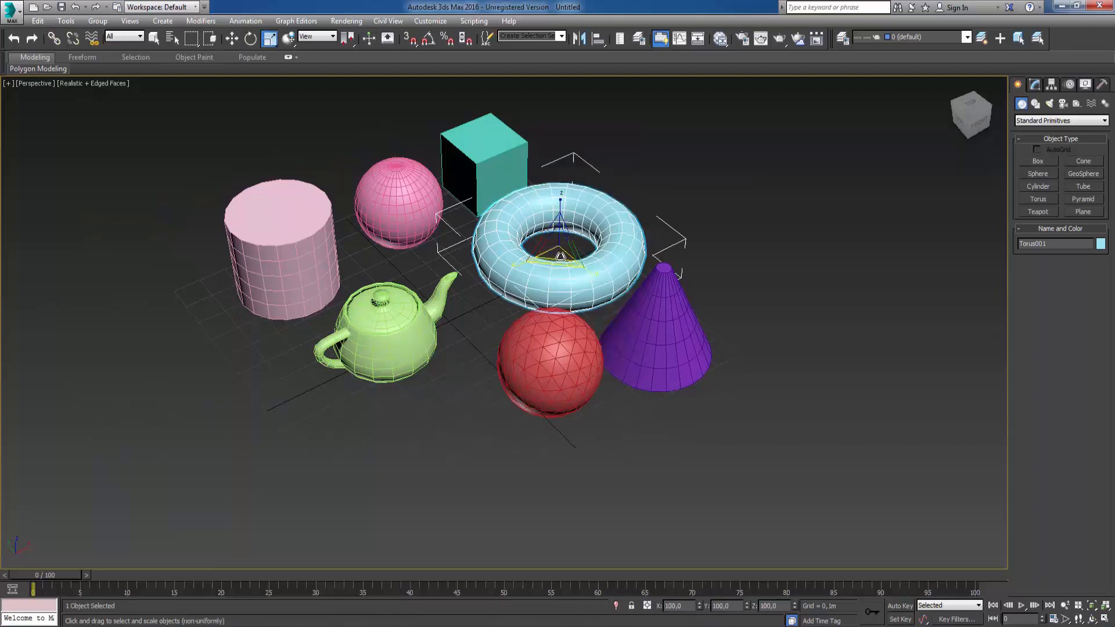
{"action": "left_click_drag", "start_coordinate": [560, 258], "coordinate": [557, 245]}
Scale the cone down slightly and clear the selection.
{"action": "left_click", "coordinate": [649, 333]}
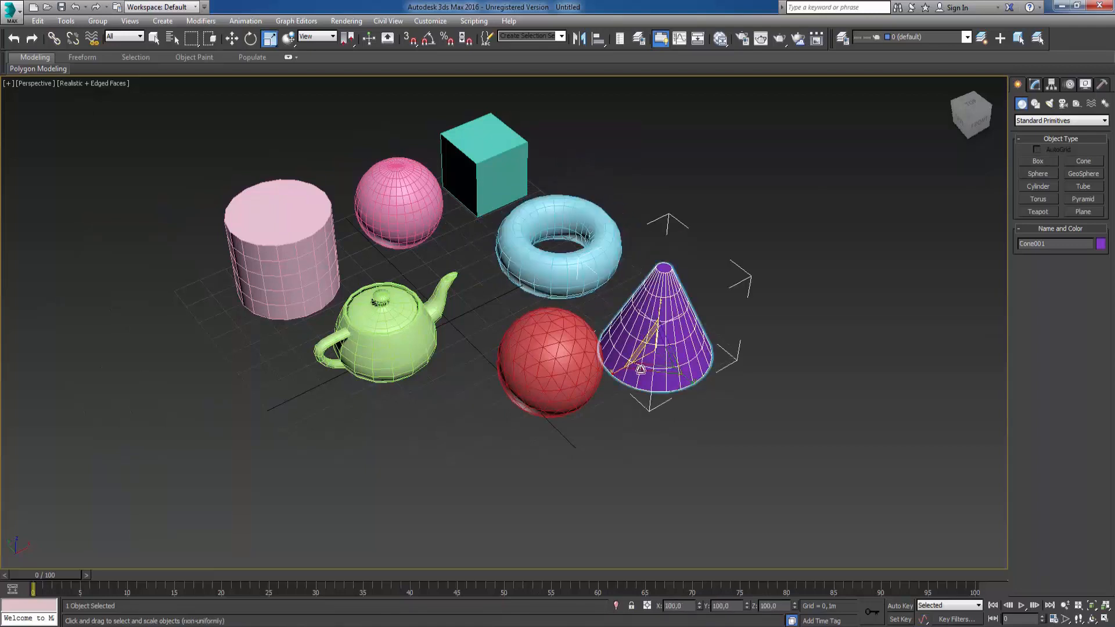
{"action": "left_click_drag", "start_coordinate": [654, 372], "coordinate": [649, 361]}
{"action": "left_click", "coordinate": [801, 304]}
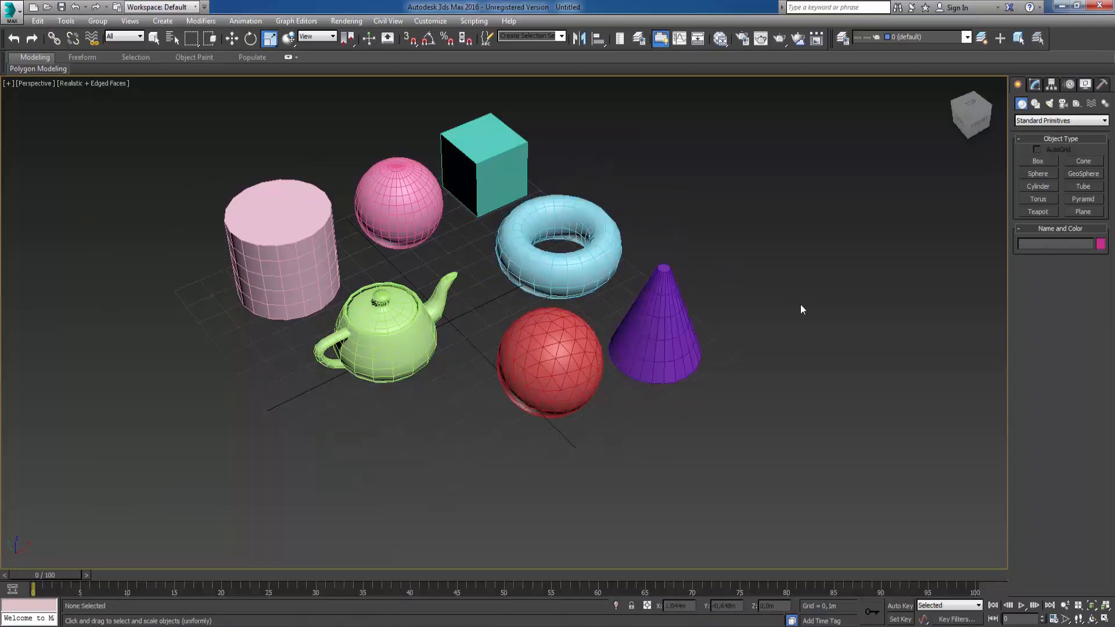
Create a tube in front of the teapot and geosphere with radii of about 0.215 m and 0.14 m.
{"action": "middle_click_drag", "start_coordinate": [488, 387], "coordinate": [498, 371]}
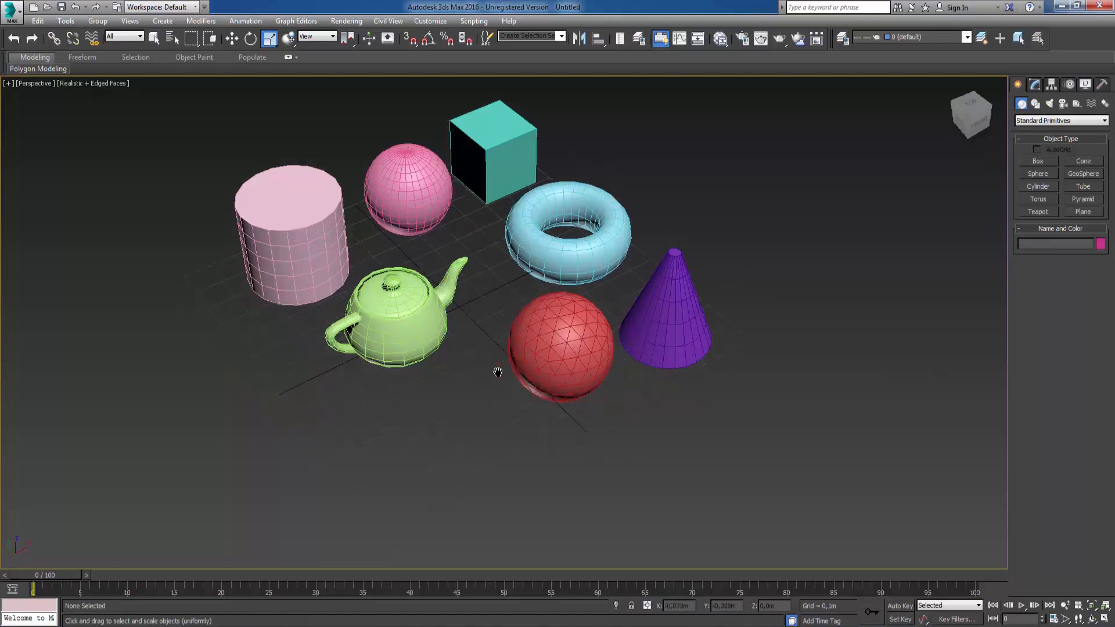
{"action": "left_click", "coordinate": [1084, 186]}
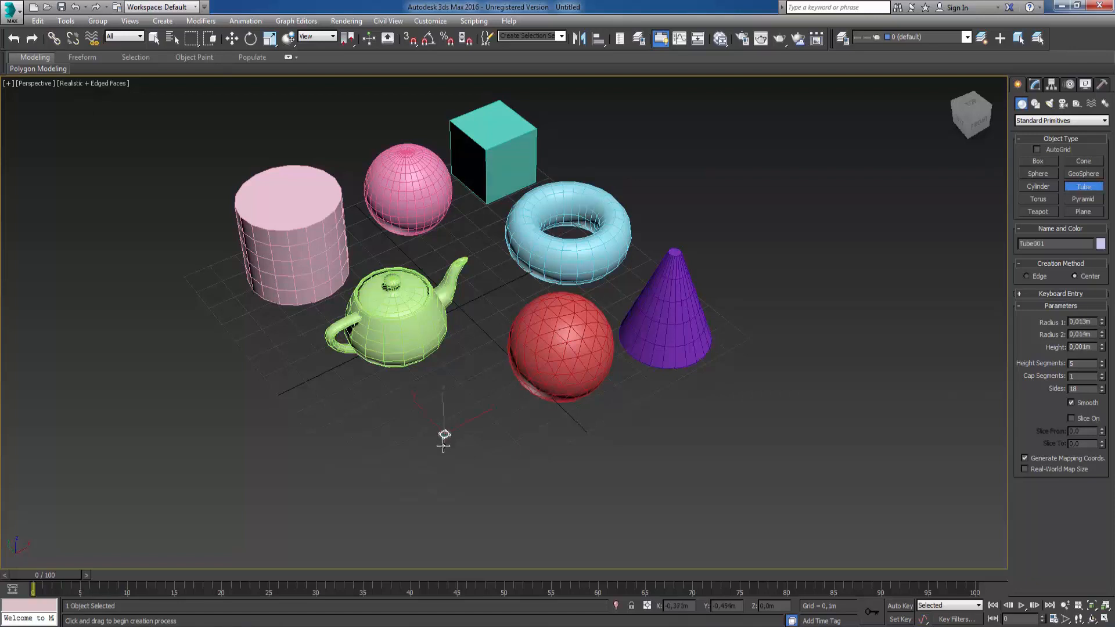
{"action": "left_click_drag", "start_coordinate": [445, 437], "coordinate": [442, 485]}
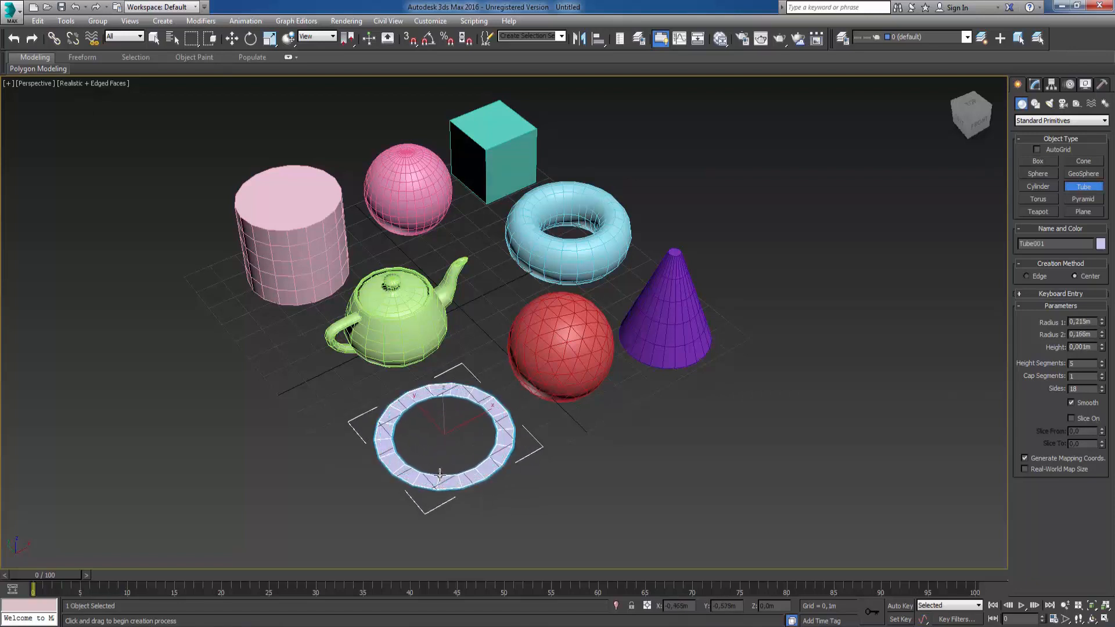
{"action": "left_click", "coordinate": [440, 469]}
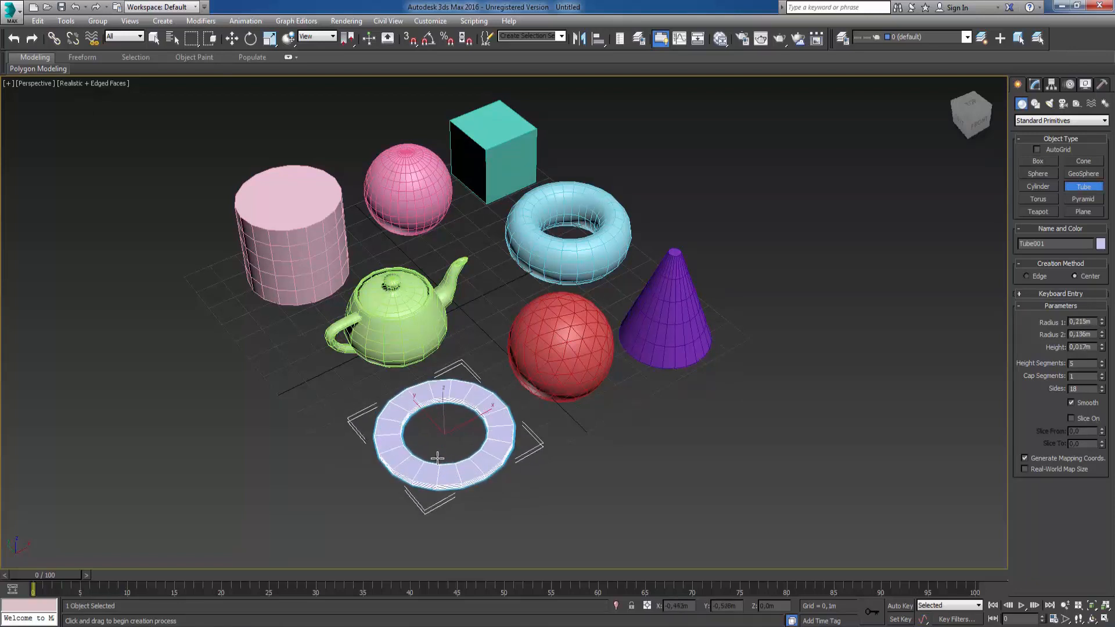
{"action": "left_click", "coordinate": [433, 364]}
{"action": "key", "text": "r"}
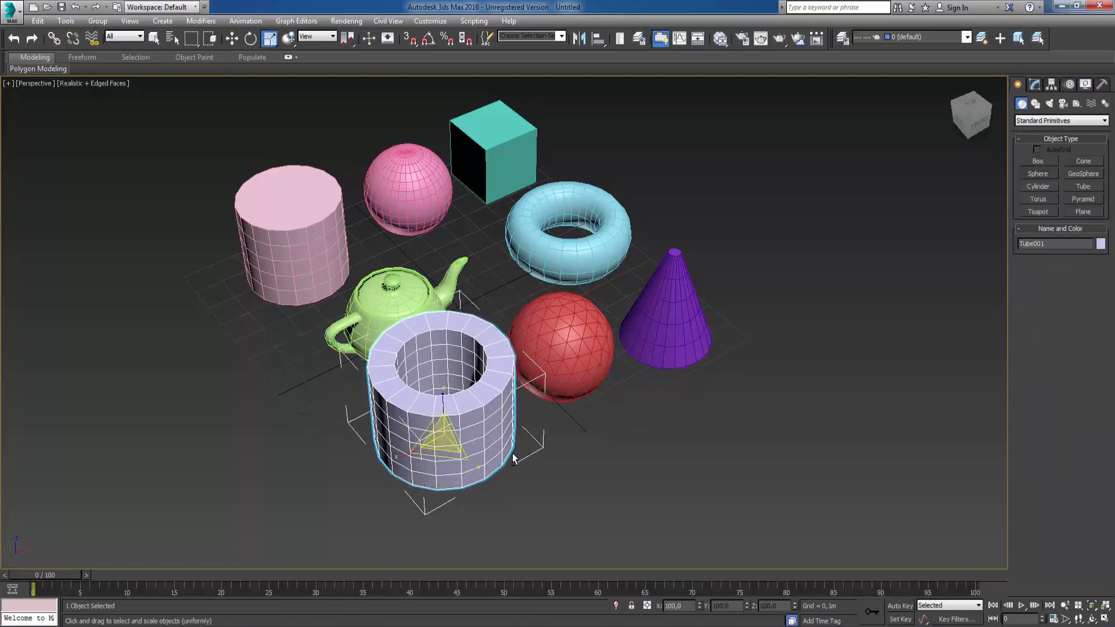
Create a pyramid about 0.33 m high on the grid beside the purple cone.
{"action": "middle_click_drag", "start_coordinate": [513, 456], "coordinate": [580, 458], "text": "alt"}
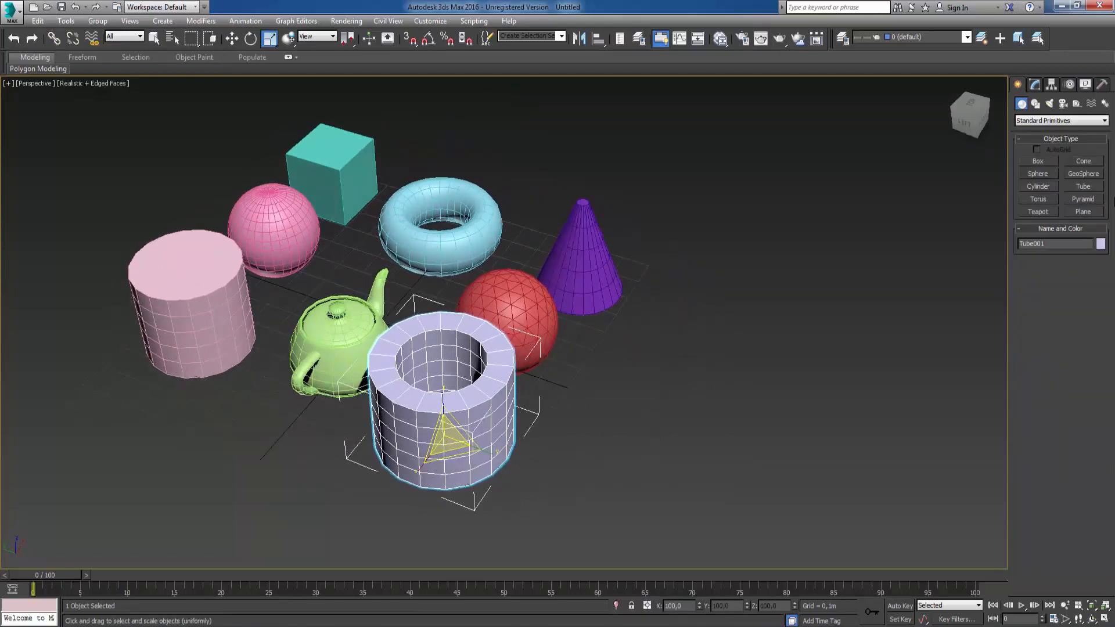
{"action": "left_click", "coordinate": [1087, 199]}
{"action": "left_click_drag", "start_coordinate": [668, 297], "coordinate": [715, 369]}
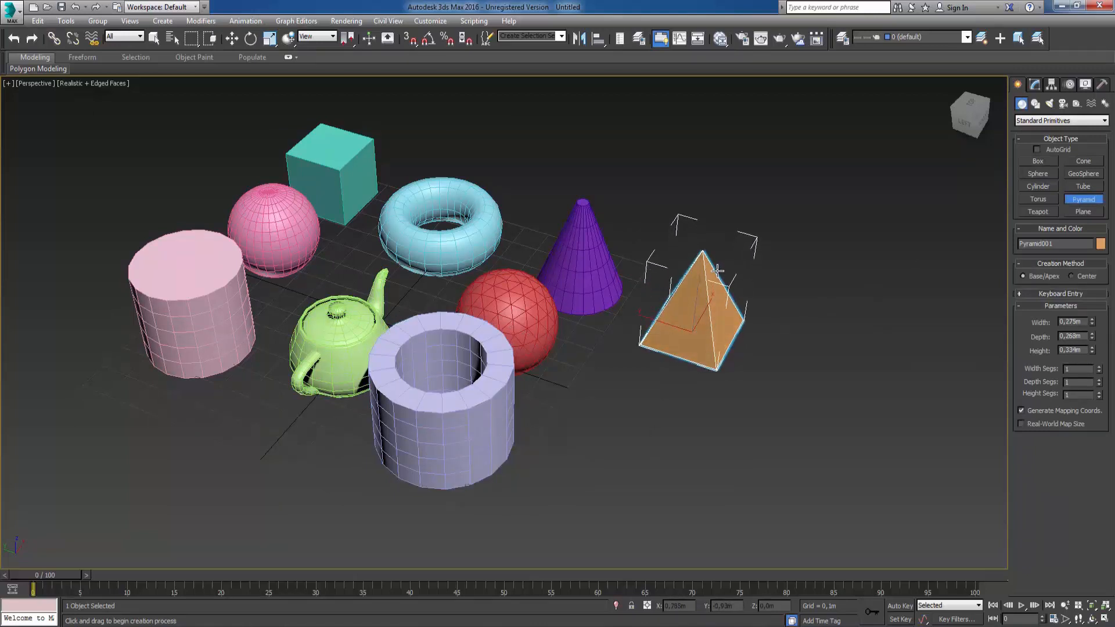
{"action": "right_click", "coordinate": [790, 305]}
Create a flat plane about 0.34 m long between the tube and the pyramid and clear the selection.
{"action": "middle_click_drag", "start_coordinate": [690, 402], "coordinate": [782, 357], "text": "alt"}
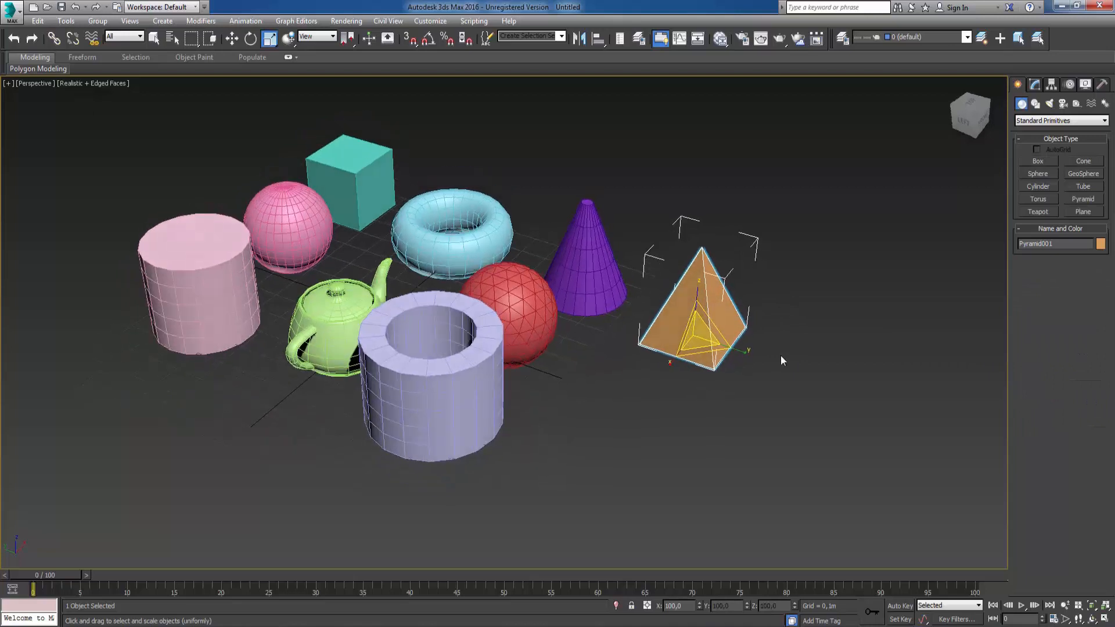
{"action": "left_click", "coordinate": [1075, 211]}
{"action": "left_click_drag", "start_coordinate": [603, 405], "coordinate": [644, 520]}
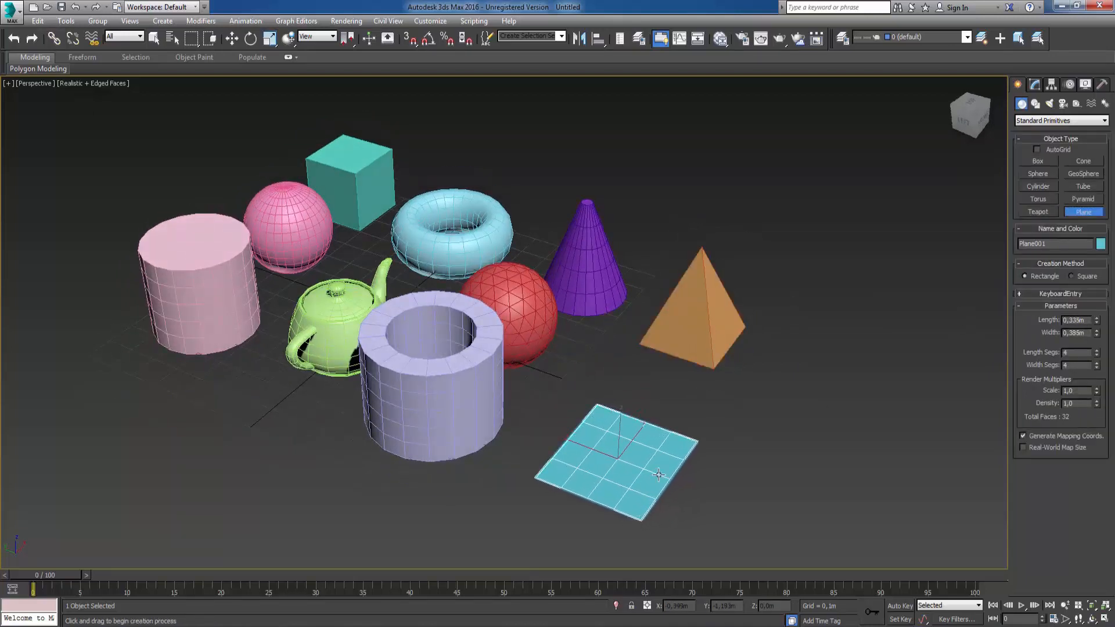
{"action": "right_click", "coordinate": [839, 428]}
{"action": "left_click", "coordinate": [840, 427]}
Select all the primitives in the scene together and delete them.
{"action": "middle_click_drag", "start_coordinate": [763, 469], "coordinate": [496, 415], "text": "alt"}
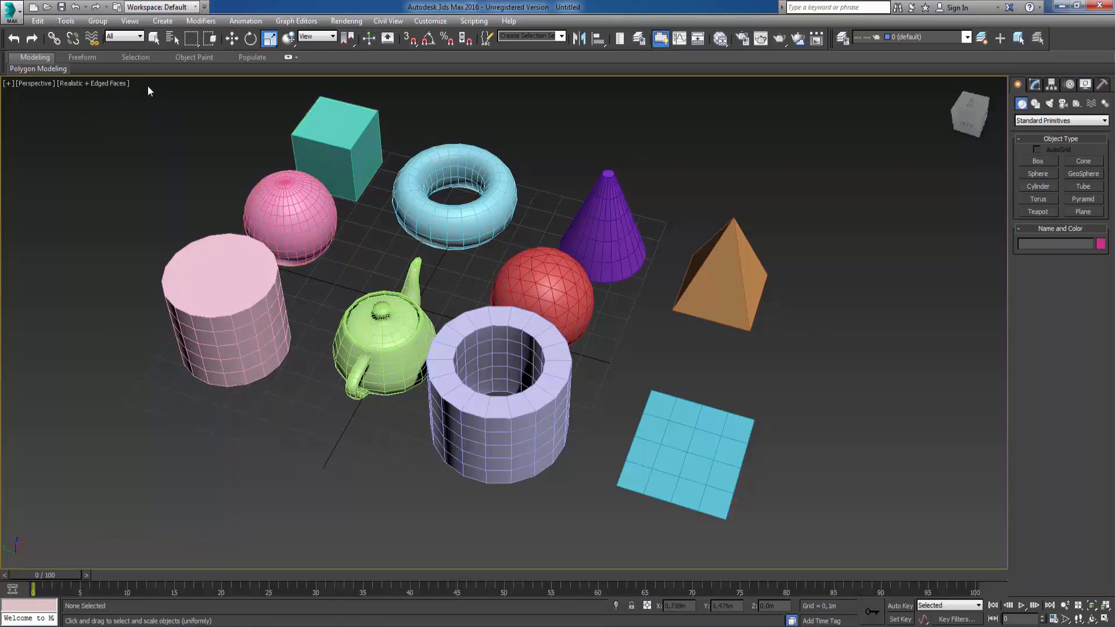
{"action": "left_click_drag", "start_coordinate": [163, 102], "coordinate": [845, 561]}
{"action": "left_click", "coordinate": [167, 185]}
{"action": "left_click_drag", "start_coordinate": [137, 82], "coordinate": [855, 551]}
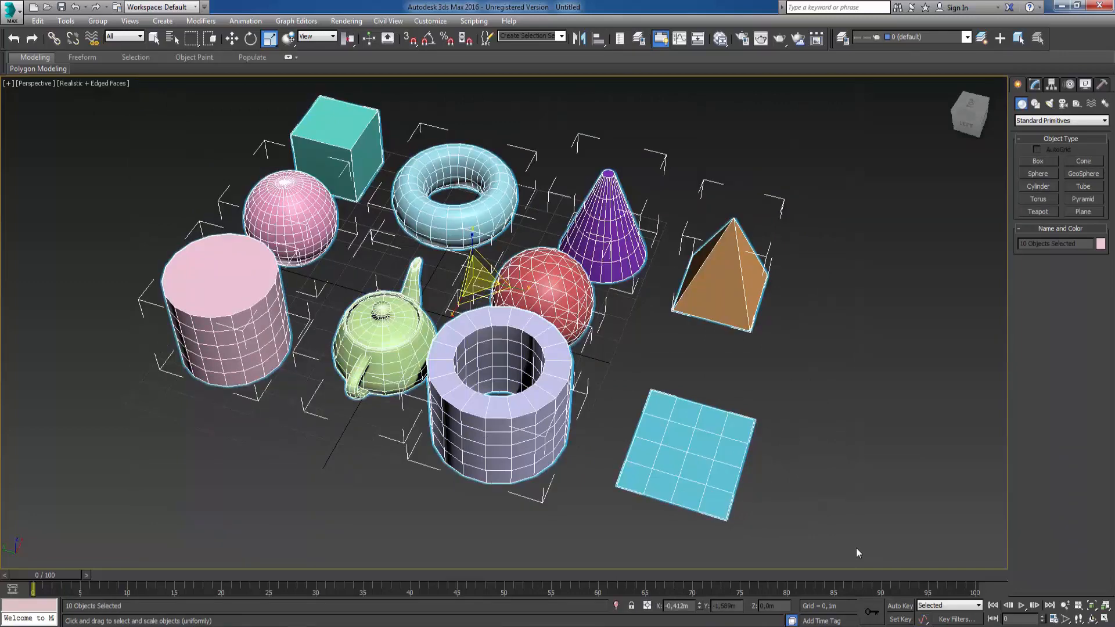
{"action": "key", "text": "Delete"}
Create a plane across the centre of the grid and set its length to 2 m and width to 2.2 m.
{"action": "middle_click_drag", "start_coordinate": [536, 391], "coordinate": [533, 335], "text": "alt"}
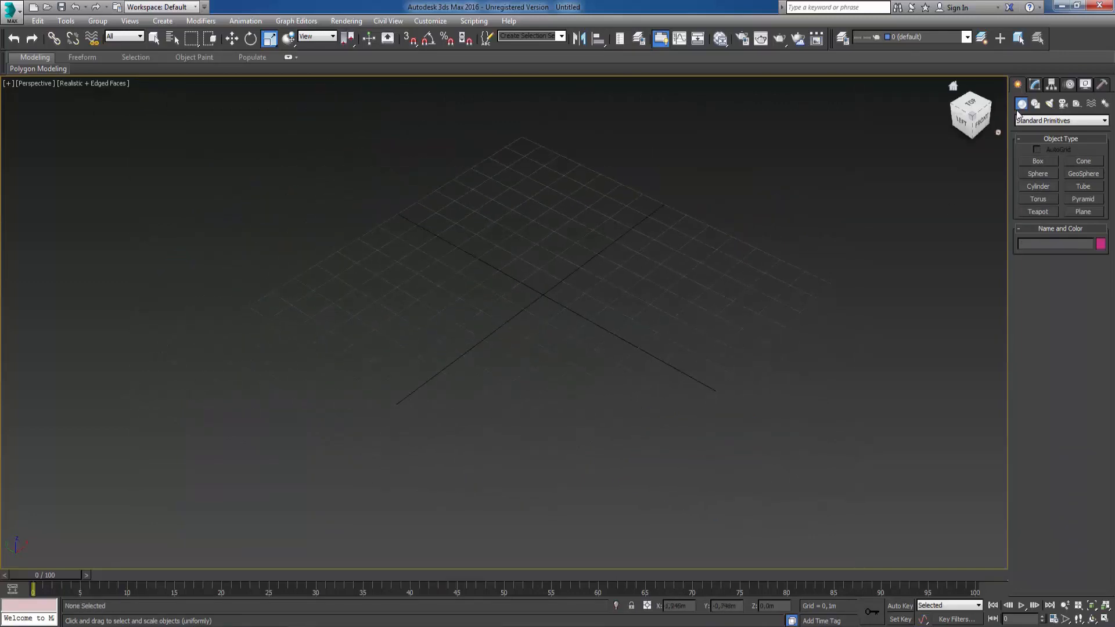
{"action": "left_click", "coordinate": [1092, 215]}
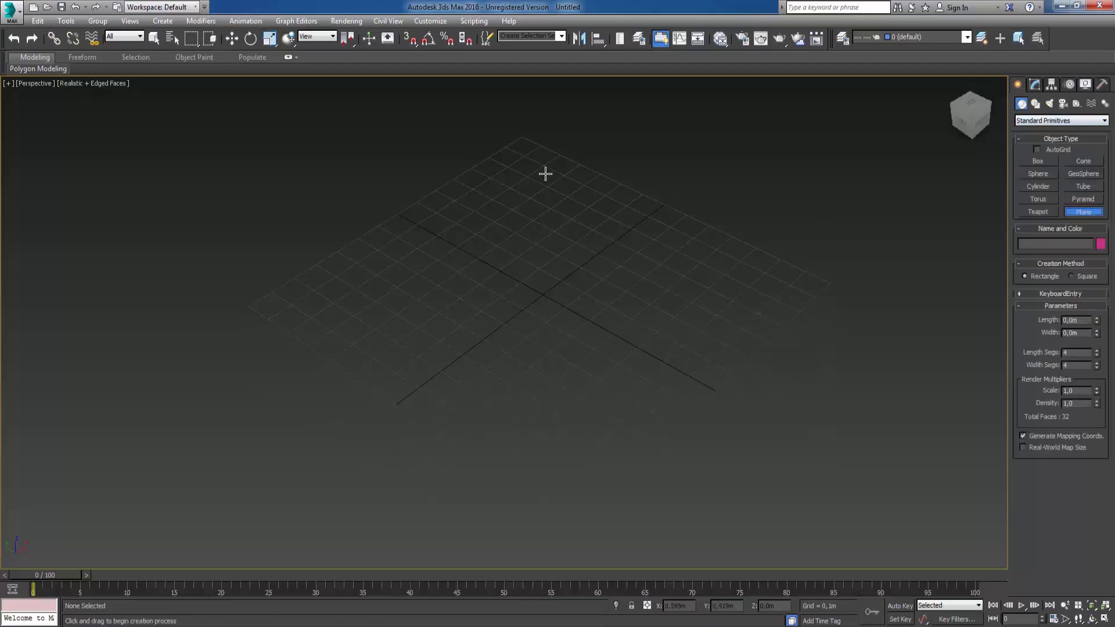
{"action": "left_click_drag", "start_coordinate": [530, 180], "coordinate": [583, 456]}
{"action": "left_click", "coordinate": [1034, 84]}
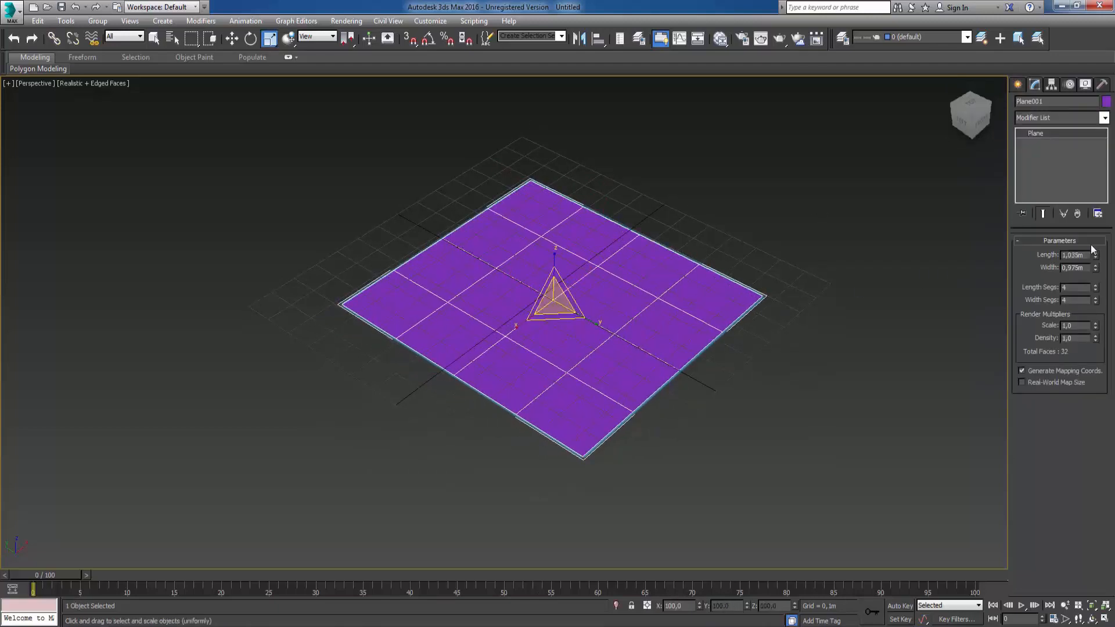
{"action": "double_click", "coordinate": [1088, 255]}
{"action": "left_click_drag", "start_coordinate": [1095, 254], "coordinate": [1059, 252]}
{"action": "type", "text": "2"}
{"action": "key", "text": "Tab"}
{"action": "type", "text": "2,2"}
{"action": "key", "text": "Return"}
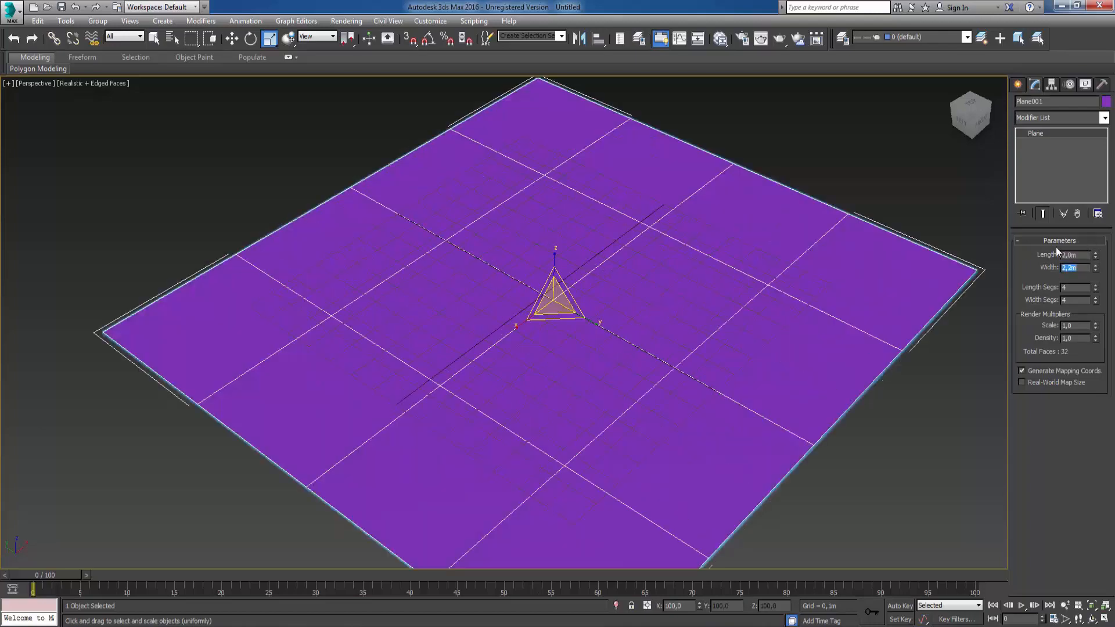
Bring the whole plane into view and switch to the Move tool.
{"action": "middle_click_drag", "start_coordinate": [755, 313], "coordinate": [645, 358], "text": "alt"}
{"action": "key", "text": "alt+z"}
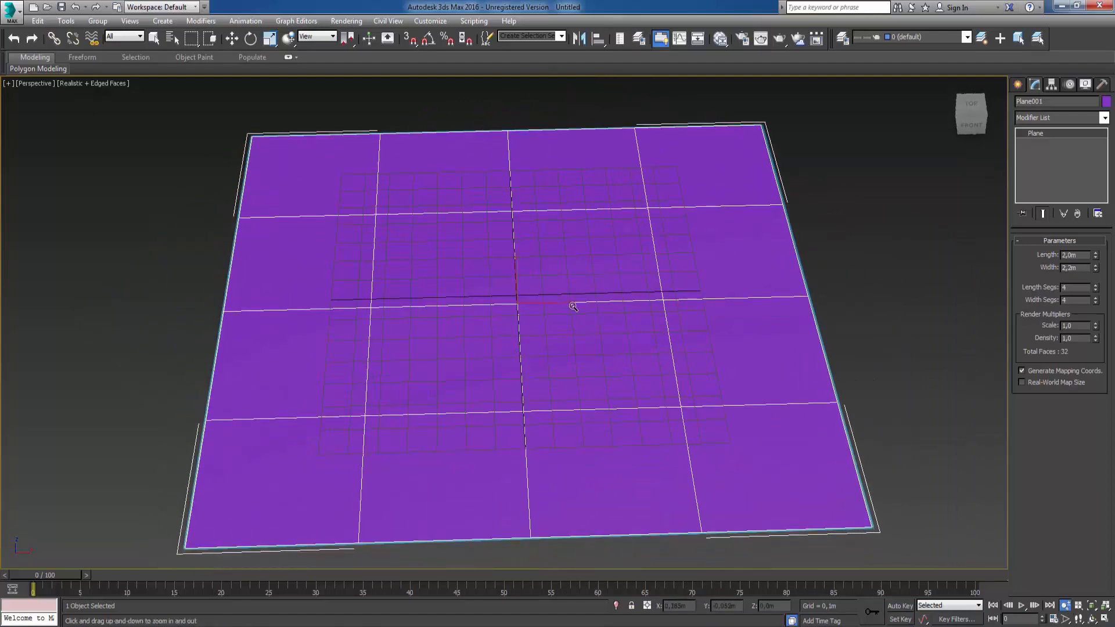
{"action": "left_click_drag", "start_coordinate": [573, 304], "coordinate": [575, 321]}
{"action": "right_click", "coordinate": [574, 320]}
{"action": "middle_click_drag", "start_coordinate": [566, 329], "coordinate": [740, 308], "text": "alt"}
{"action": "right_click", "coordinate": [562, 329]}
{"action": "left_click", "coordinate": [576, 339]}
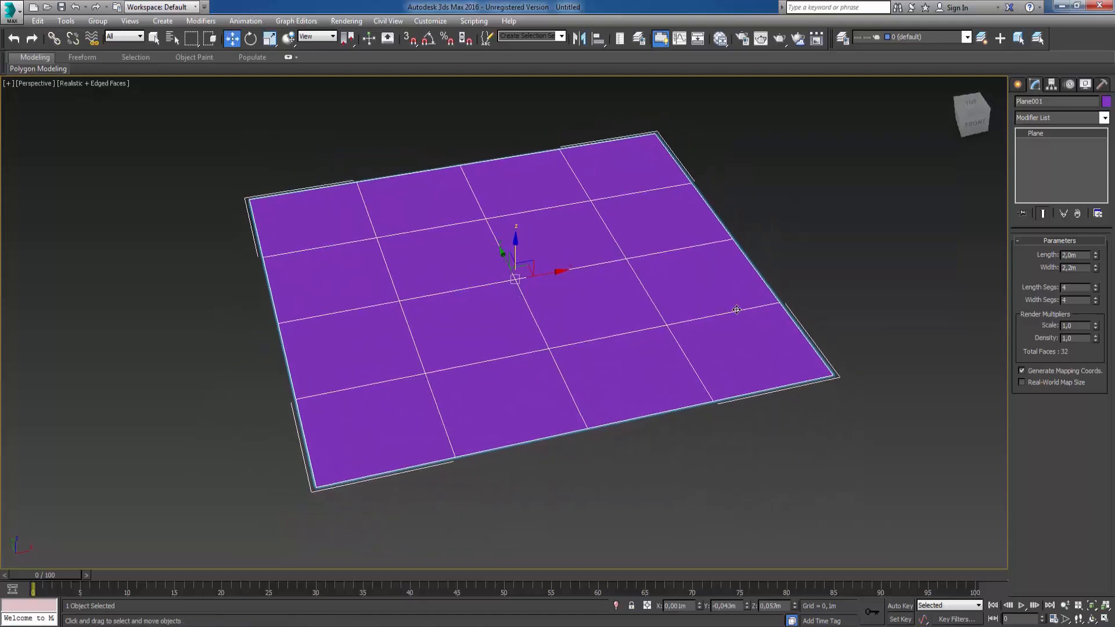
{"action": "right_click", "coordinate": [754, 309]}
{"action": "left_click", "coordinate": [779, 316]}
Raise the plane's length segments to 12.
{"action": "mouse_move", "coordinate": [1096, 289]}
{"action": "left_mouse_down"}
{"action": "mouse_move", "coordinate": [1096, 254]}
{"action": "mouse_move", "coordinate": [1096, 291]}
{"action": "left_mouse_up"}
{"action": "key", "text": "ctrl+z"}
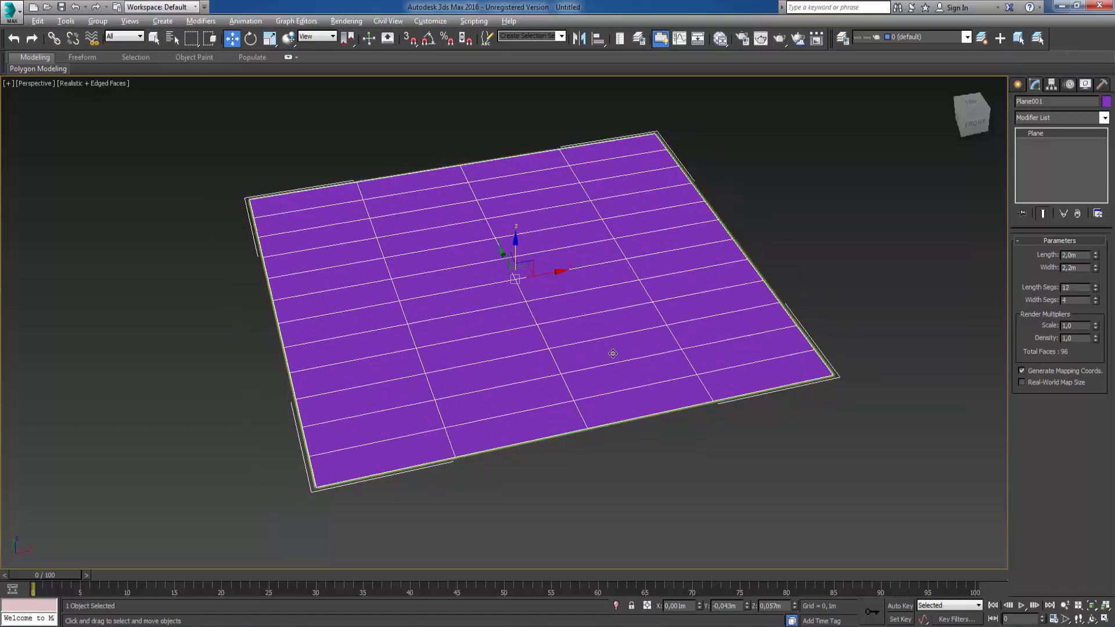
{"action": "middle_click_drag", "start_coordinate": [683, 351], "coordinate": [729, 349], "text": "alt"}
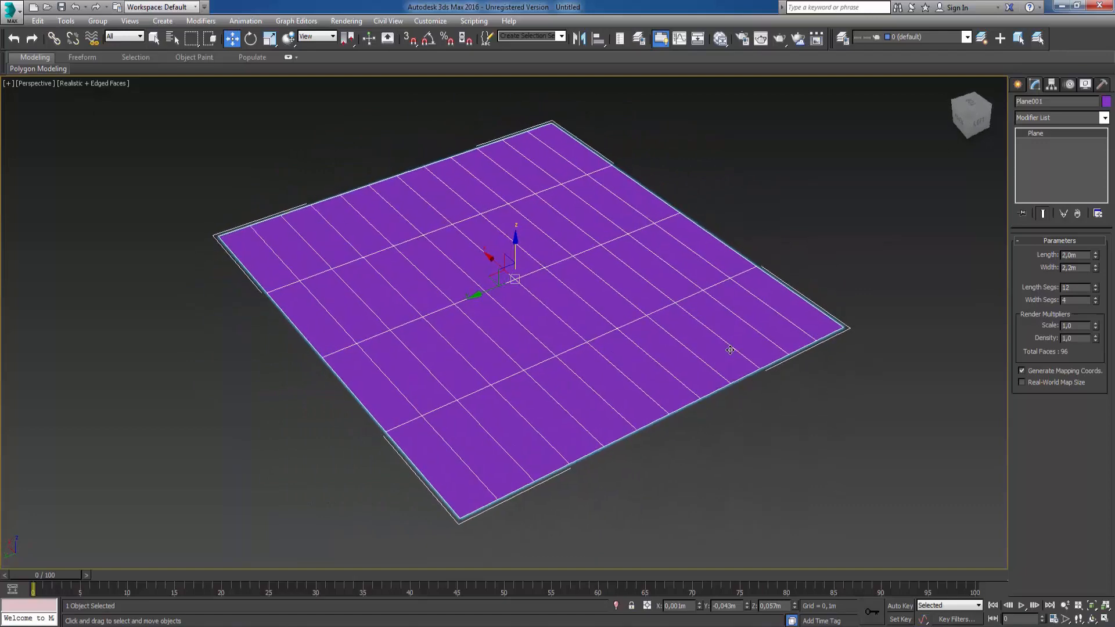
Reduce the plane's length segments and width segments to 1 each.
{"action": "left_click_drag", "start_coordinate": [1095, 289], "coordinate": [1096, 325]}
{"action": "left_click_drag", "start_coordinate": [1095, 267], "coordinate": [1095, 262]}
{"action": "right_click", "coordinate": [1095, 263]}
{"action": "right_click", "coordinate": [1097, 301]}
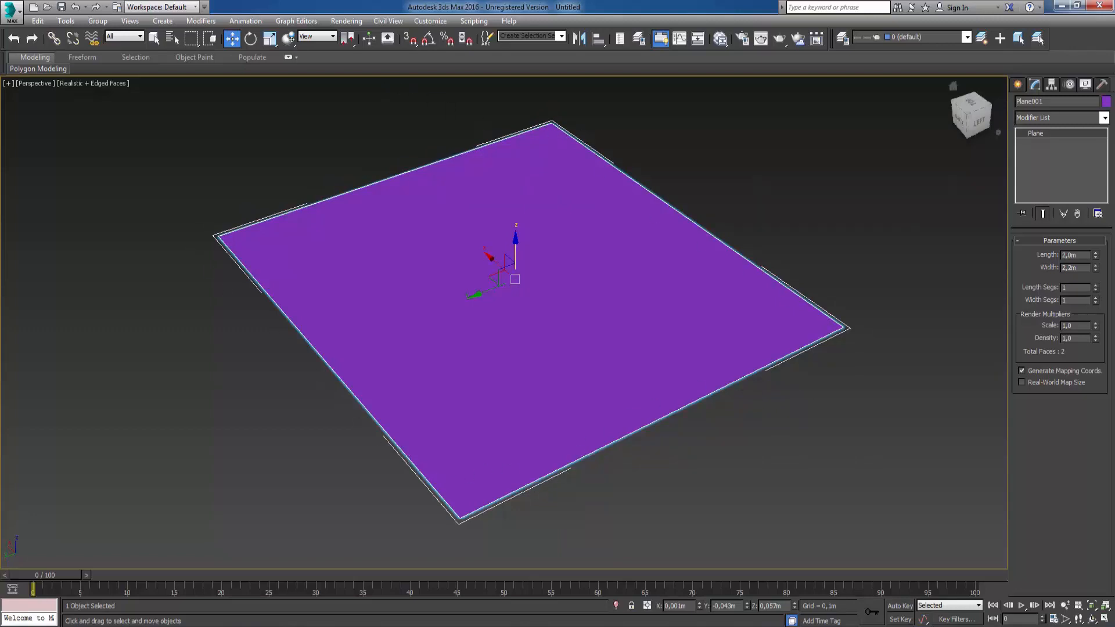
Set the plane's length segments to 3 so it is divided into three strips.
{"action": "left_click", "coordinate": [1095, 286]}
{"action": "left_click", "coordinate": [1096, 286]}
{"action": "left_click", "coordinate": [1096, 286]}
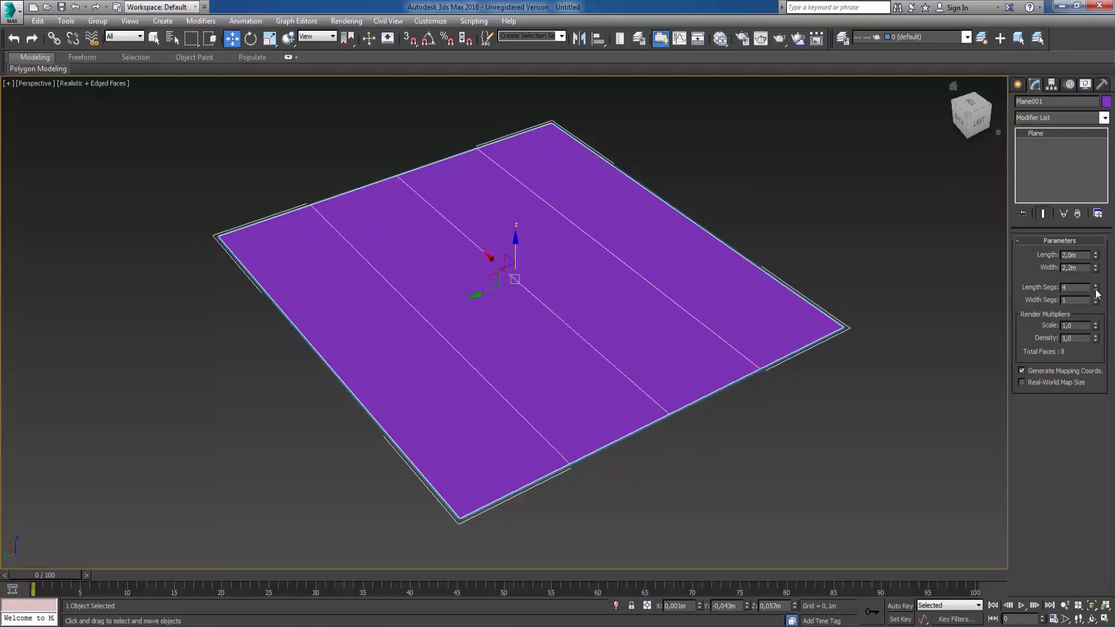
{"action": "left_click", "coordinate": [1096, 290]}
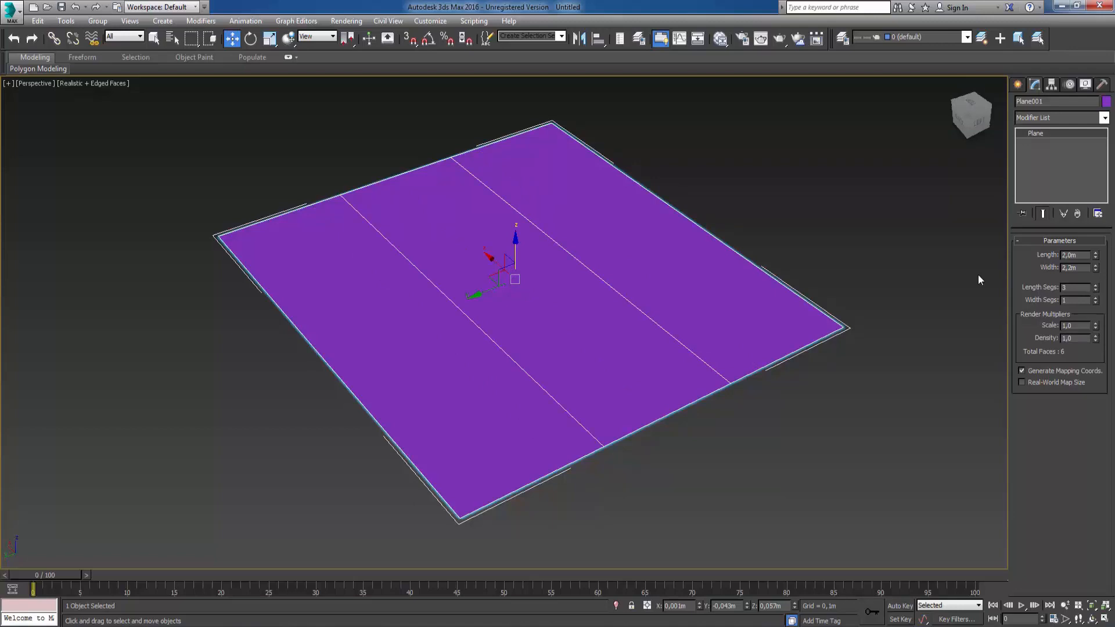
Convert the three-strip plane to an Editable Poly.
{"action": "right_click", "coordinate": [495, 241]}
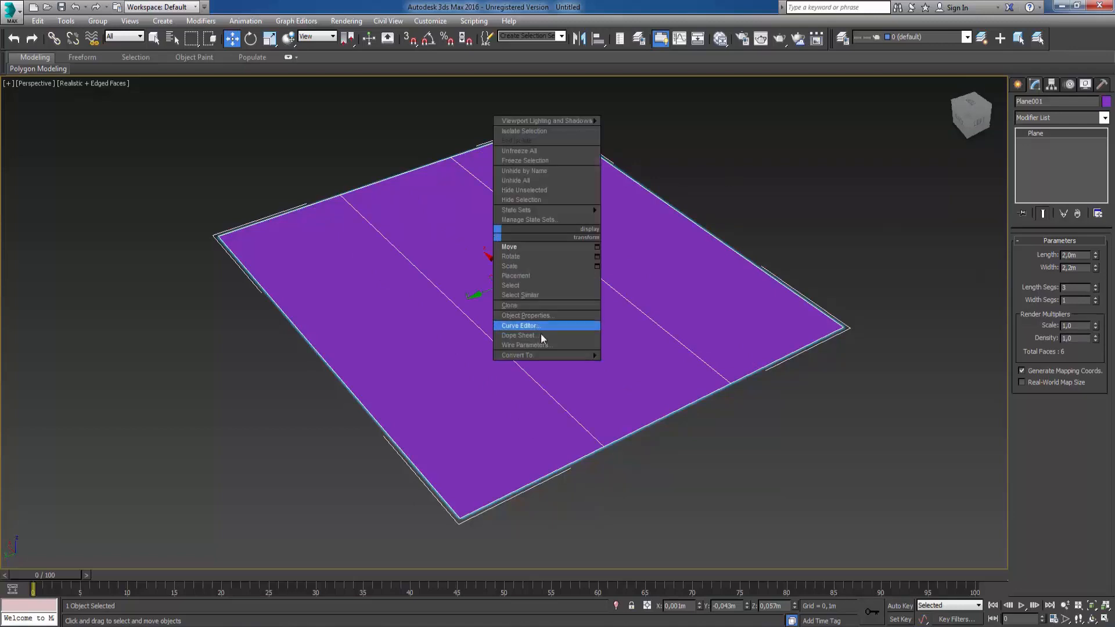
{"action": "mouse_move", "coordinate": [540, 357]}
{"action": "left_click", "coordinate": [642, 364]}
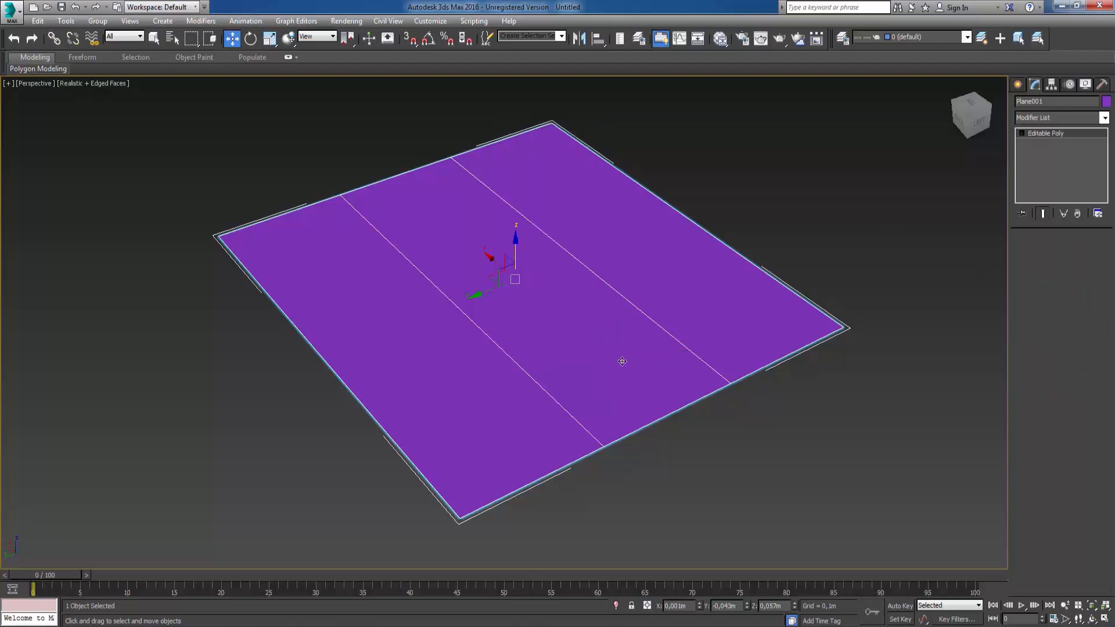
Select all three polygons of the plane at the Polygon sub-object level.
{"action": "left_click", "coordinate": [1072, 254]}
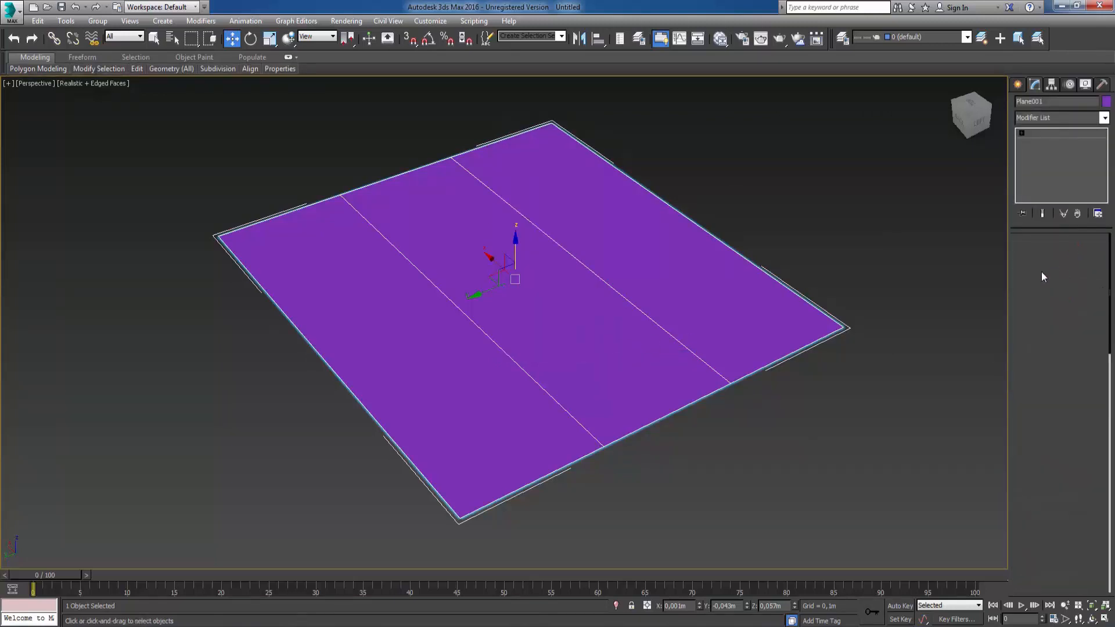
{"action": "left_click", "coordinate": [563, 203]}
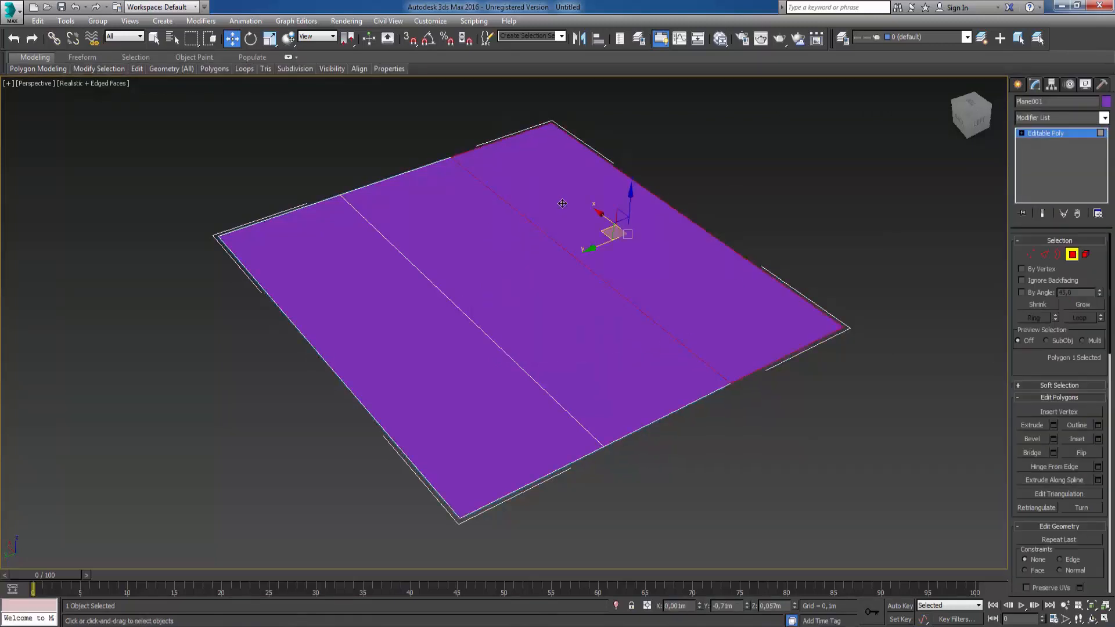
{"action": "left_click", "coordinate": [486, 243], "text": "ctrl"}
{"action": "left_click", "coordinate": [371, 305], "text": "ctrl"}
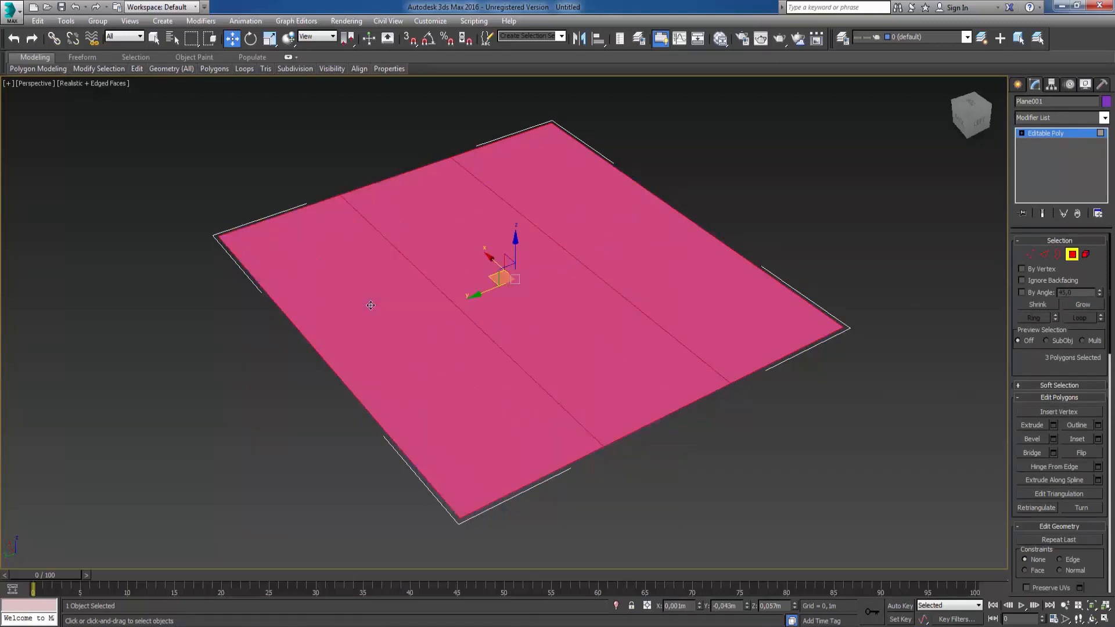
Inset the three selected polygons by 0.05 m using the By Polygon option.
{"action": "left_click", "coordinate": [1097, 439]}
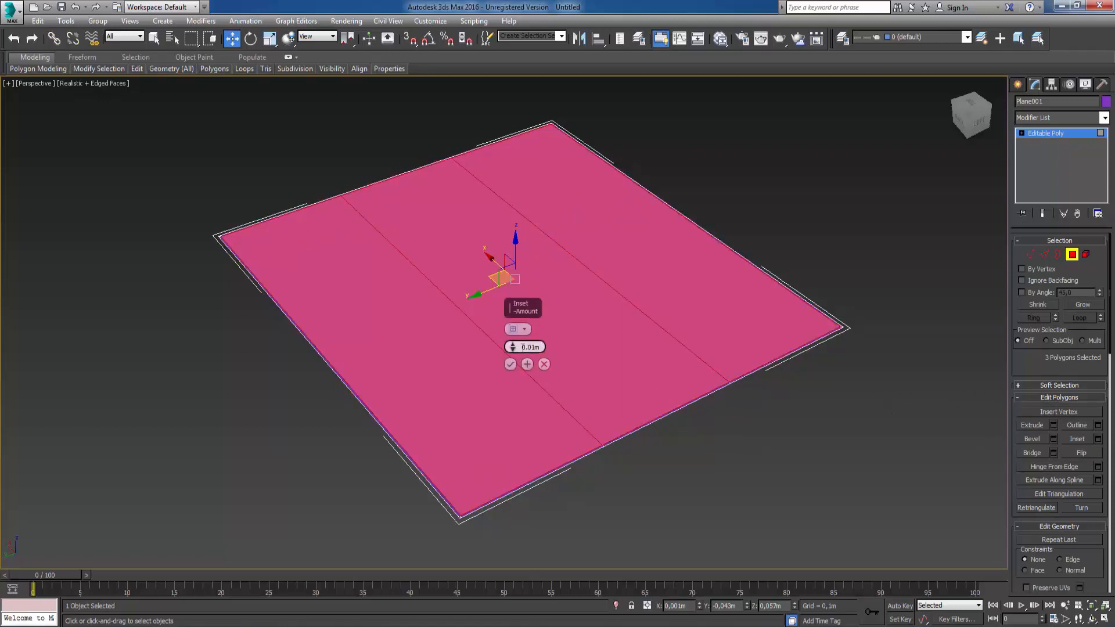
{"action": "left_click_drag", "start_coordinate": [509, 347], "coordinate": [503, 320]}
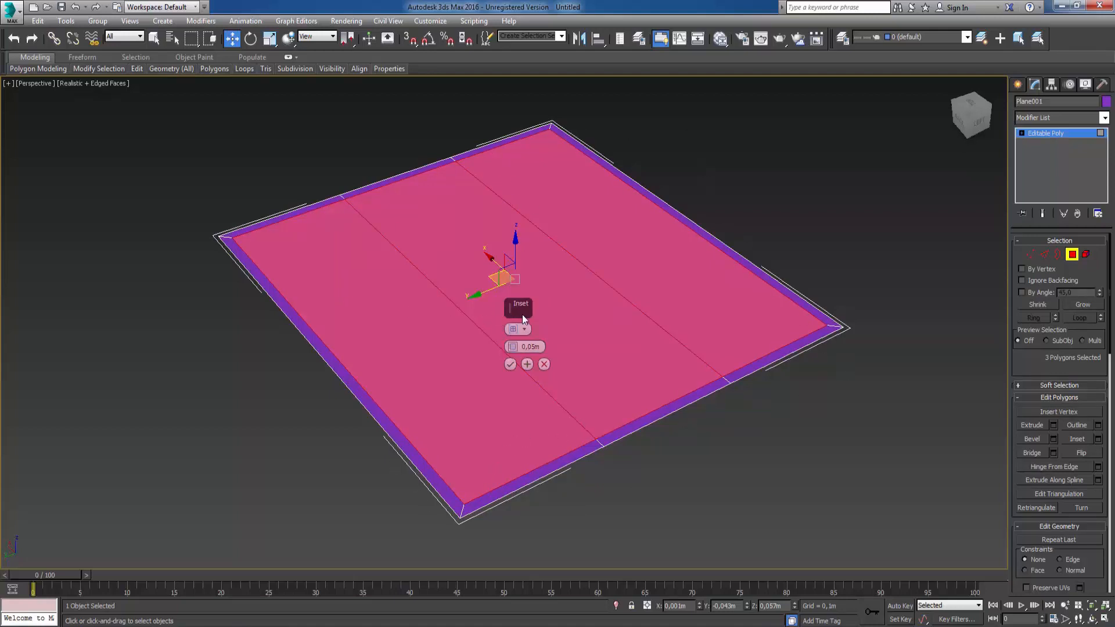
{"action": "left_click_drag", "start_coordinate": [521, 315], "coordinate": [149, 262]}
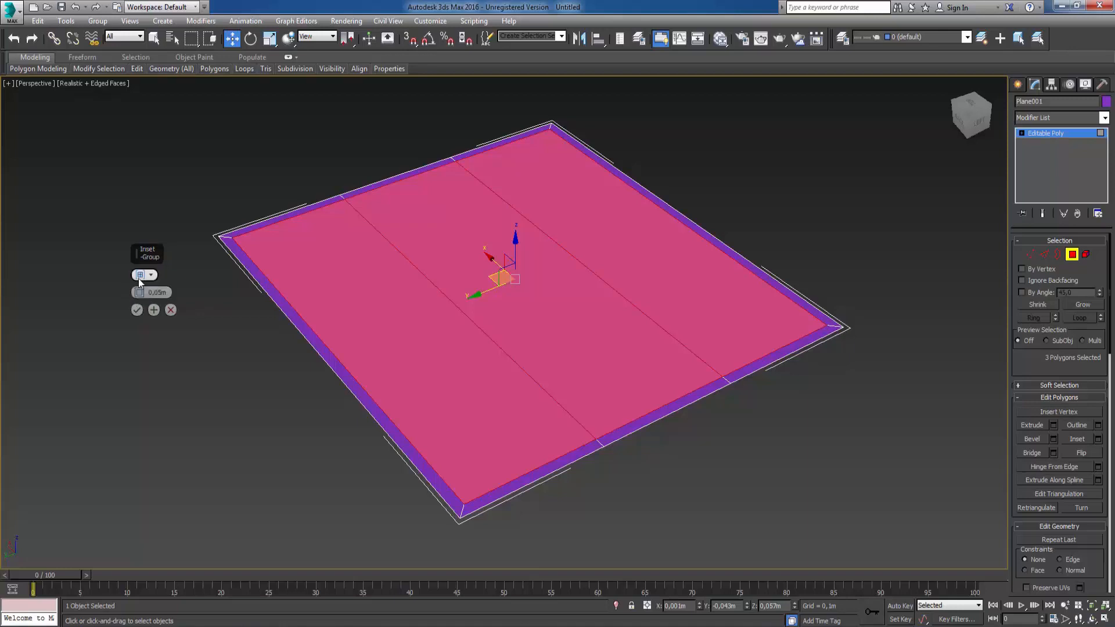
{"action": "left_click", "coordinate": [141, 276]}
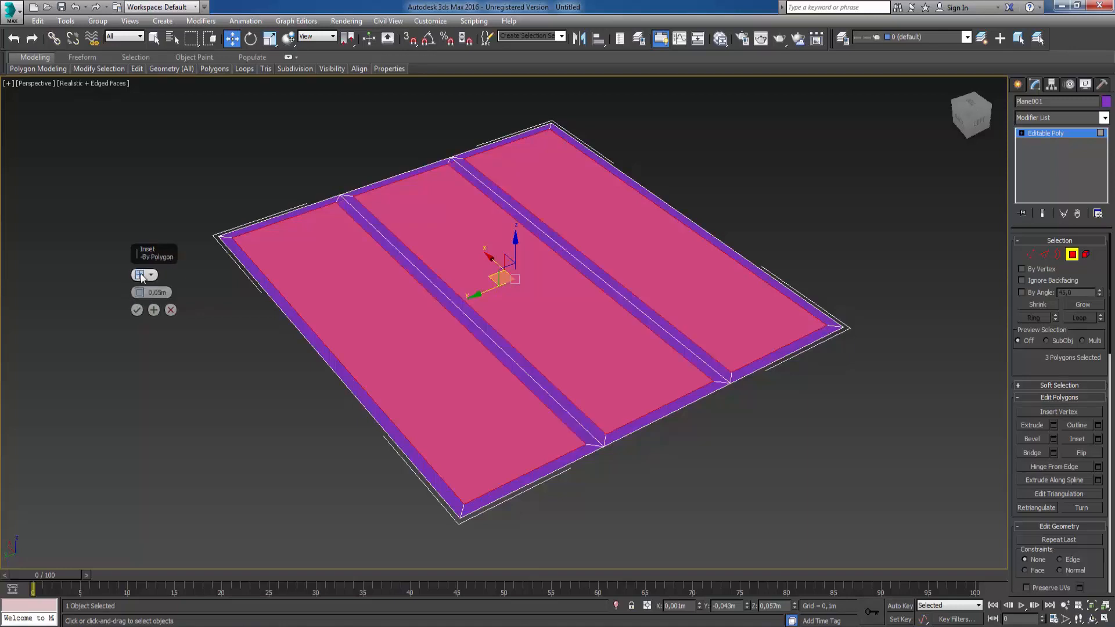
{"action": "left_click", "coordinate": [140, 275]}
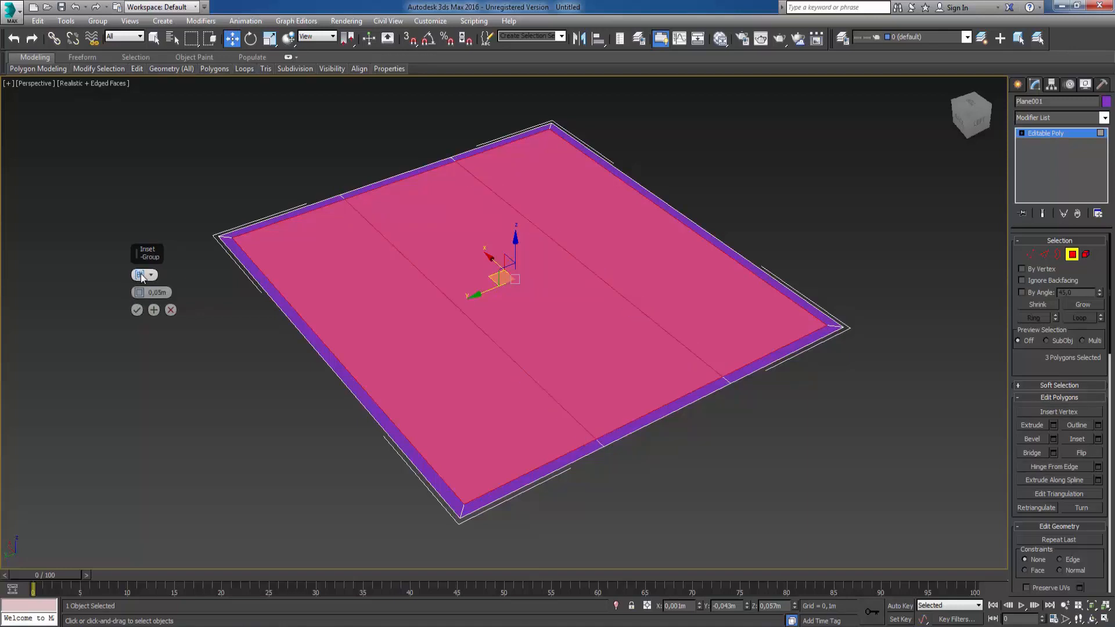
{"action": "left_click", "coordinate": [141, 276]}
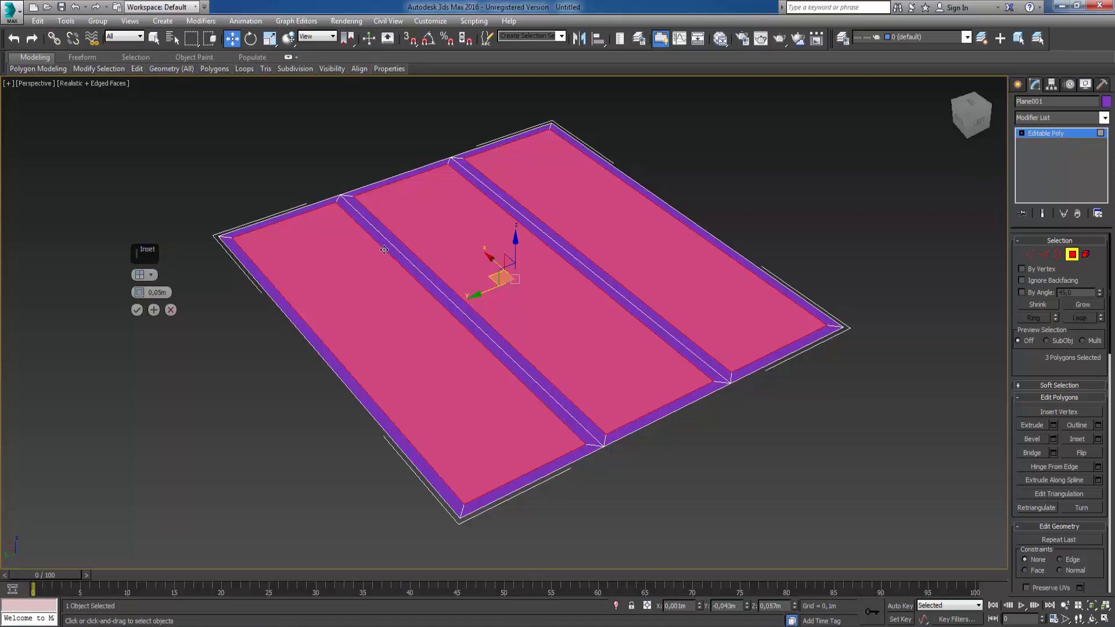
{"action": "left_click", "coordinate": [137, 310]}
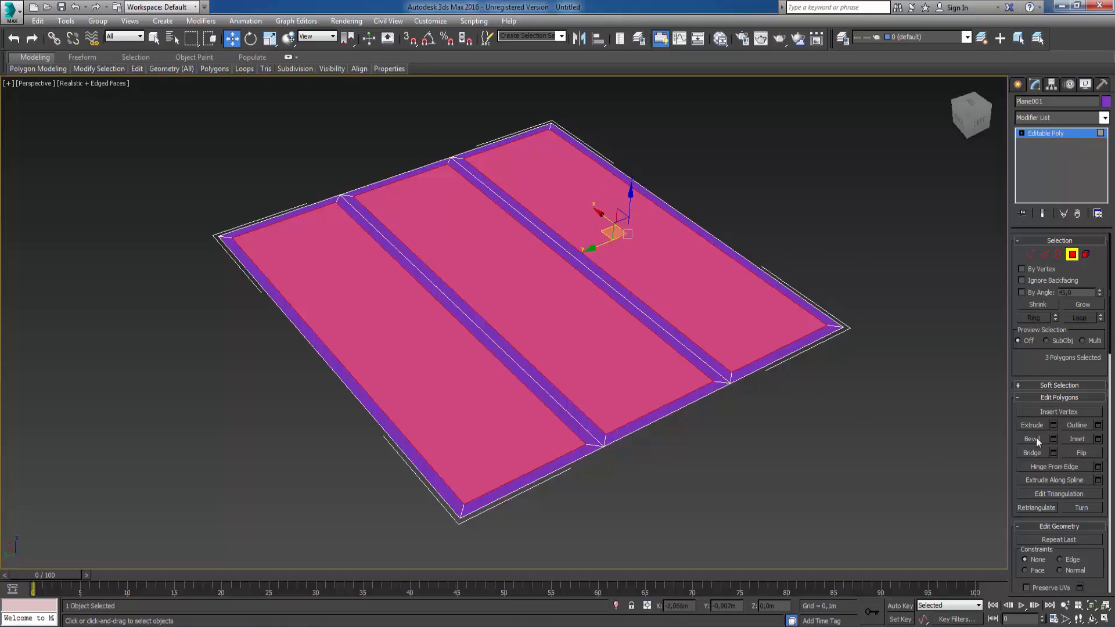
Detach the three inset panel polygons from the frame as a separate object and leave the sub-object level.
{"action": "left_click_drag", "start_coordinate": [1087, 551], "coordinate": [1092, 435]}
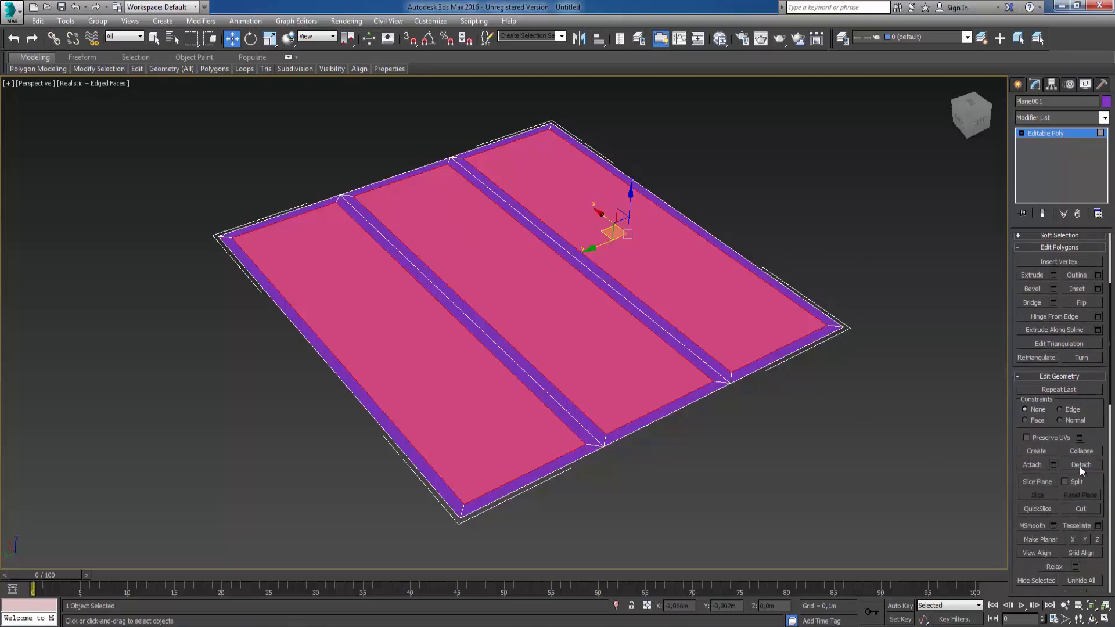
{"action": "left_click", "coordinate": [1081, 466]}
{"action": "left_click_drag", "start_coordinate": [528, 281], "coordinate": [135, 132]}
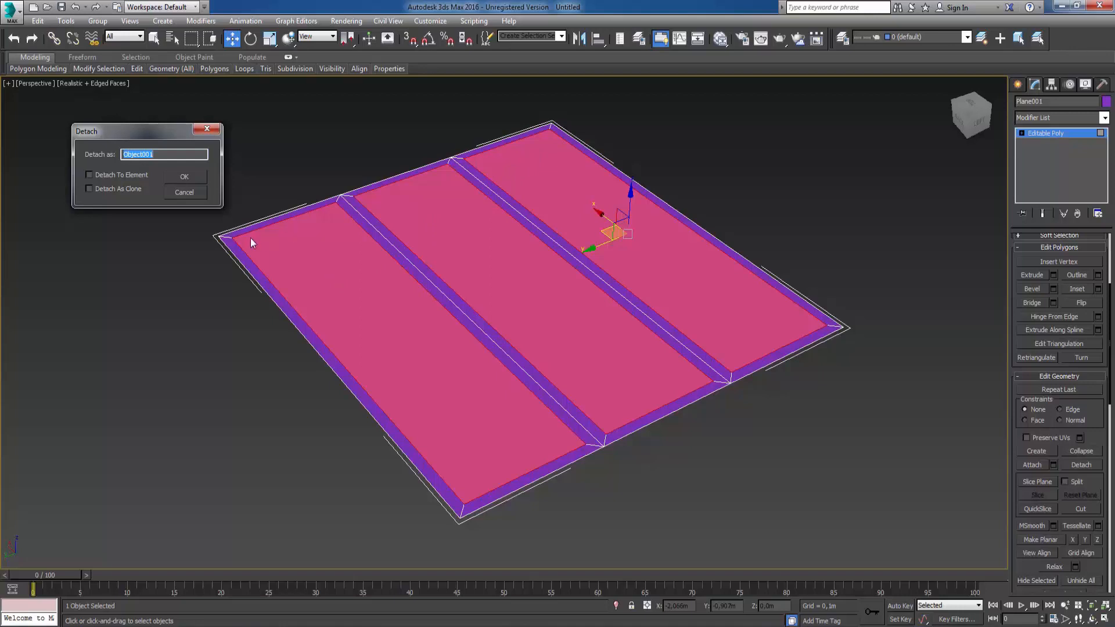
{"action": "left_click", "coordinate": [192, 177]}
{"action": "left_click", "coordinate": [1060, 135]}
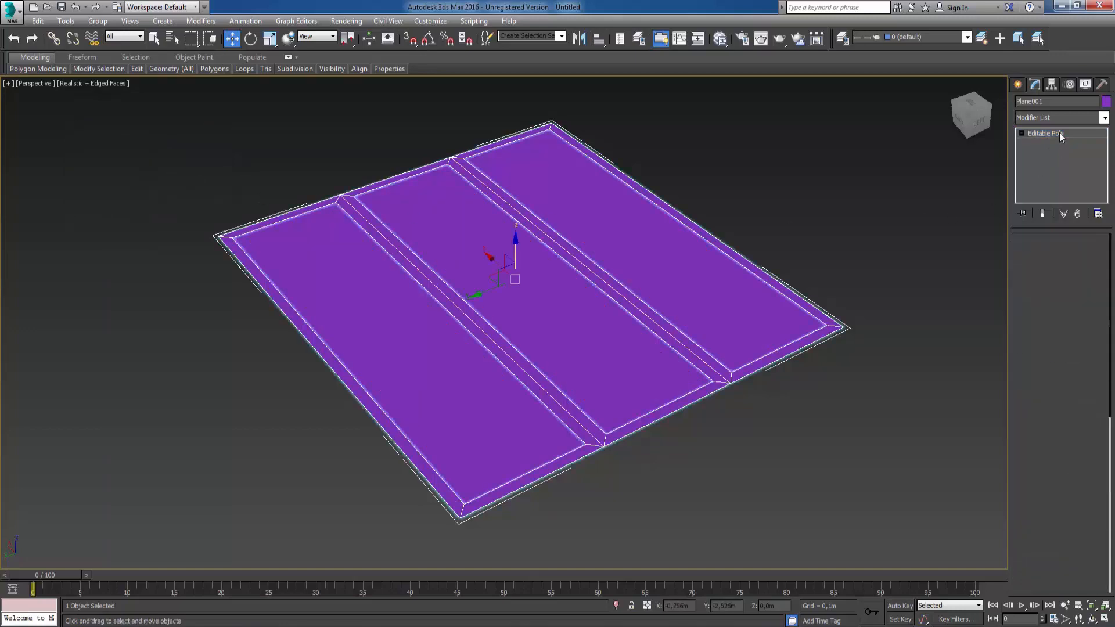
Select the detached panels and move them vertically relative to the frame.
{"action": "left_click", "coordinate": [838, 155]}
{"action": "left_click", "coordinate": [614, 238]}
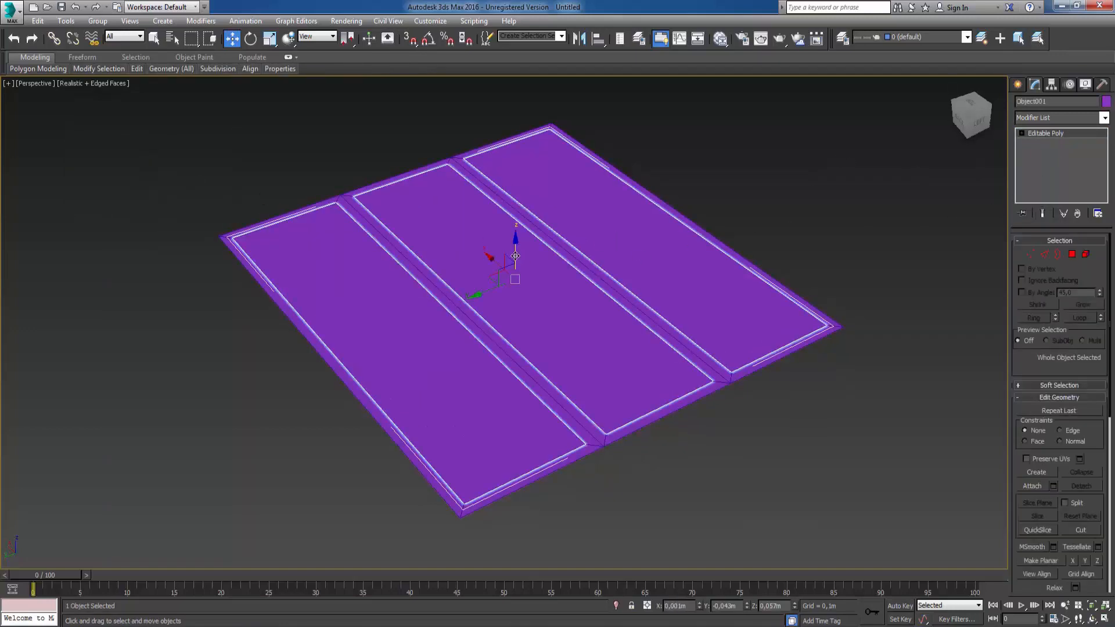
{"action": "left_click_drag", "start_coordinate": [517, 259], "coordinate": [517, 341]}
{"action": "left_click_drag", "start_coordinate": [517, 207], "coordinate": [522, 177]}
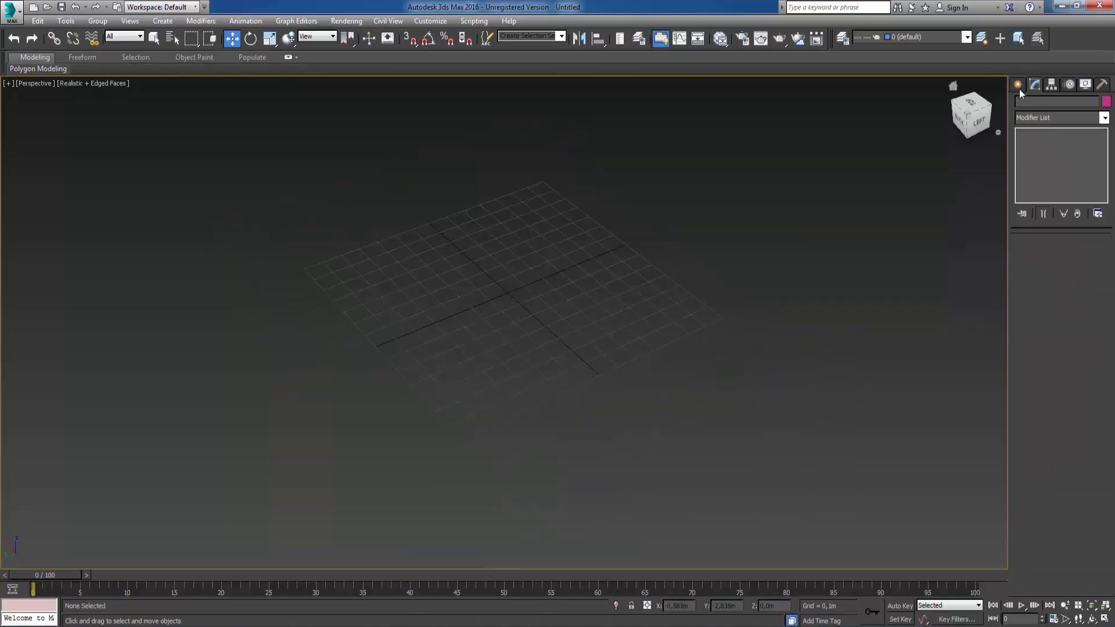
Create a new plane about 1.9 m by 2.03 m over the grid and raise it about 0.12 m along Z.
{"action": "left_click", "coordinate": [1018, 85]}
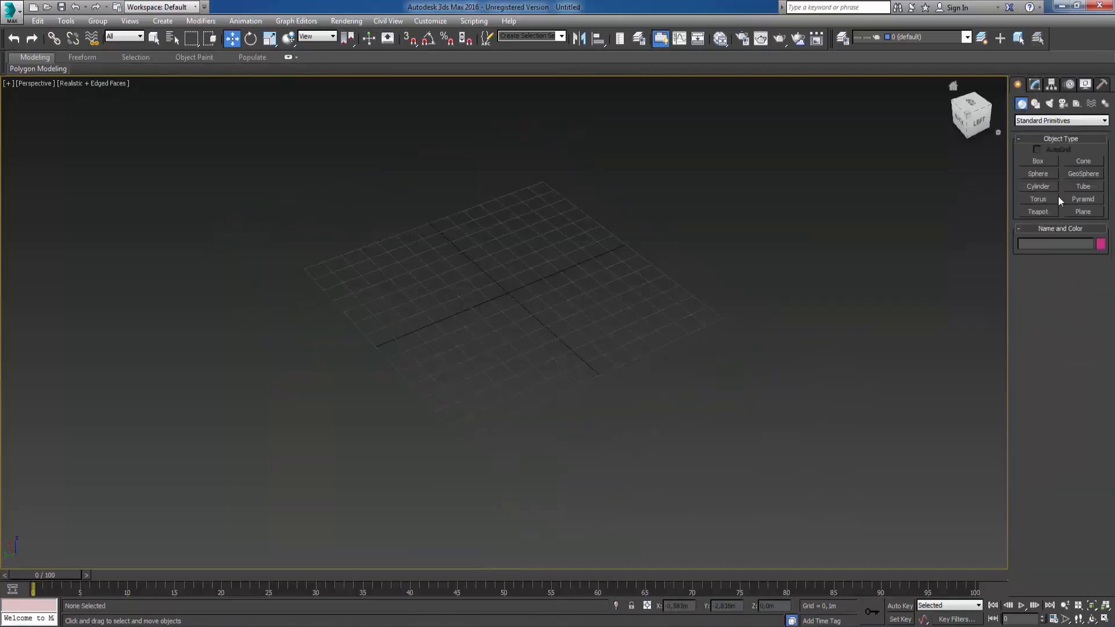
{"action": "left_click", "coordinate": [1082, 212]}
{"action": "left_click_drag", "start_coordinate": [550, 143], "coordinate": [571, 153]}
{"action": "left_click_drag", "start_coordinate": [552, 217], "coordinate": [471, 510]}
{"action": "key", "text": "w"}
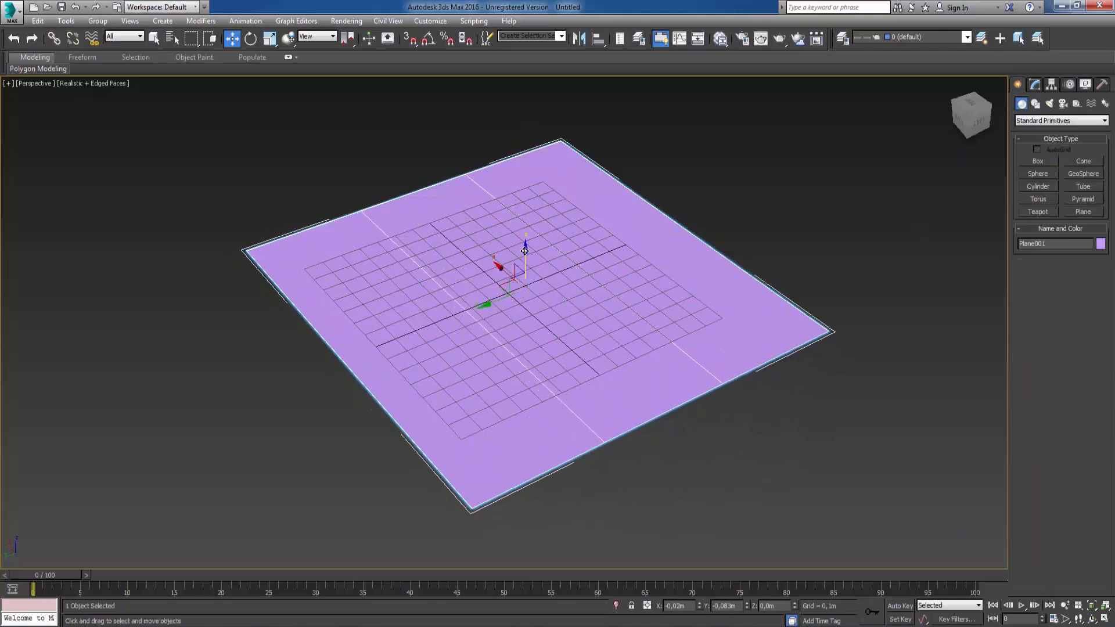
{"action": "left_click_drag", "start_coordinate": [525, 255], "coordinate": [525, 227]}
Set the plane's length to 2 m, its width to 2.2 m and its length segments to 3.
{"action": "left_click", "coordinate": [1040, 85]}
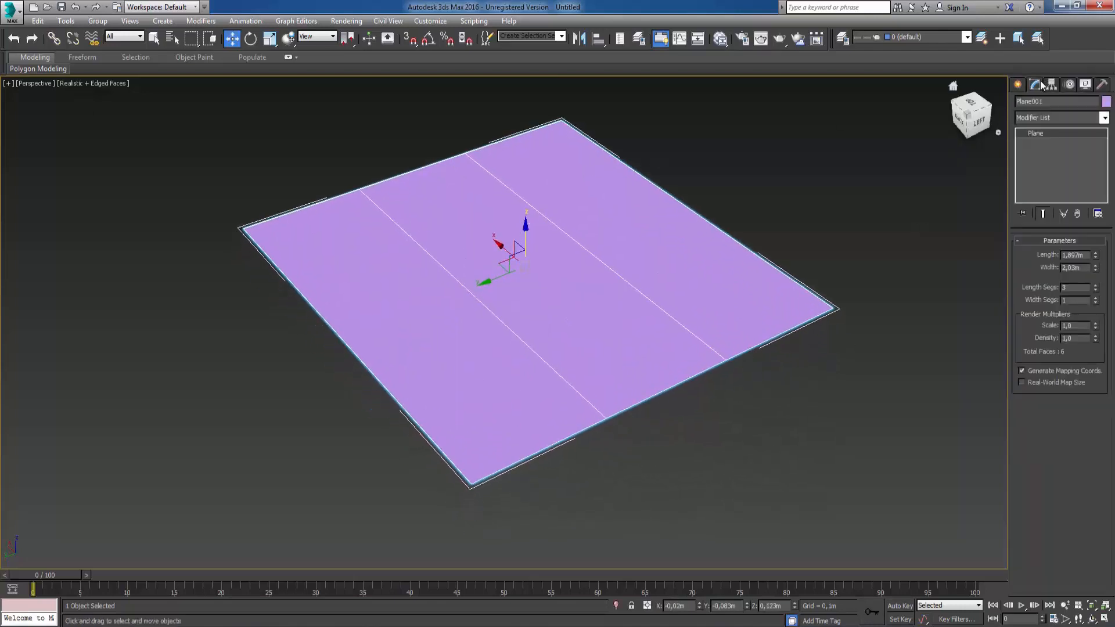
{"action": "left_click", "coordinate": [1088, 256]}
{"action": "type", "text": "2"}
{"action": "key", "text": "Tab"}
{"action": "type", "text": "2,2"}
{"action": "key", "text": "Return"}
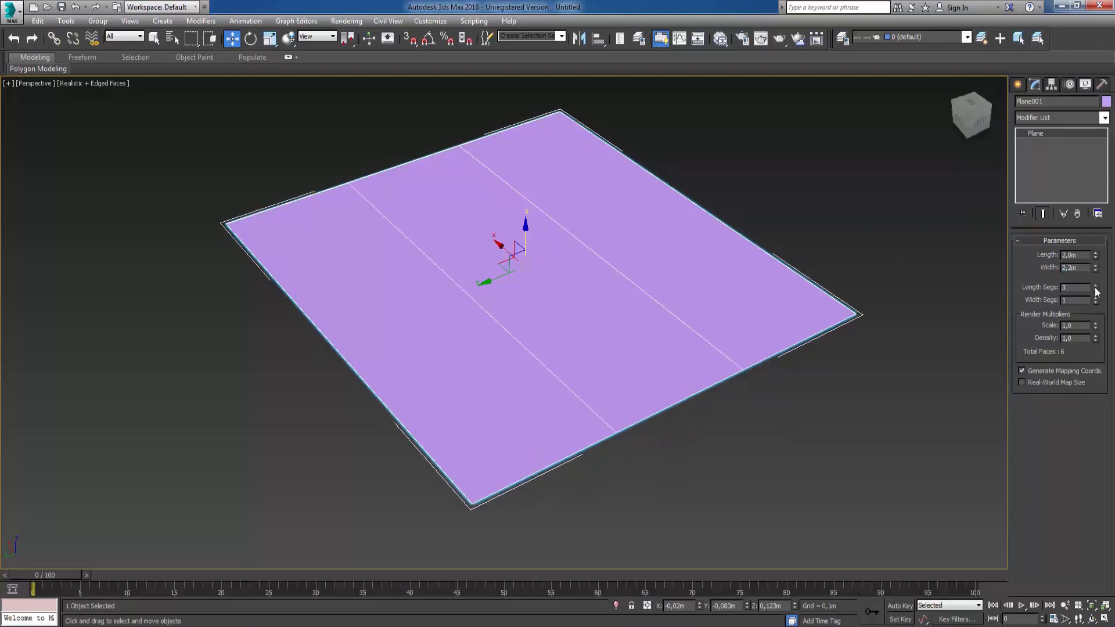
{"action": "left_click", "coordinate": [1096, 285]}
{"action": "left_click", "coordinate": [1095, 291]}
Convert the plane to an Editable Poly and select all three of its polygons.
{"action": "right_click", "coordinate": [538, 259]}
{"action": "mouse_move", "coordinate": [567, 376]}
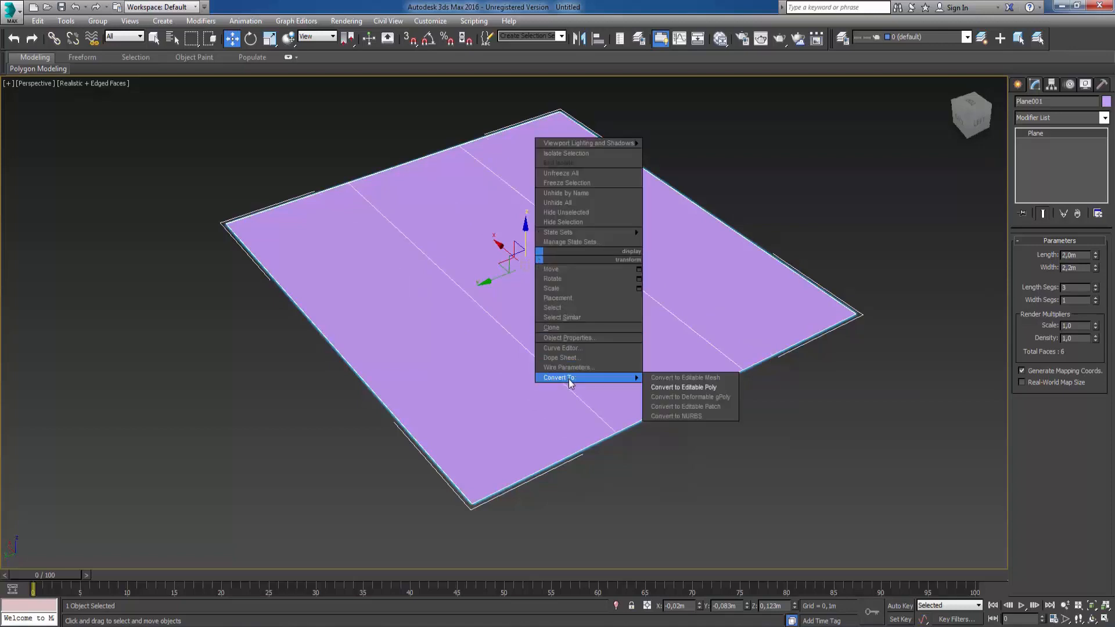
{"action": "left_click", "coordinate": [671, 386]}
{"action": "left_click", "coordinate": [1072, 254]}
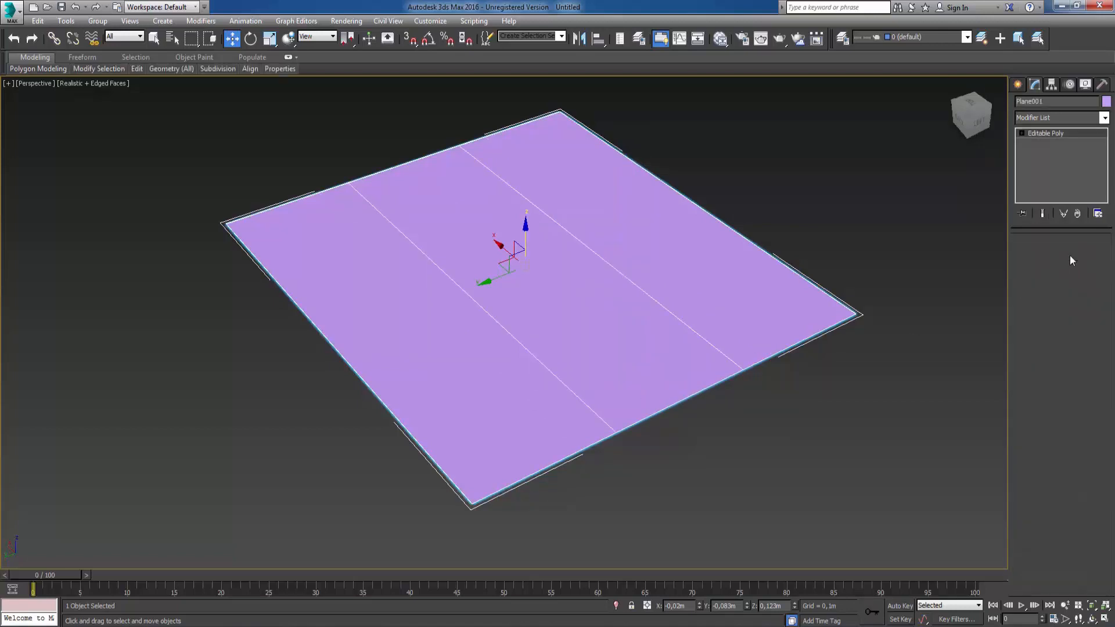
{"action": "left_click", "coordinate": [690, 256]}
{"action": "left_click", "coordinate": [550, 296], "text": "ctrl"}
{"action": "left_click", "coordinate": [457, 314], "text": "ctrl"}
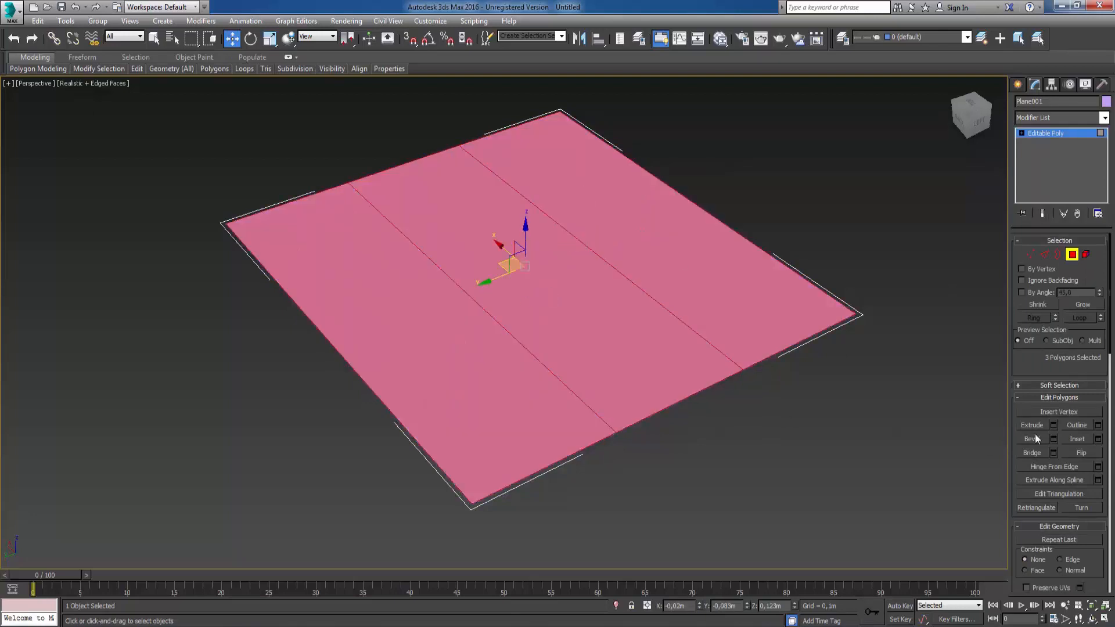
Inset the three strips by 0.05 m using the By Polygon option.
{"action": "left_click", "coordinate": [1097, 440]}
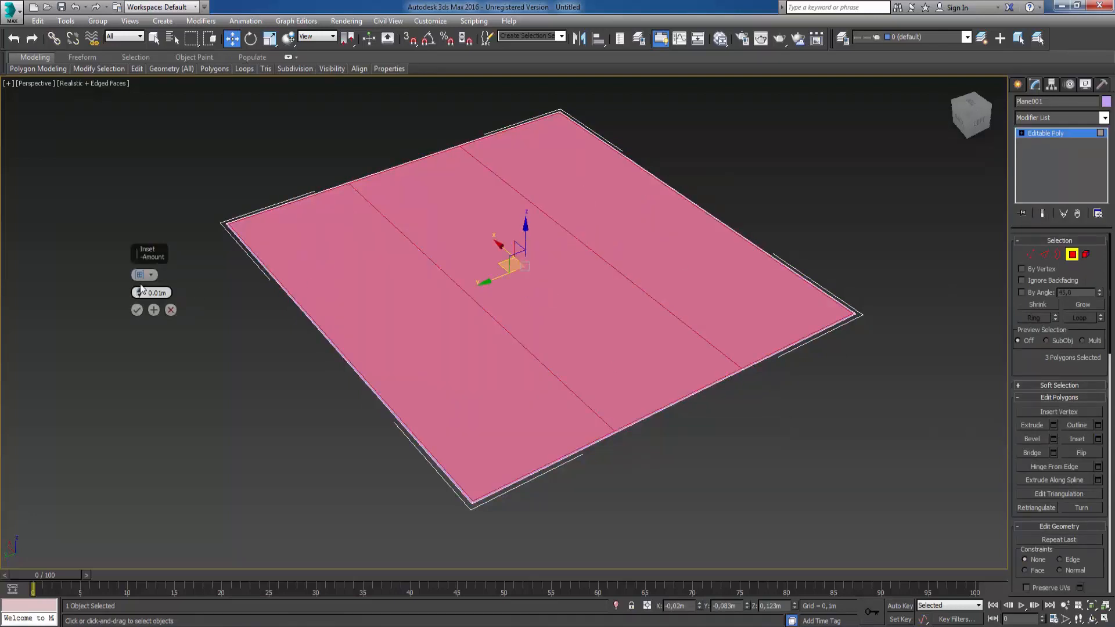
{"action": "left_click_drag", "start_coordinate": [148, 293], "coordinate": [197, 294]}
{"action": "type", "text": ".05"}
{"action": "key", "text": "Return"}
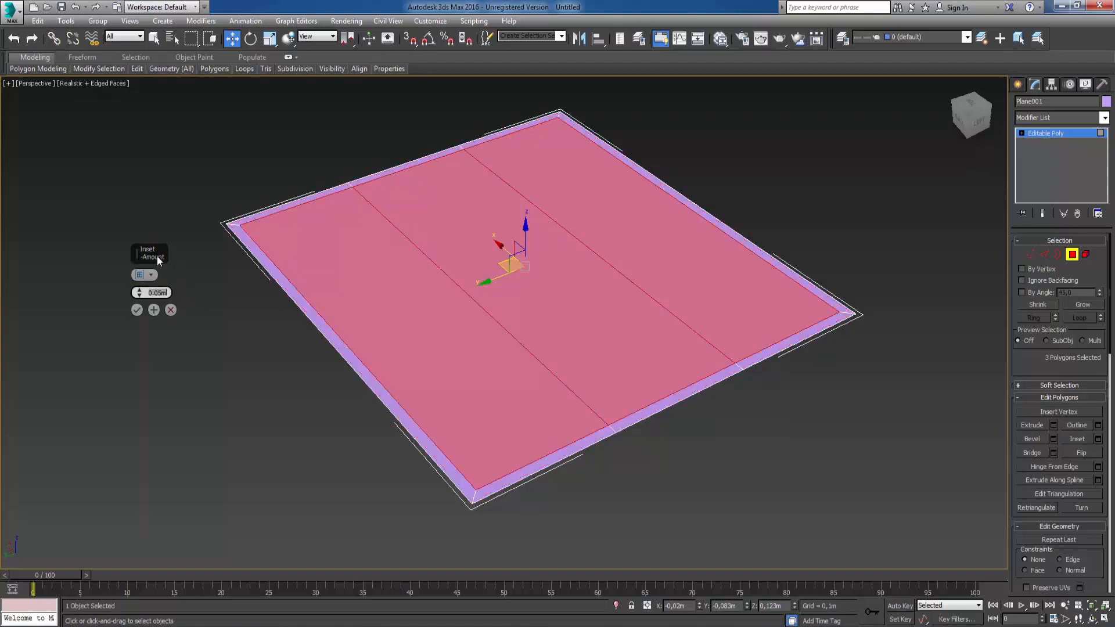
{"action": "left_click", "coordinate": [140, 276]}
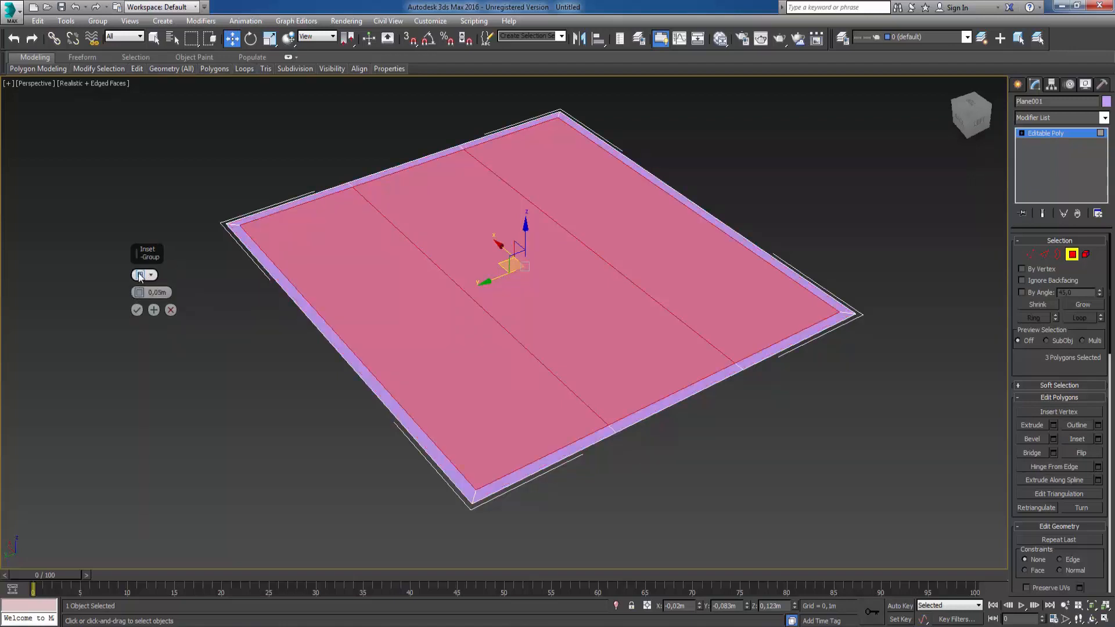
{"action": "left_click", "coordinate": [136, 311]}
Detach the three inset polygons of the new plane as their own object.
{"action": "scroll", "coordinate": [1091, 534], "scroll_direction": "down", "scroll_amount": 3}
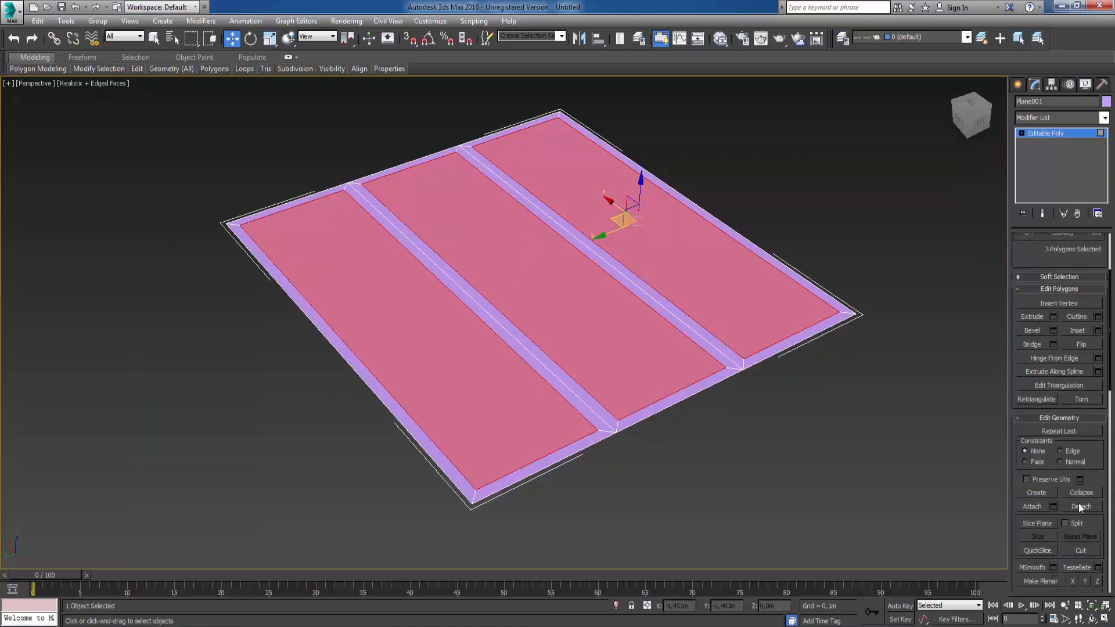
{"action": "scroll", "coordinate": [1052, 262], "scroll_direction": "up", "scroll_amount": 3}
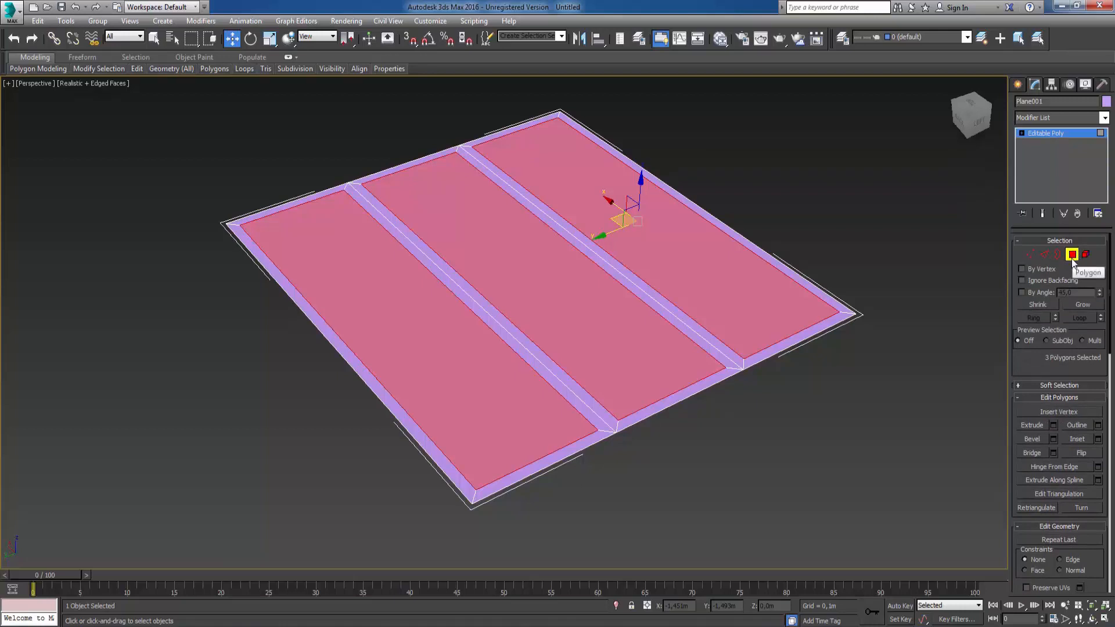
{"action": "left_click_drag", "start_coordinate": [1031, 368], "coordinate": [1037, 236]}
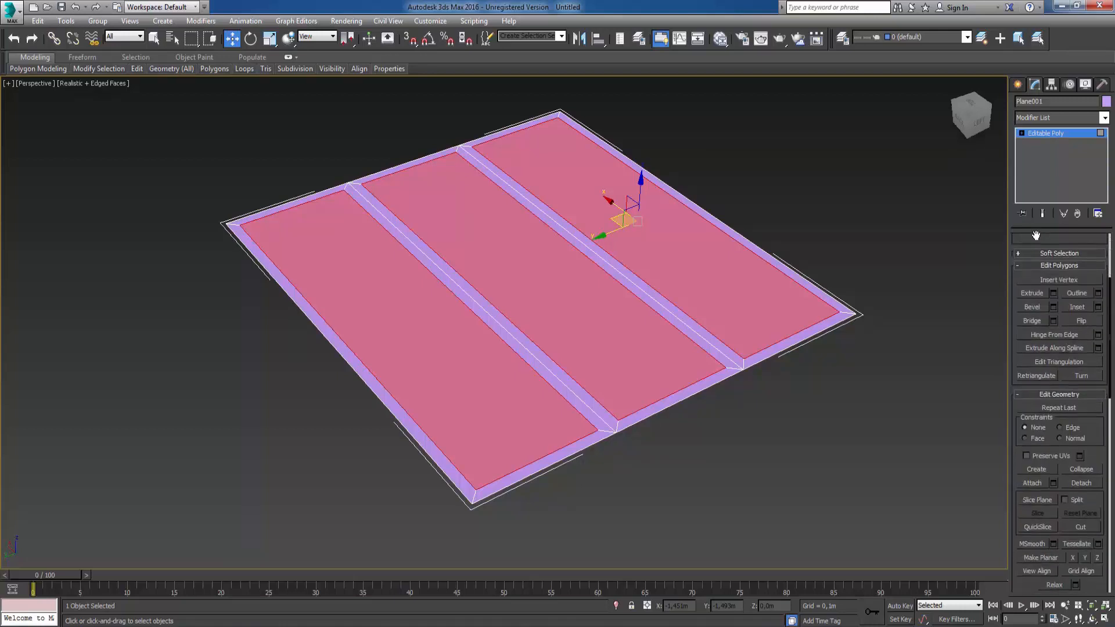
{"action": "left_click", "coordinate": [1079, 483]}
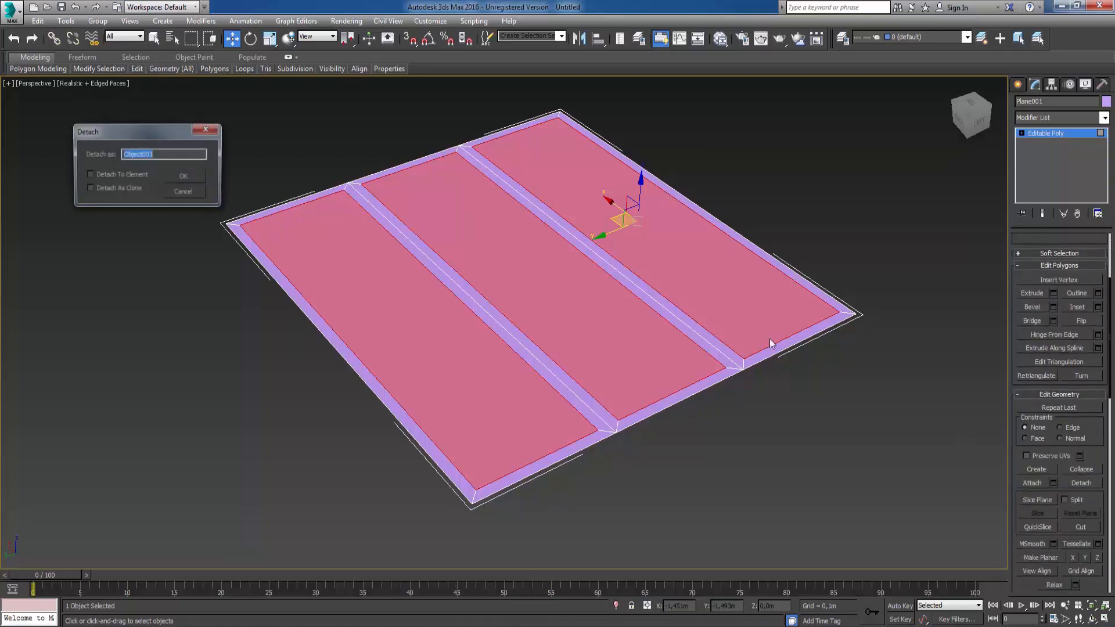
{"action": "left_click", "coordinate": [194, 176]}
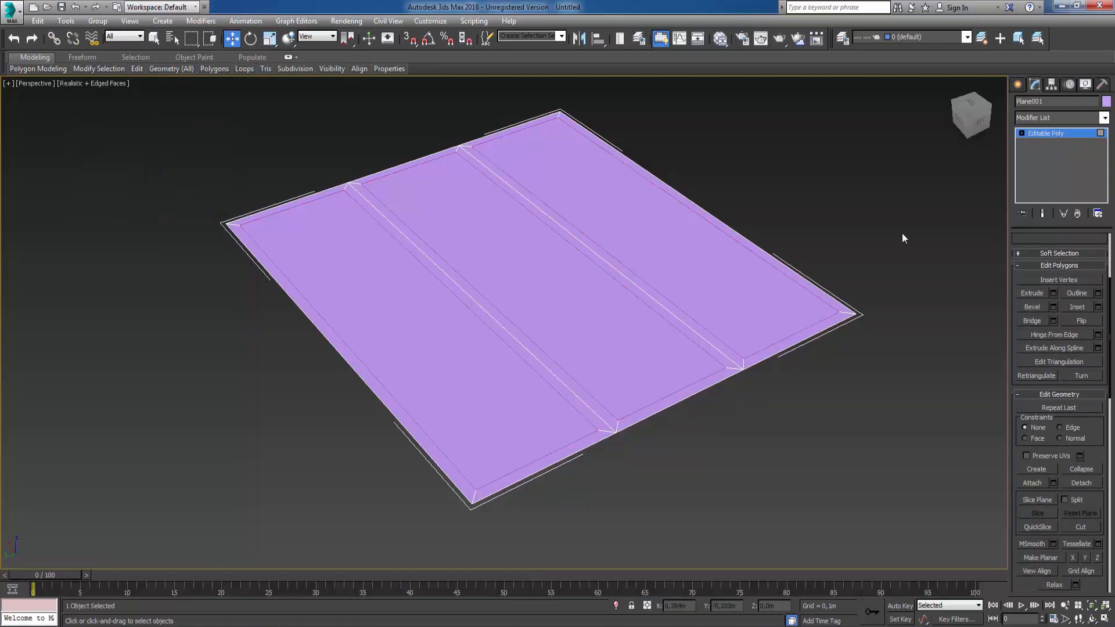
Leave the Polygon sub-object level and raise the whole frame about 0.11 m along Z above the detached panels.
{"action": "left_click", "coordinate": [1083, 135]}
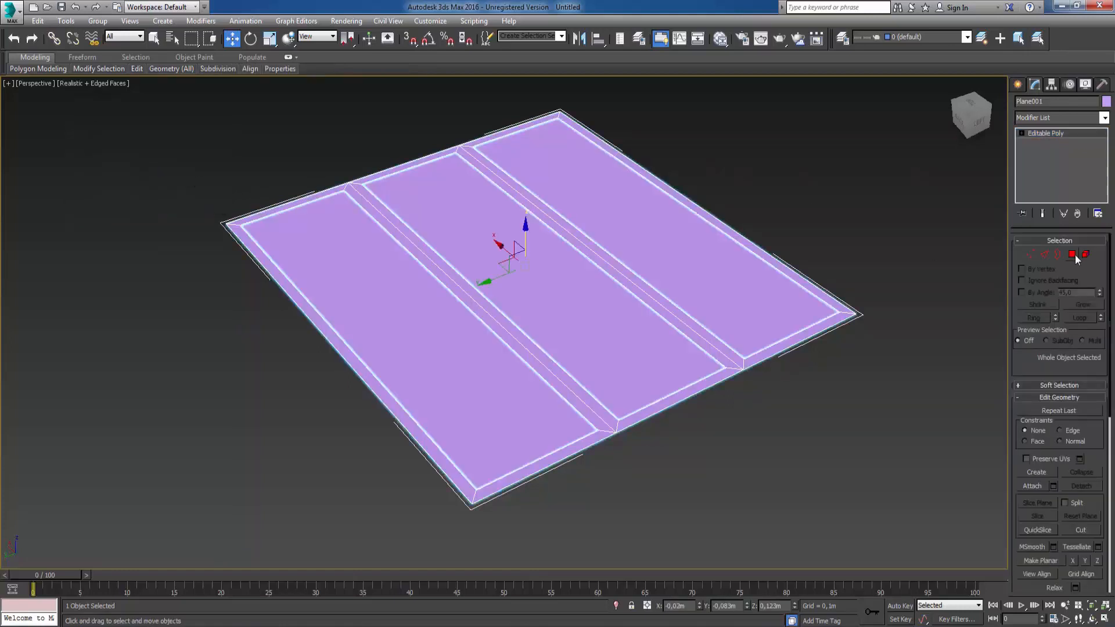
{"action": "left_click", "coordinate": [1073, 255]}
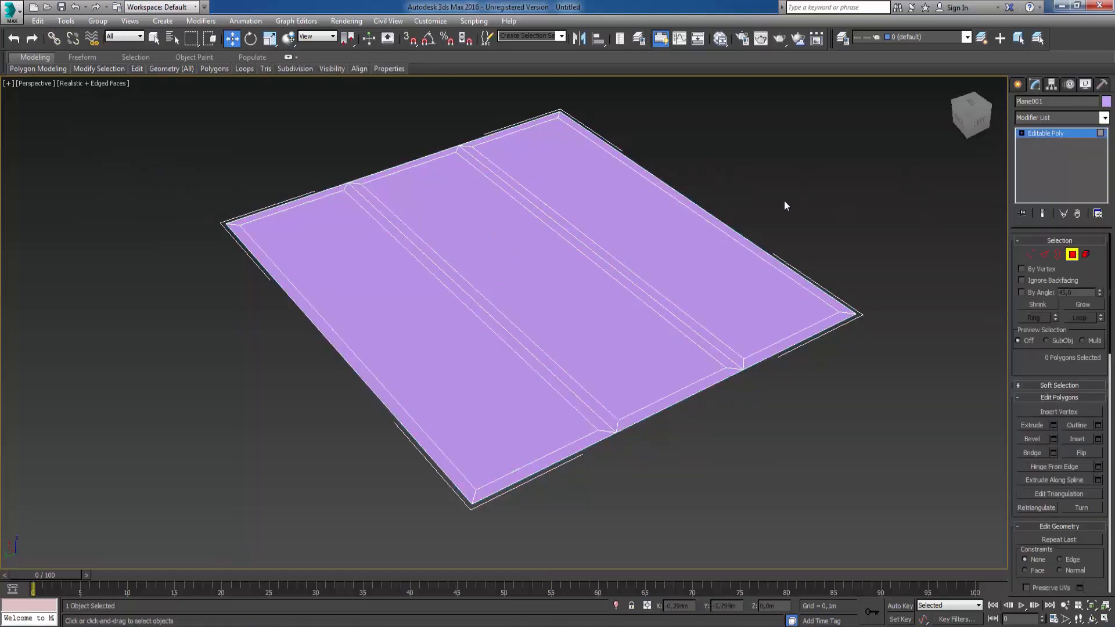
{"action": "left_click", "coordinate": [1074, 255]}
{"action": "left_click", "coordinate": [709, 162]}
{"action": "left_click", "coordinate": [672, 187]}
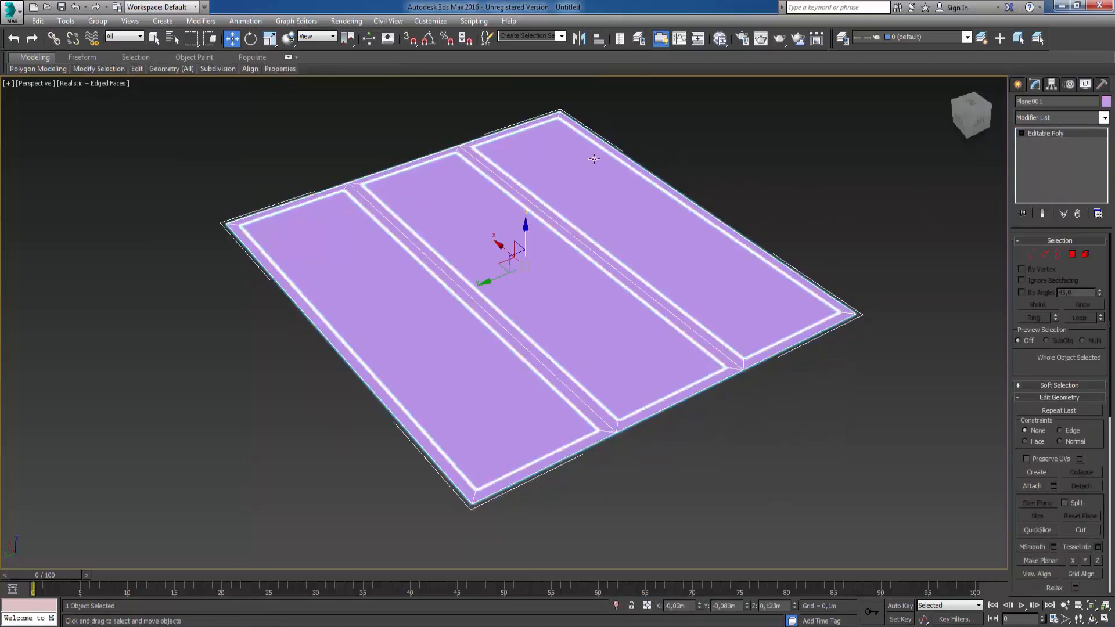
{"action": "left_click_drag", "start_coordinate": [522, 233], "coordinate": [523, 211]}
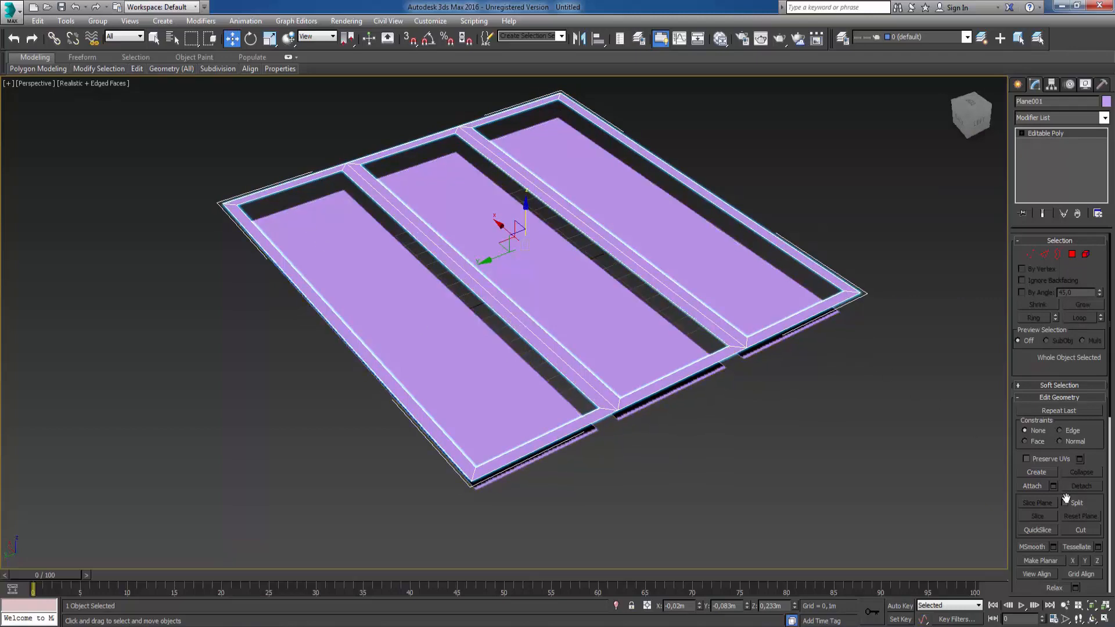
Extrude all the frame's polygons by 0.103 m and leave the sub-object level.
{"action": "left_click", "coordinate": [1071, 254]}
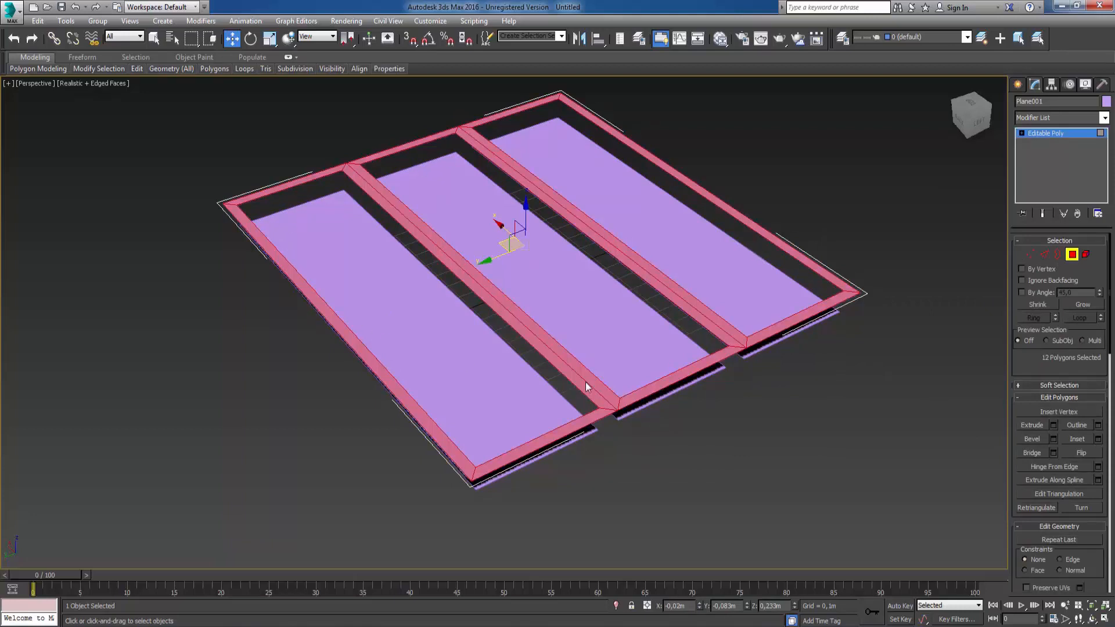
{"action": "left_click", "coordinate": [1054, 426]}
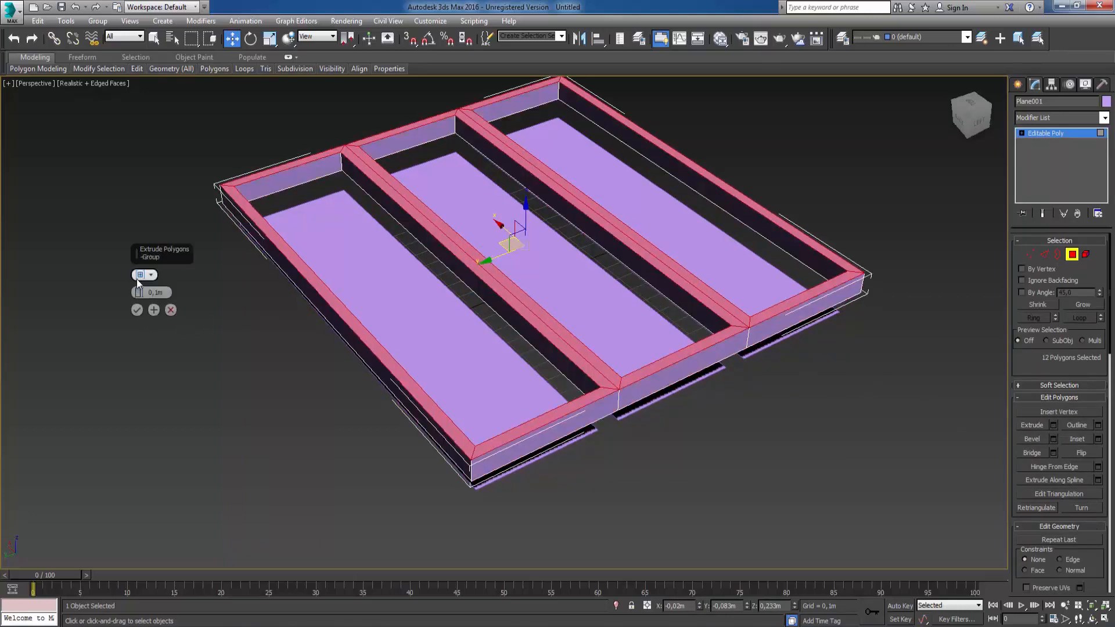
{"action": "mouse_move", "coordinate": [141, 294]}
{"action": "left_mouse_down"}
{"action": "mouse_move", "coordinate": [142, 325]}
{"action": "mouse_move", "coordinate": [142, 293]}
{"action": "left_mouse_up"}
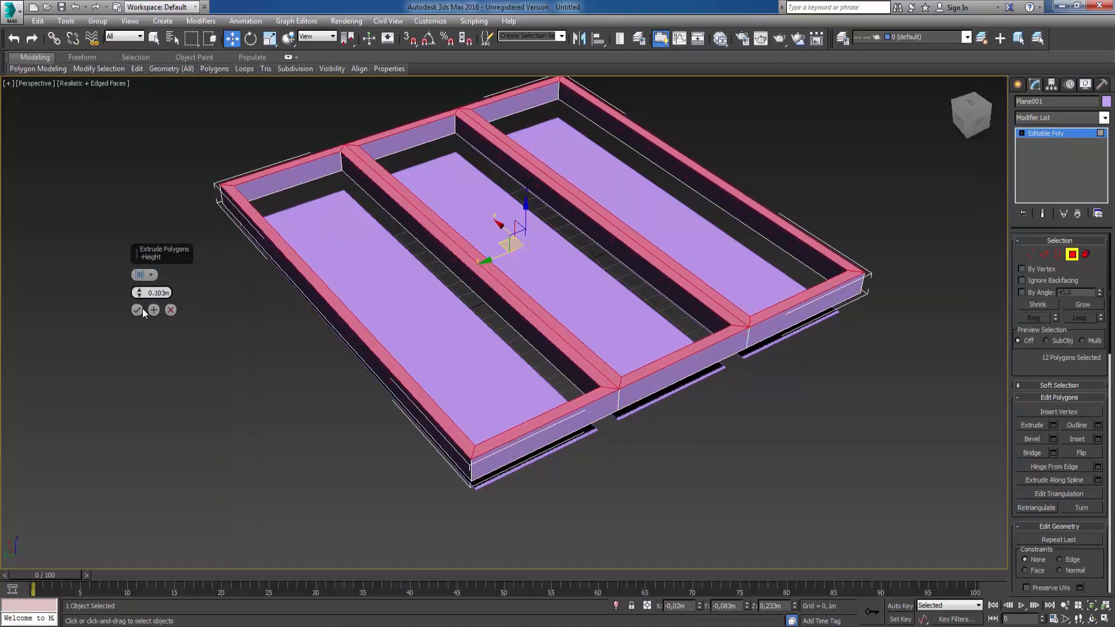
{"action": "left_click", "coordinate": [136, 311]}
{"action": "left_click", "coordinate": [1071, 255]}
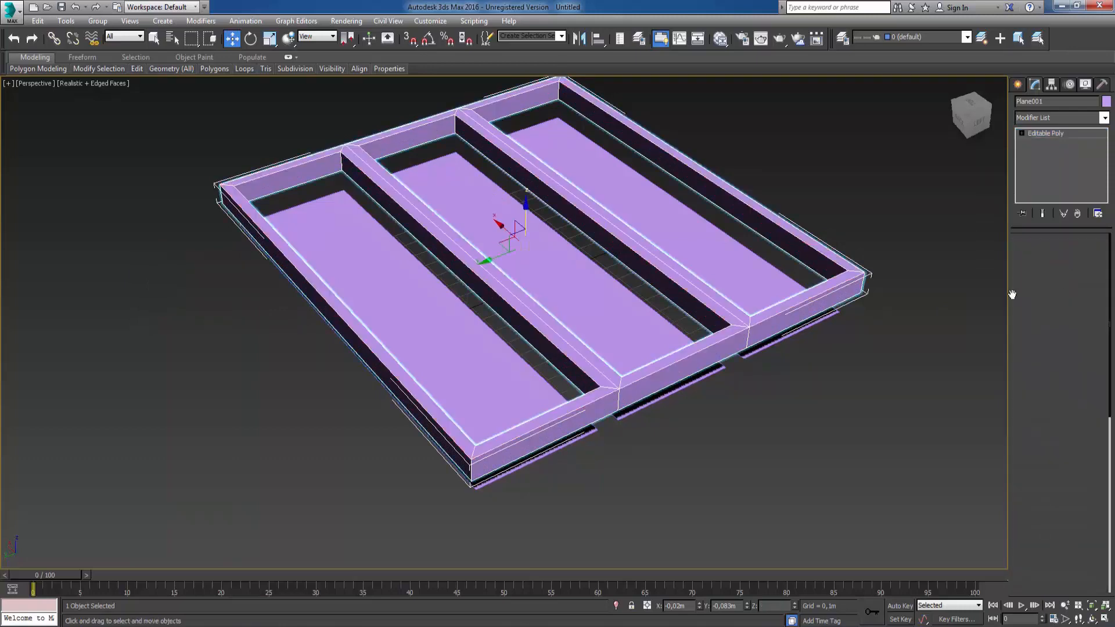
Select the detached panels and move them up about 0.15 m along Z so they sit inside the frame.
{"action": "middle_click_drag", "start_coordinate": [768, 409], "coordinate": [748, 440]}
{"action": "left_click", "coordinate": [671, 275]}
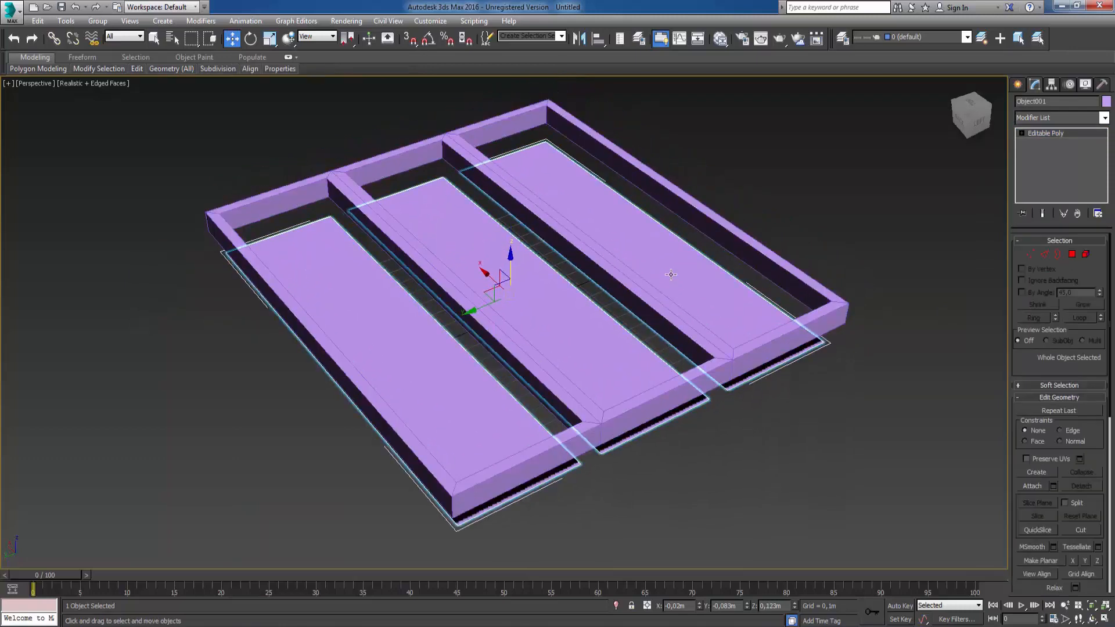
{"action": "left_click_drag", "start_coordinate": [511, 264], "coordinate": [523, 230]}
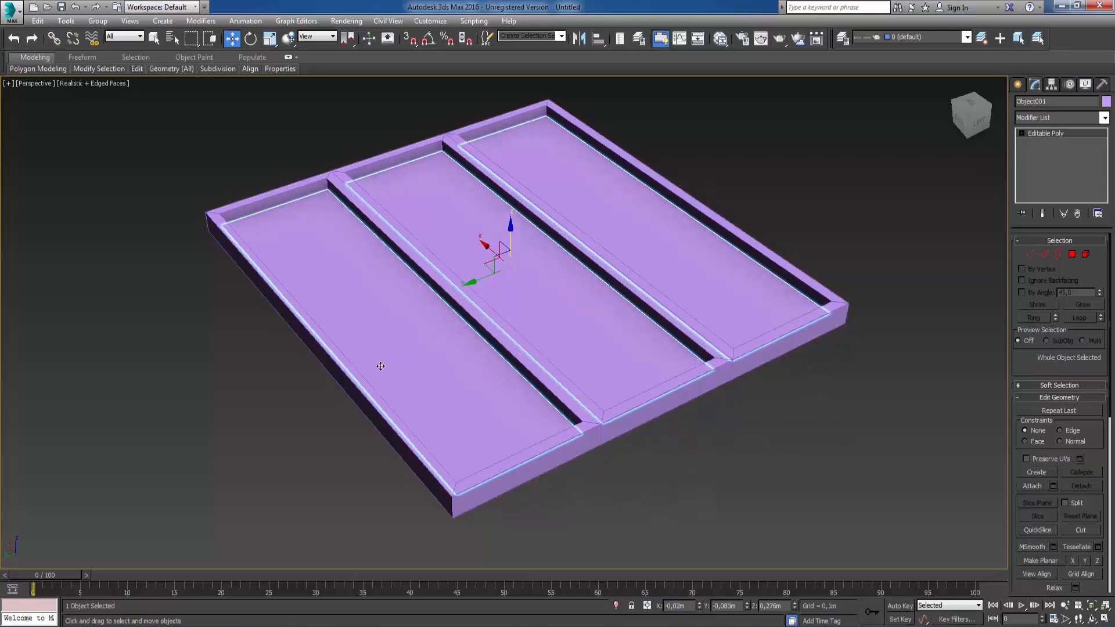
Enter the Polygon sub-object level of the detached panels with its three polygons selected.
{"action": "mouse_move", "coordinate": [374, 368]}
{"action": "middle_mouse_down", "text": "alt"}
{"action": "mouse_move", "coordinate": [463, 350]}
{"action": "mouse_move", "coordinate": [389, 363]}
{"action": "mouse_move", "coordinate": [377, 379]}
{"action": "middle_mouse_up", "text": "alt"}
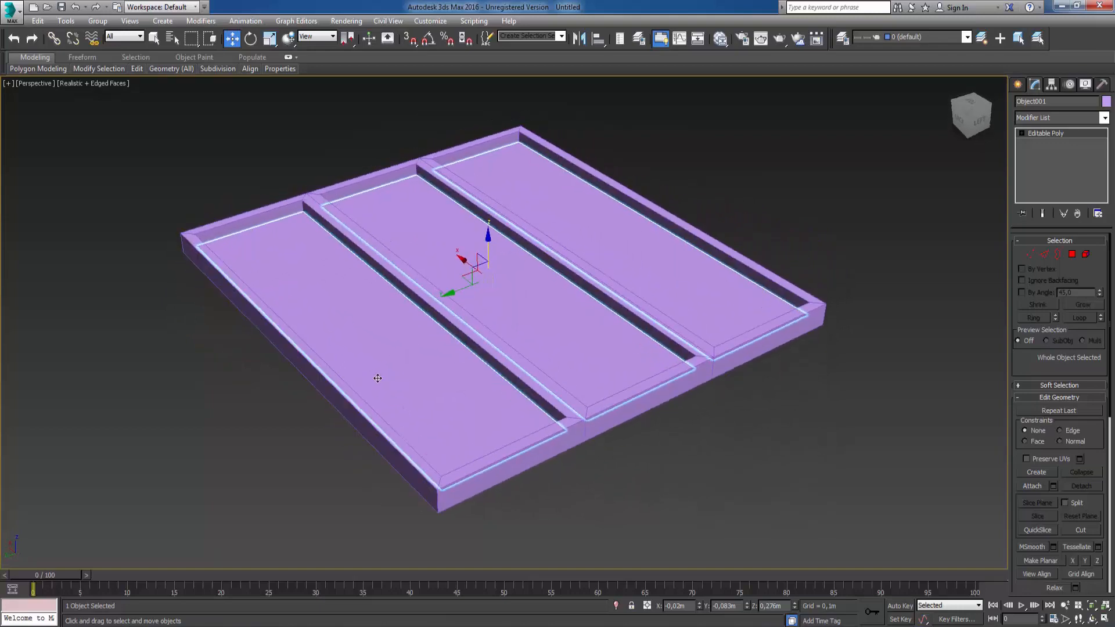
{"action": "left_click", "coordinate": [1072, 254]}
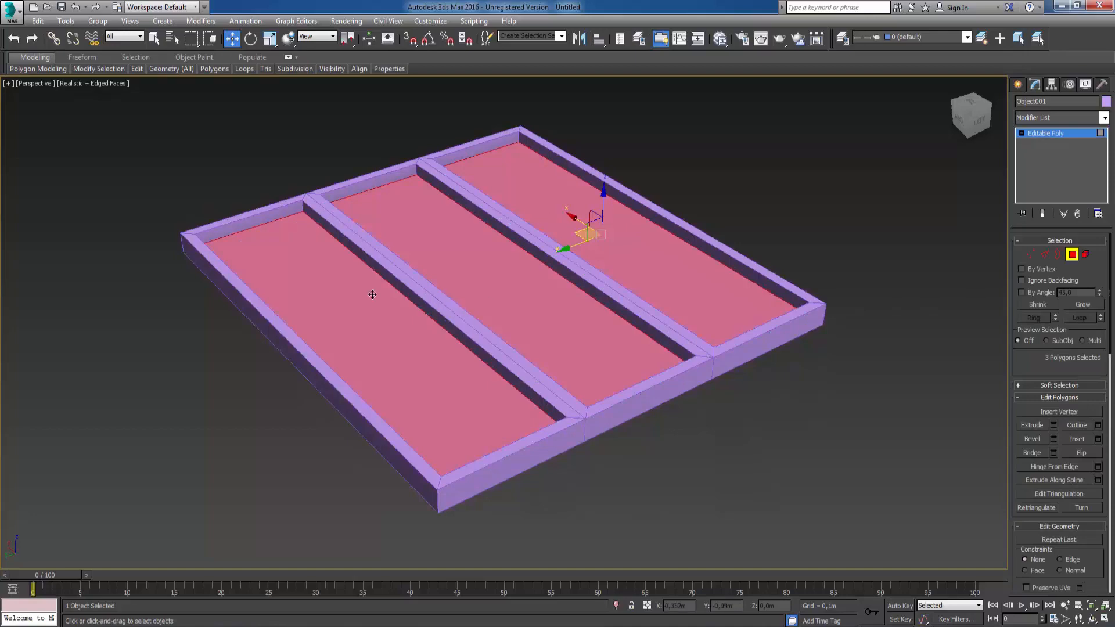
{"action": "middle_click_drag", "start_coordinate": [473, 294], "coordinate": [497, 356], "text": "alt"}
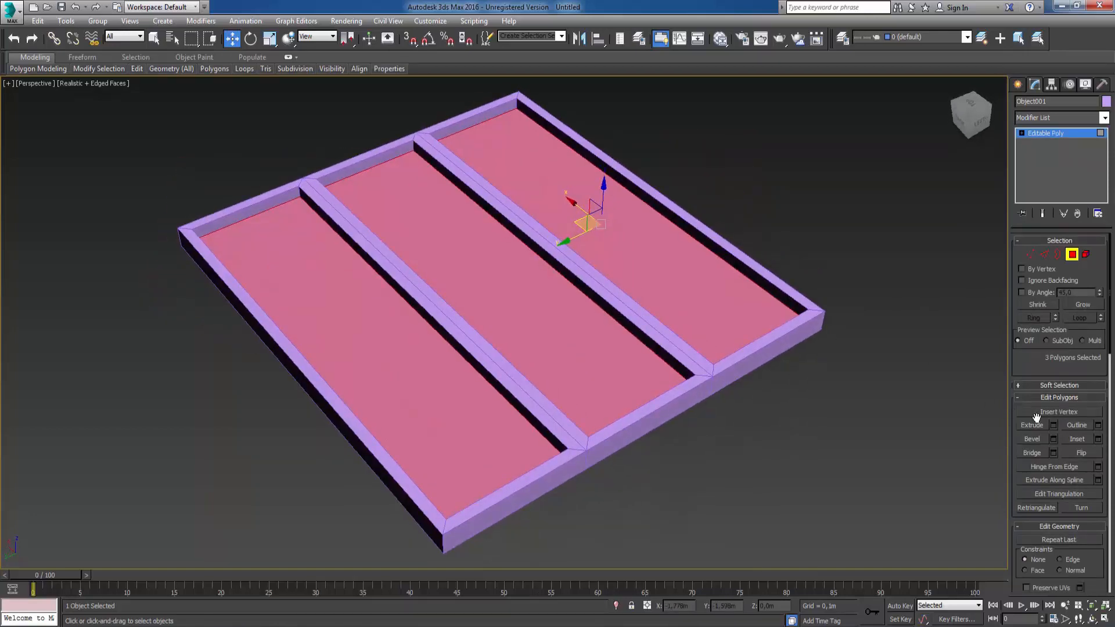
Try to extrude the three selected panel polygons by 0.021 m and undo the attempt.
{"action": "left_click", "coordinate": [1054, 425]}
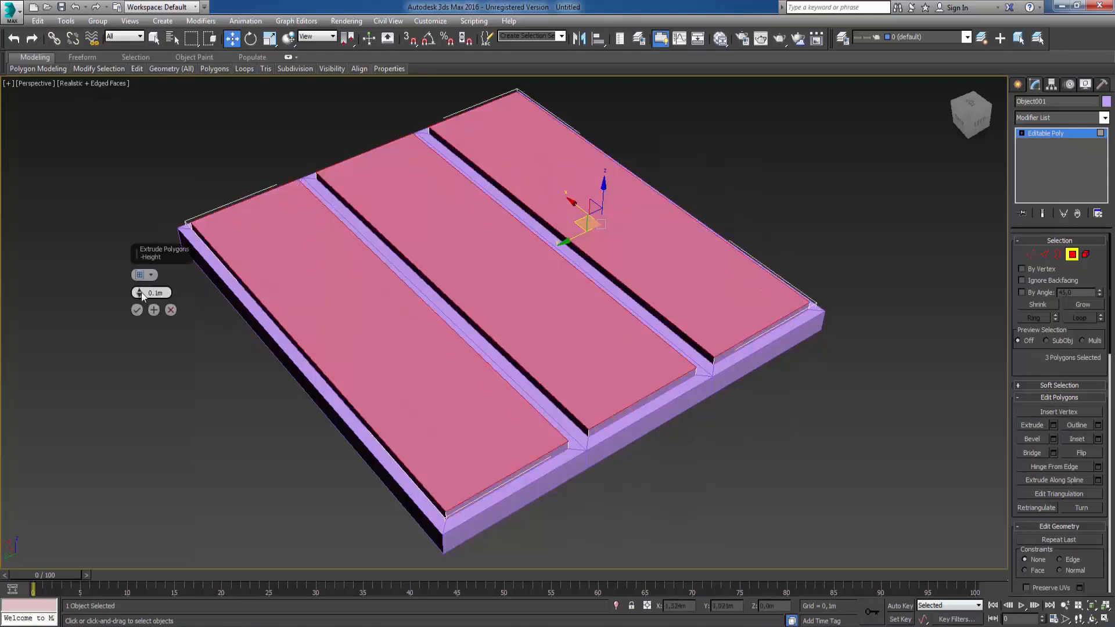
{"action": "left_click_drag", "start_coordinate": [139, 291], "coordinate": [148, 336]}
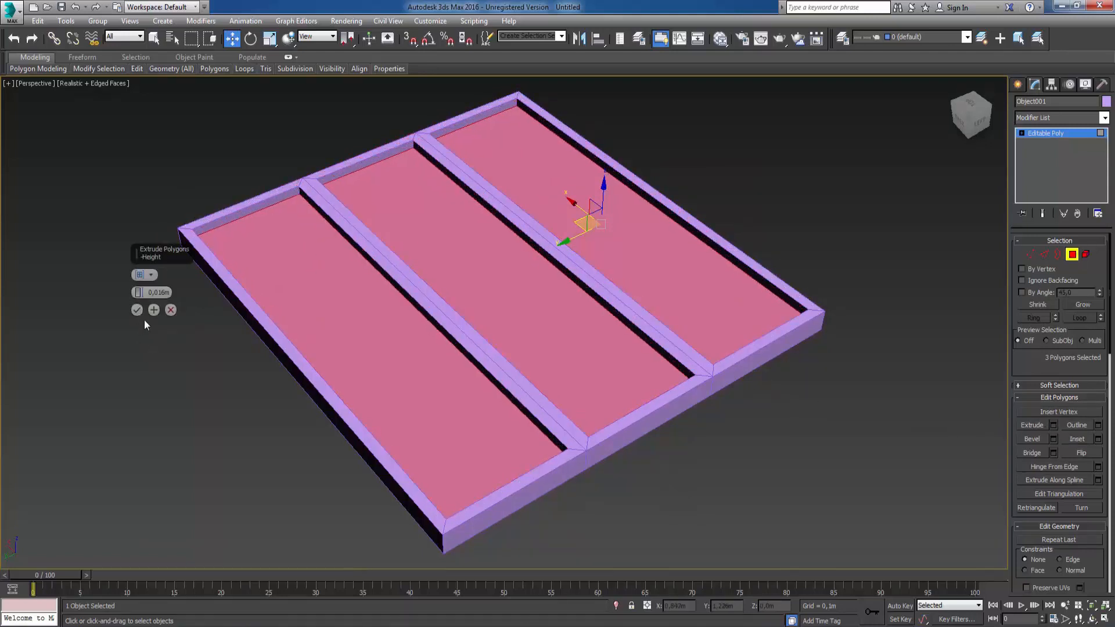
{"action": "left_click_drag", "start_coordinate": [140, 293], "coordinate": [140, 287]}
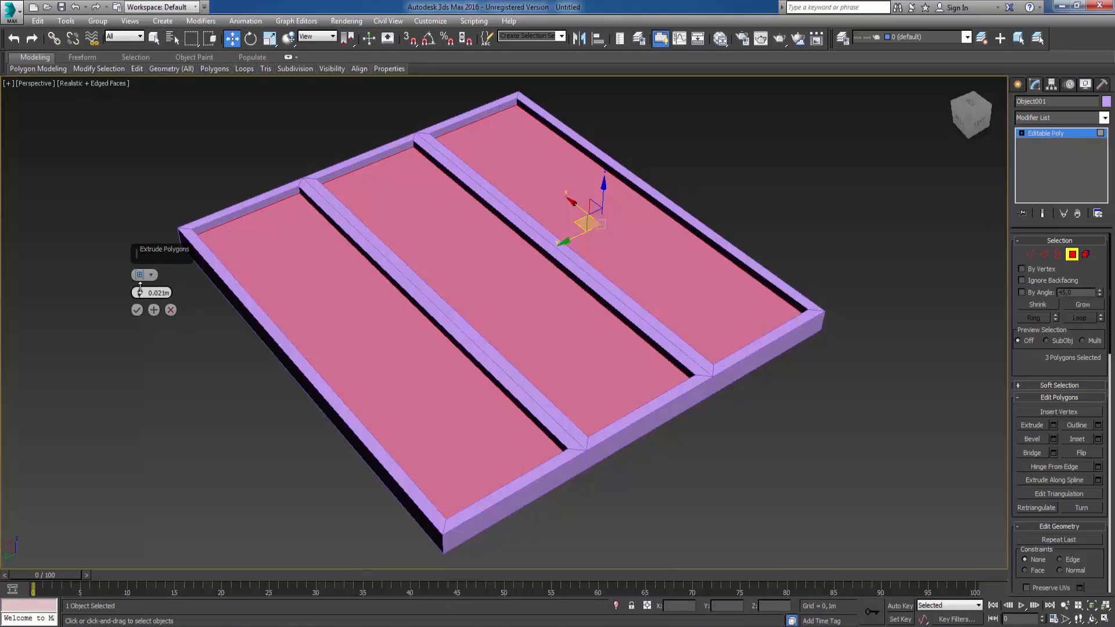
{"action": "left_click", "coordinate": [139, 321]}
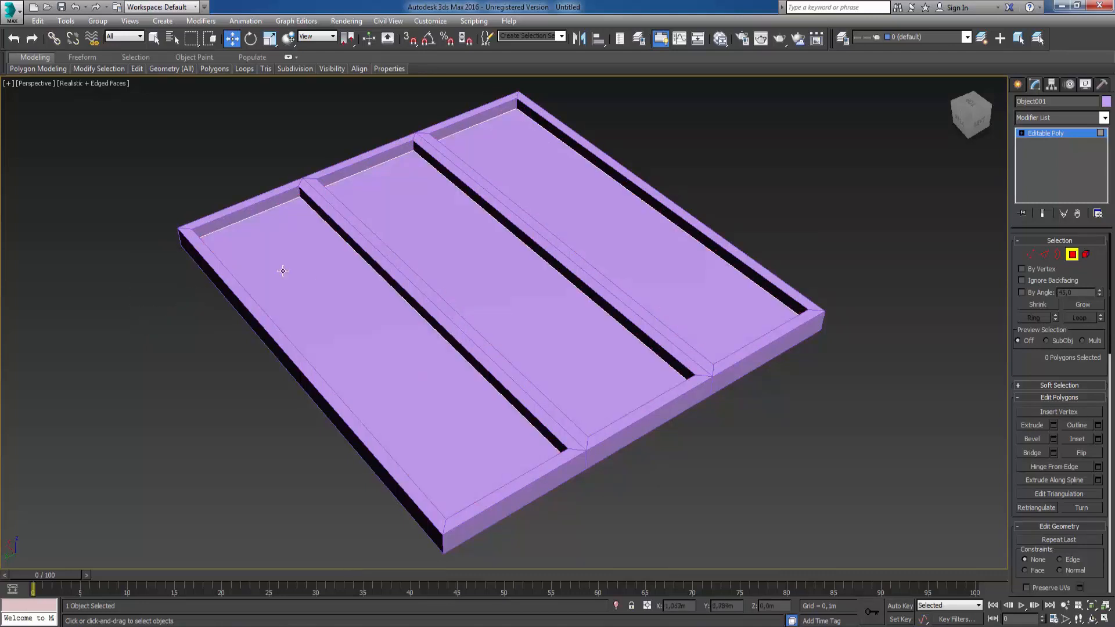
{"action": "key", "text": "ctrl+z"}
Compare wireframe and shaded display of the model, with and without shading of the selected panel polygons.
{"action": "key", "text": "F3"}
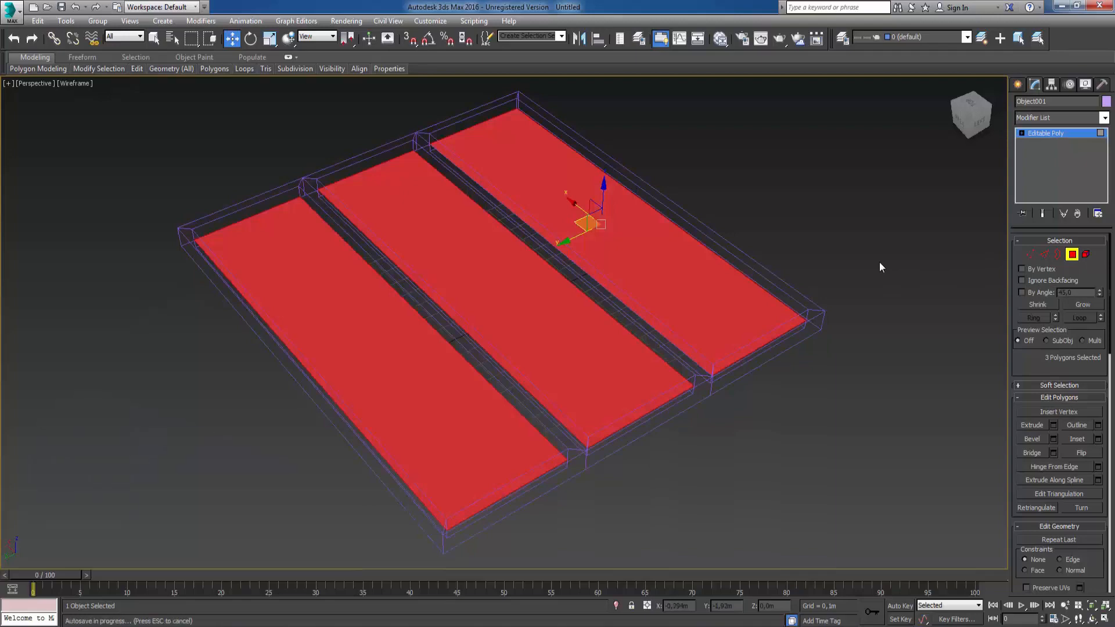
{"action": "key", "text": "F2"}
{"action": "key", "text": "F2"}
{"action": "key", "text": "F2"}
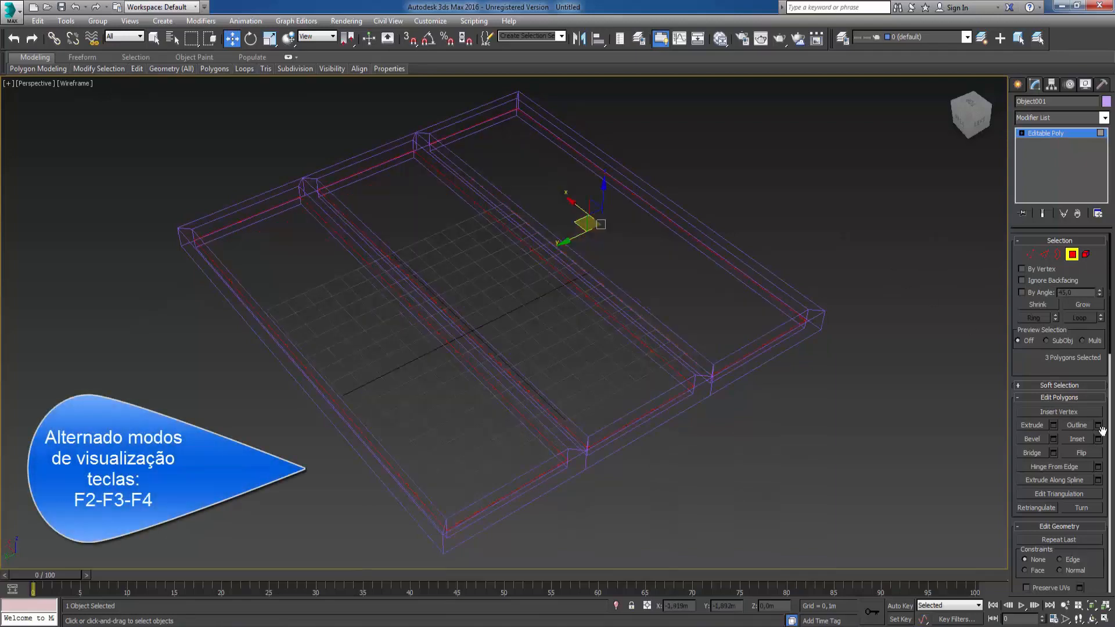
{"action": "key", "text": "F2"}
{"action": "key", "text": "F3"}
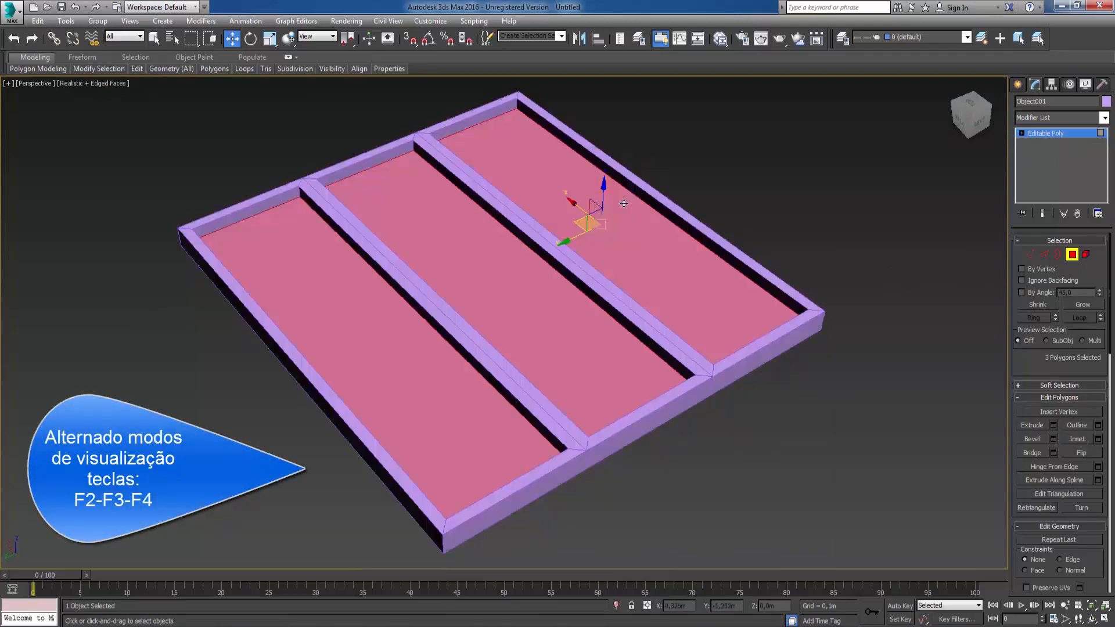
{"action": "key", "text": "F3"}
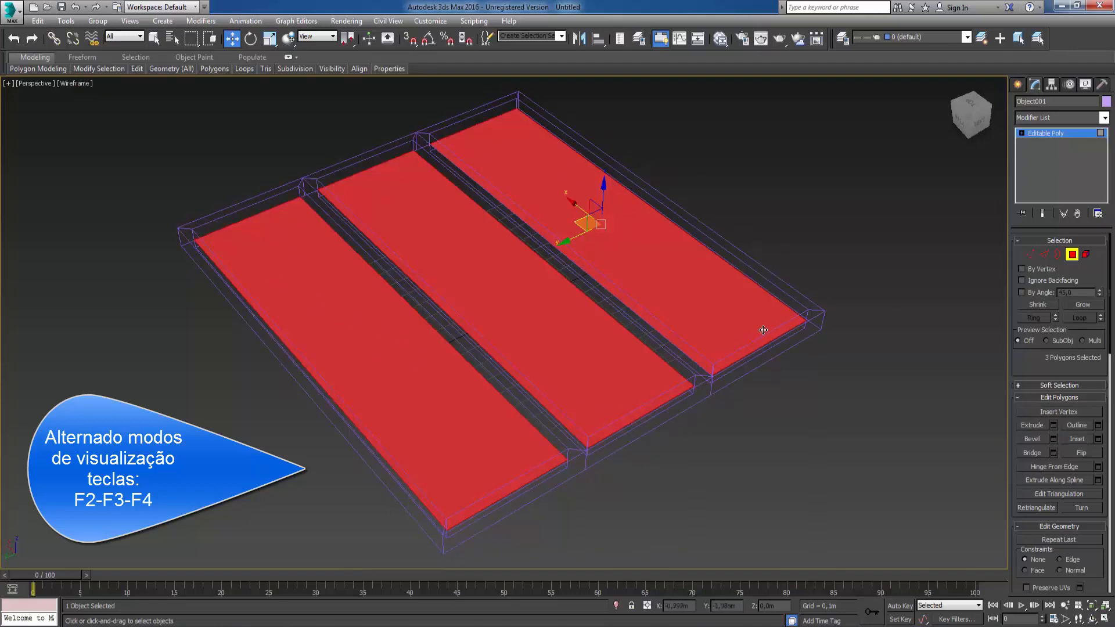
{"action": "key", "text": "F3"}
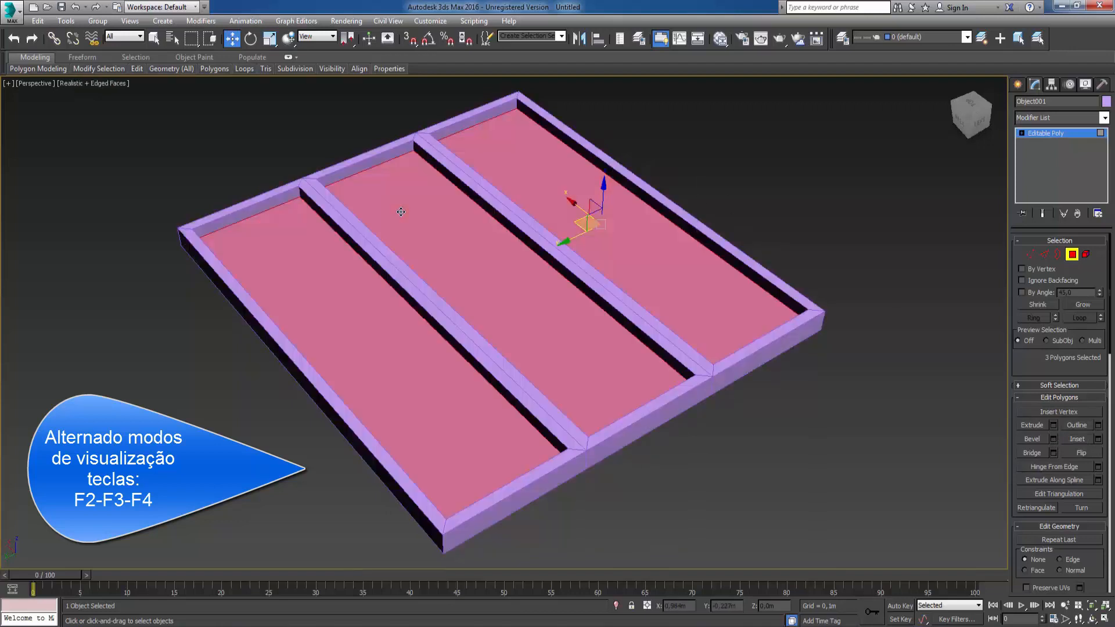
{"action": "key", "text": "F2"}
{"action": "key", "text": "F2"}
{"action": "key", "text": "F3"}
{"action": "key", "text": "F2"}
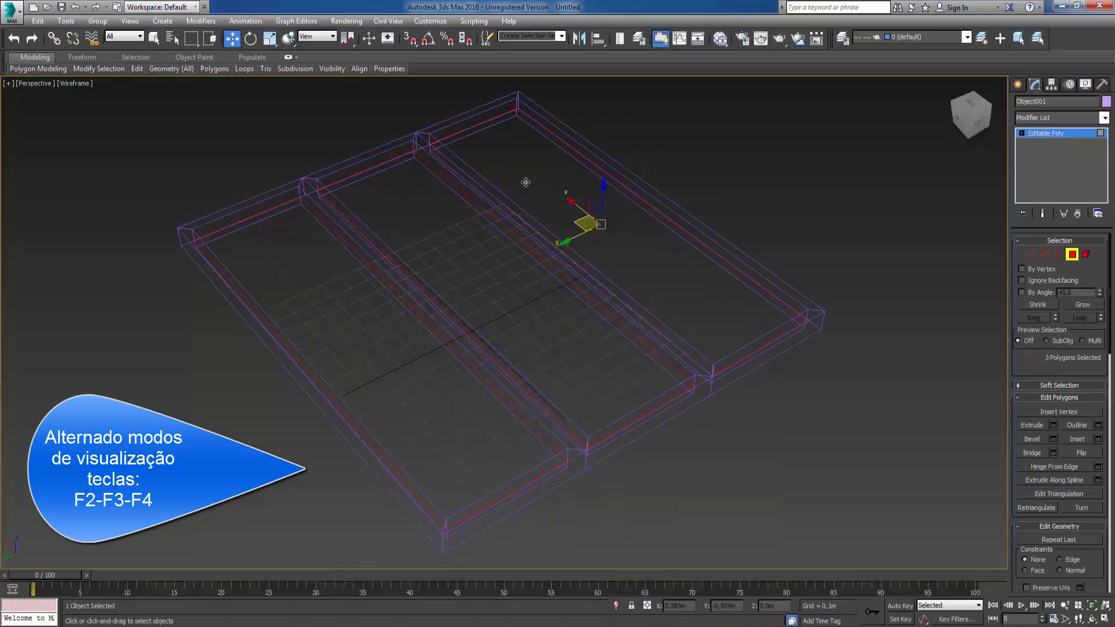
{"action": "key", "text": "F2"}
{"action": "key", "text": "F2"}
{"action": "key", "text": "F2"}
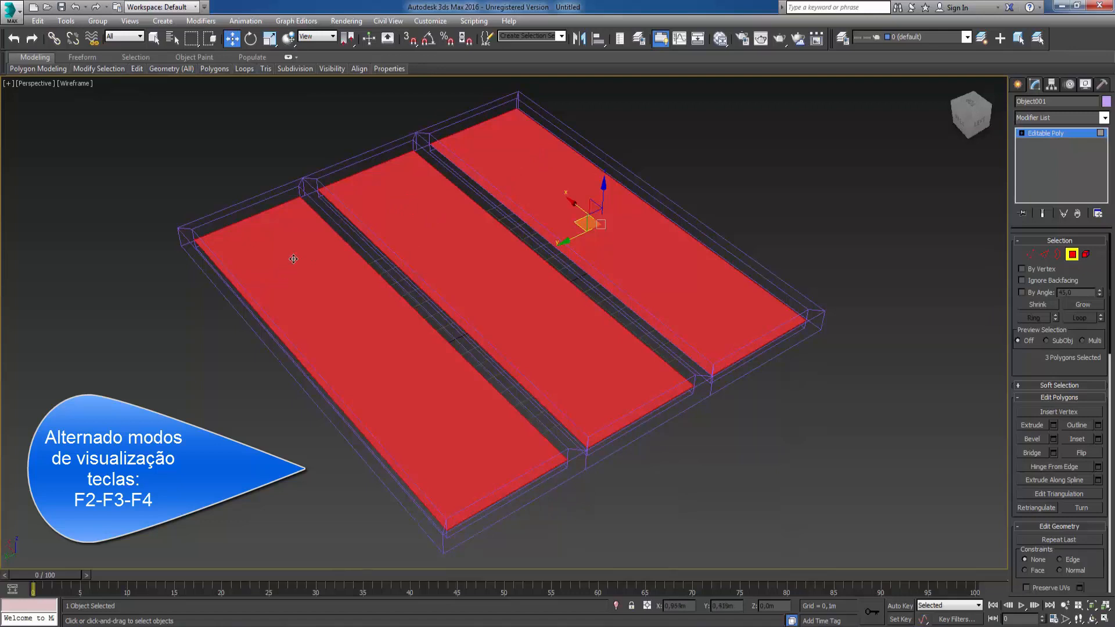
{"action": "key", "text": "F2"}
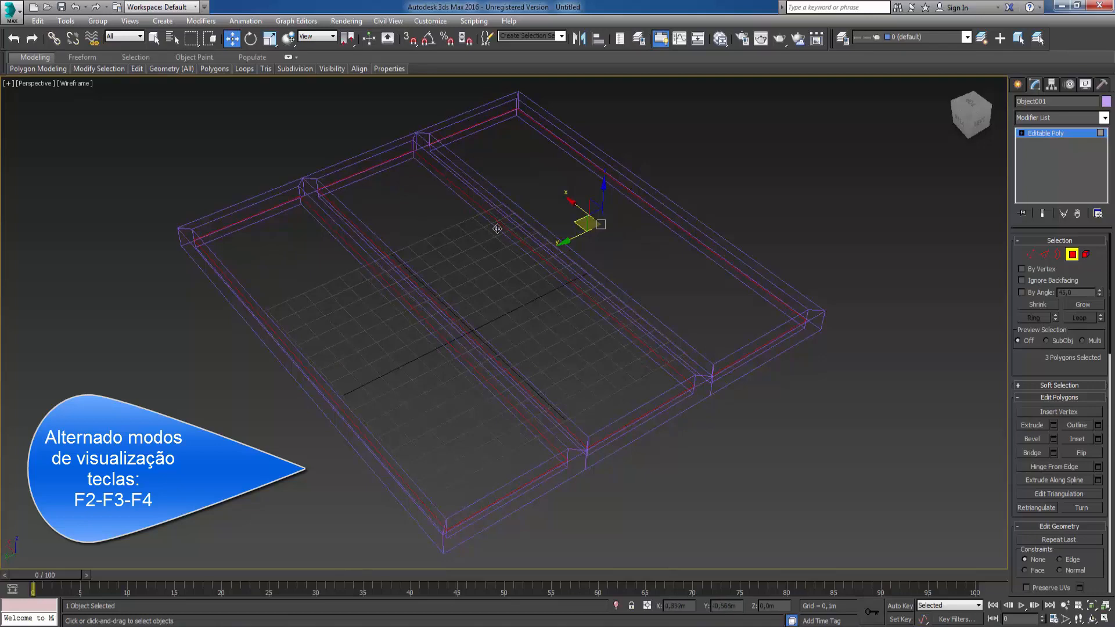
{"action": "key", "text": "F2"}
{"action": "key", "text": "F2"}
{"action": "key", "text": "F2"}
{"action": "key", "text": "F2"}
{"action": "key", "text": "F2"}
{"action": "key", "text": "F2"}
{"action": "key", "text": "F2"}
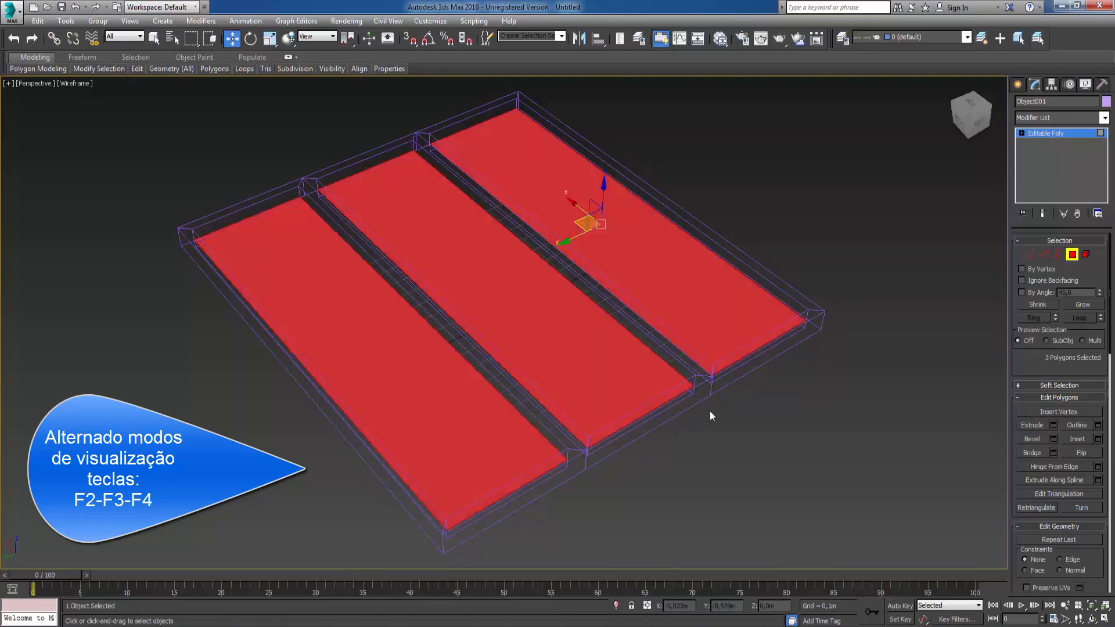
{"action": "key", "text": "F3"}
{"action": "key", "text": "F3"}
{"action": "key", "text": "F3"}
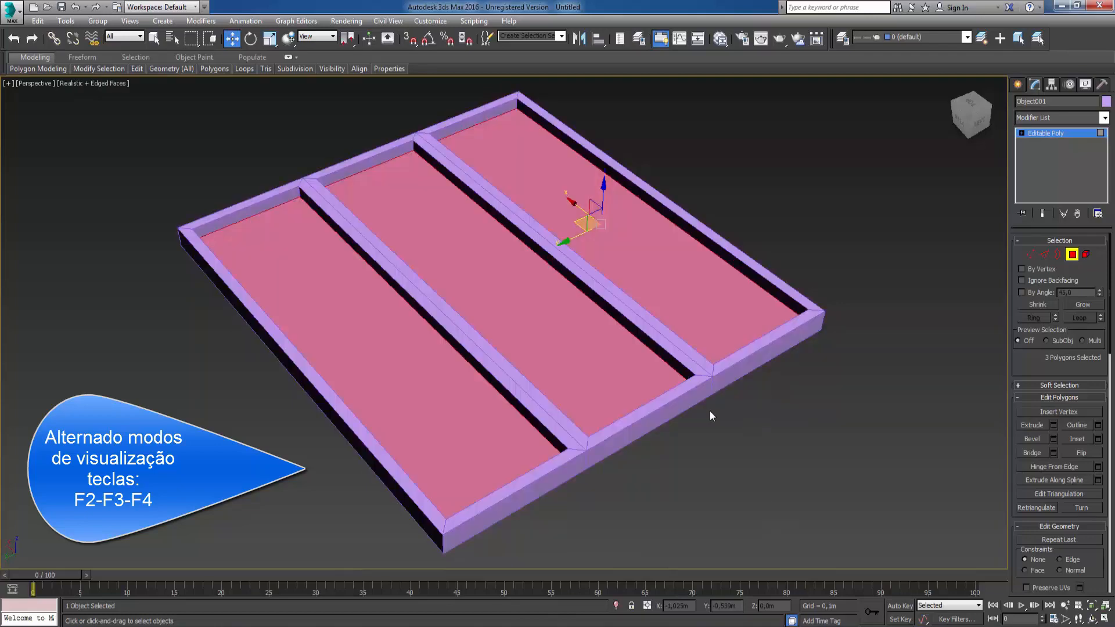
{"action": "key", "text": "F3"}
{"action": "key", "text": "F3"}
{"action": "key", "text": "F2"}
{"action": "key", "text": "F3"}
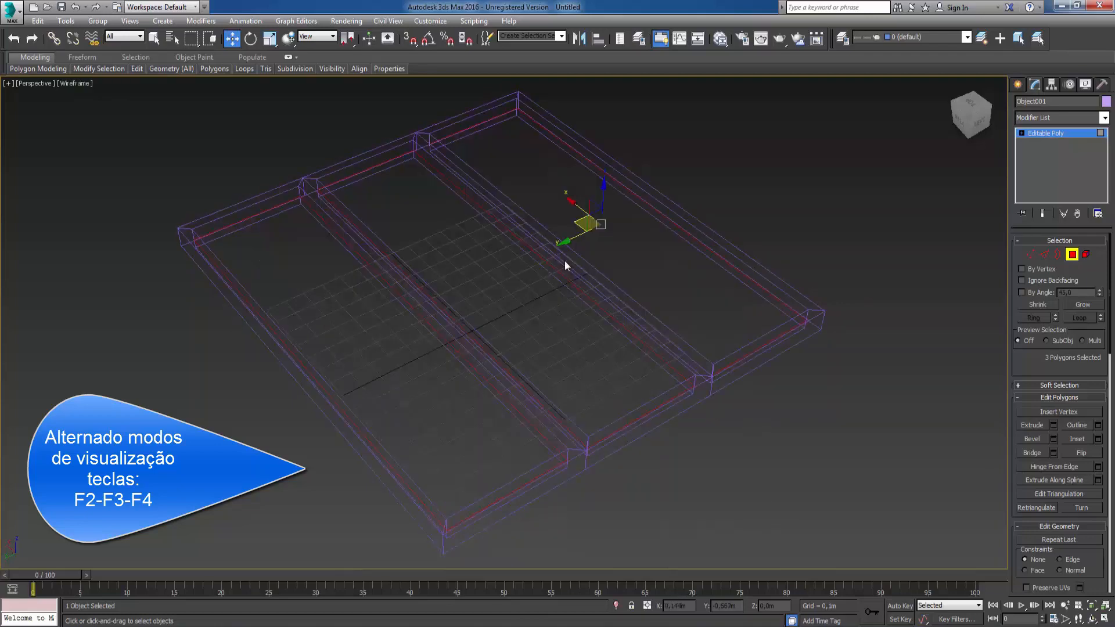
Extrude the three panel polygons by 0.021 m in wireframe display without face shading and leave the Polygon sub-object level.
{"action": "middle_click_drag", "start_coordinate": [583, 240], "coordinate": [614, 348]}
{"action": "scroll", "coordinate": [574, 230], "scroll_direction": "up", "scroll_amount": 5}
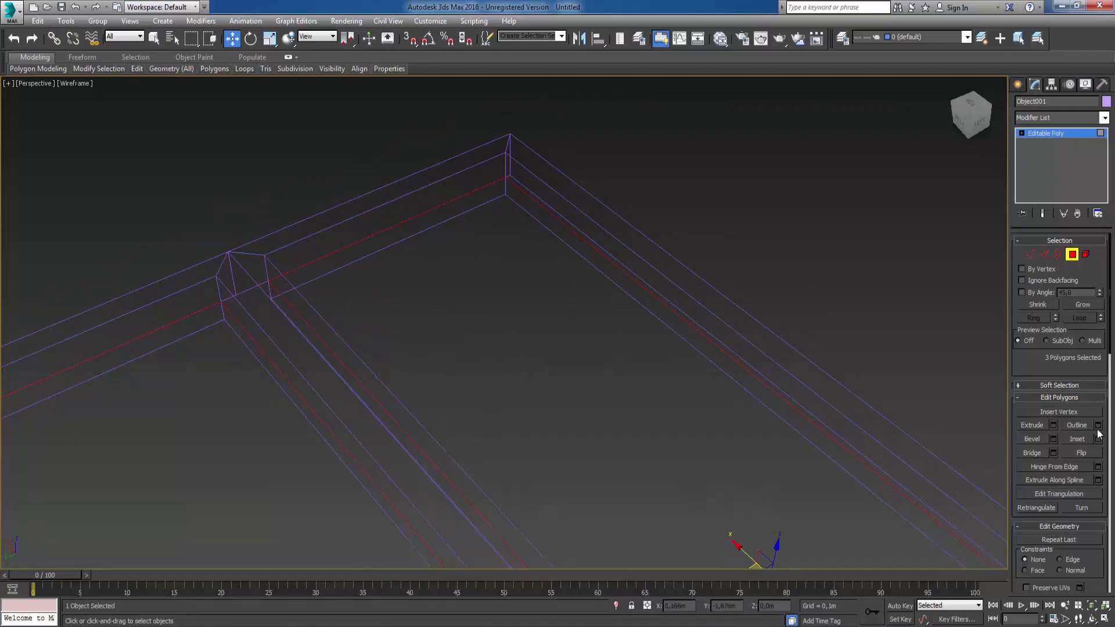
{"action": "key", "text": "F2"}
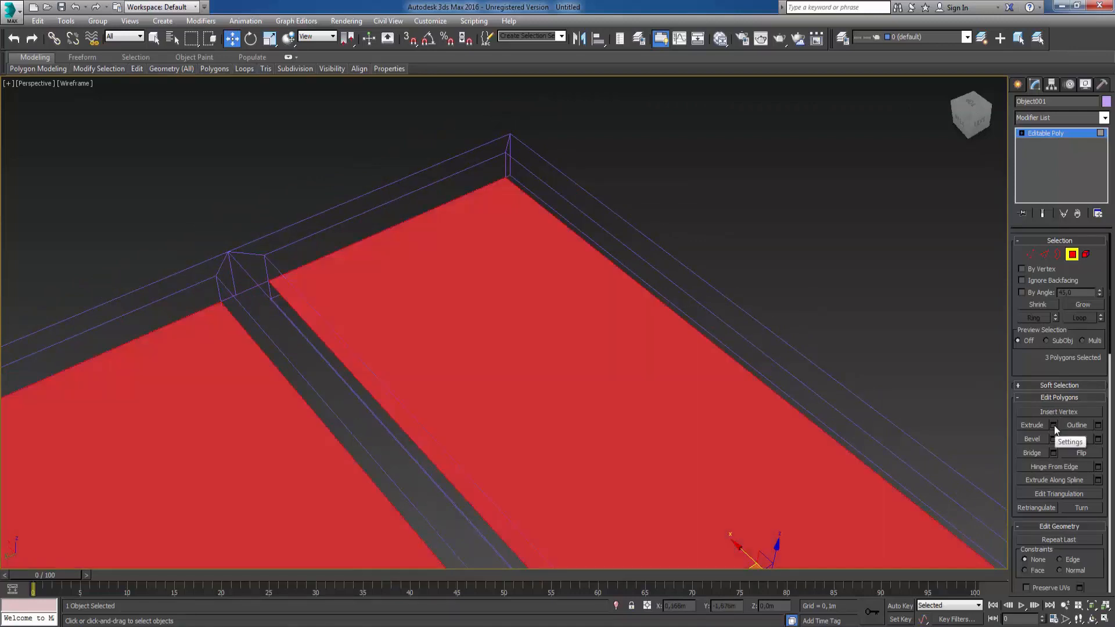
{"action": "key", "text": "F2"}
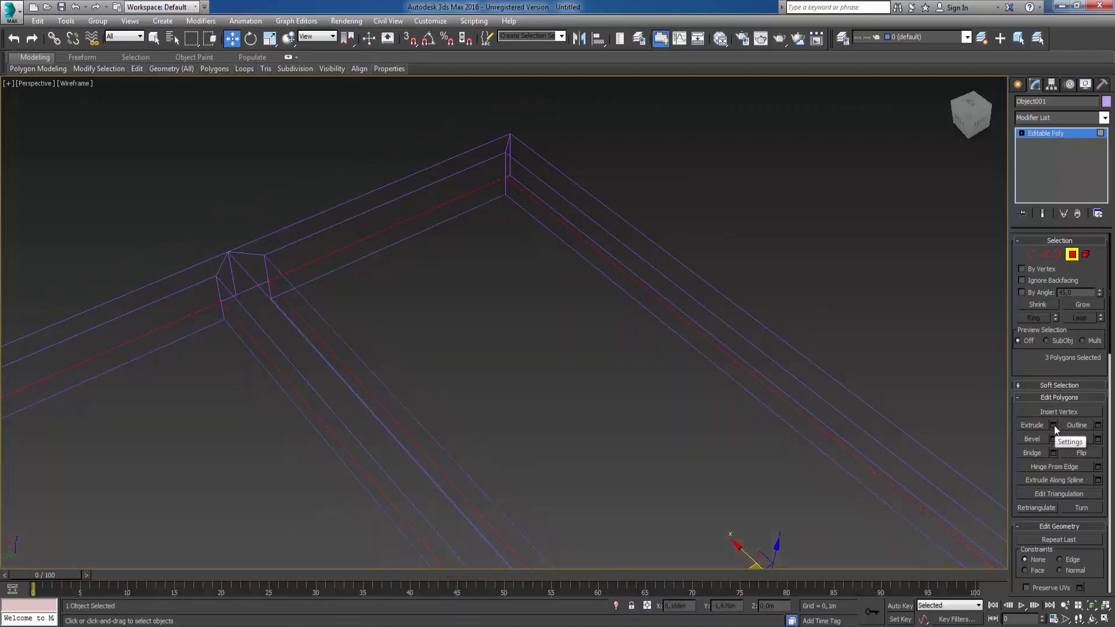
{"action": "left_click", "coordinate": [1055, 425]}
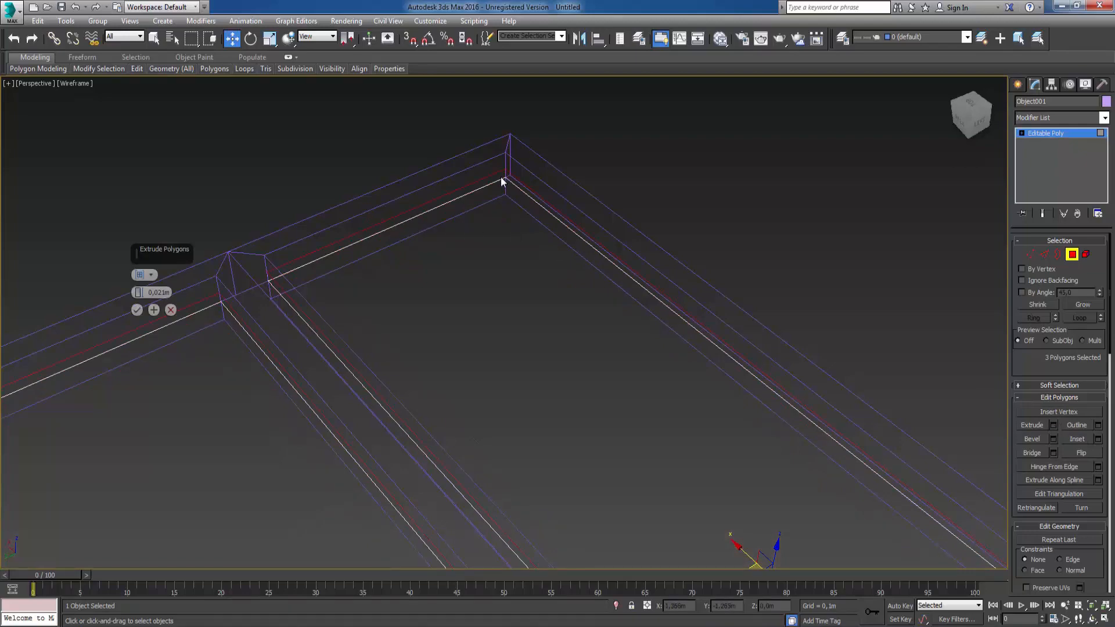
{"action": "left_click", "coordinate": [137, 311]}
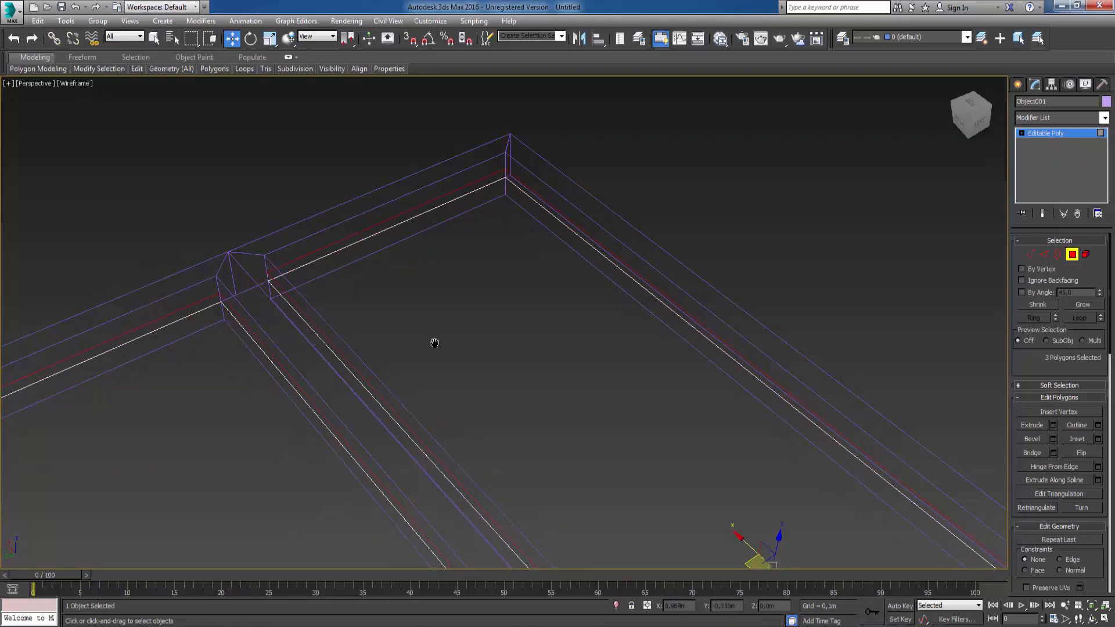
{"action": "mouse_move", "coordinate": [433, 346]}
{"action": "middle_mouse_down", "text": "alt"}
{"action": "mouse_move", "coordinate": [495, 281]}
{"action": "mouse_move", "coordinate": [513, 337]}
{"action": "mouse_move", "coordinate": [526, 244]}
{"action": "middle_mouse_up", "text": "alt"}
{"action": "key", "text": "4"}
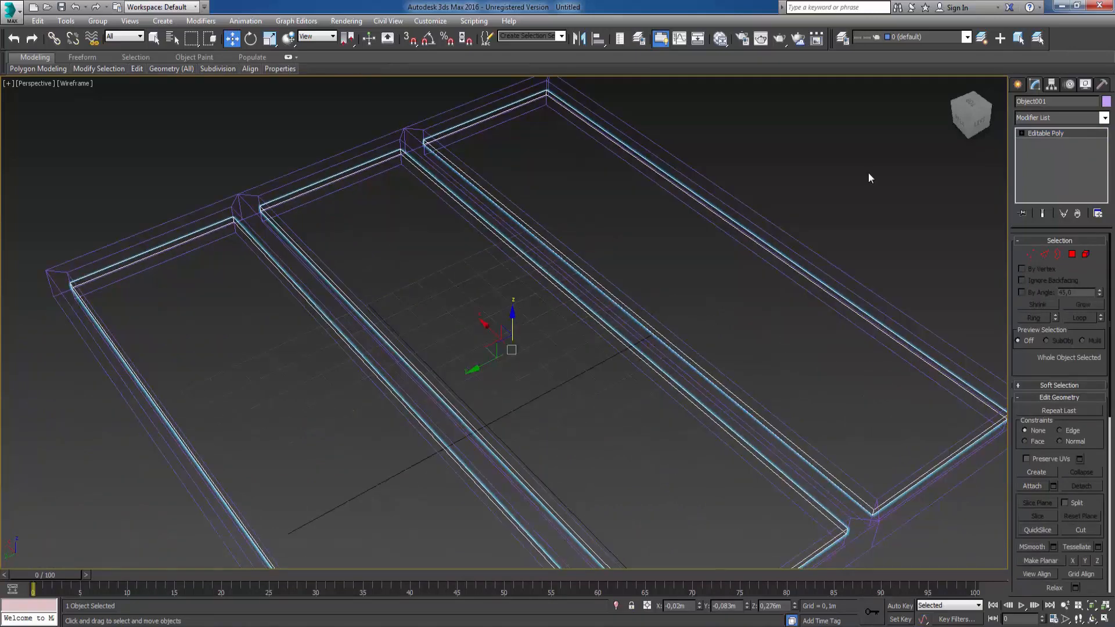
Return the viewport to shaded display with edged faces and reselect the extruded panels.
{"action": "left_click", "coordinate": [869, 175]}
{"action": "key", "text": "F3"}
{"action": "middle_click_drag", "start_coordinate": [829, 316], "coordinate": [767, 261]}
{"action": "scroll", "coordinate": [767, 261], "scroll_direction": "down", "scroll_amount": 3}
{"action": "left_click", "coordinate": [688, 239]}
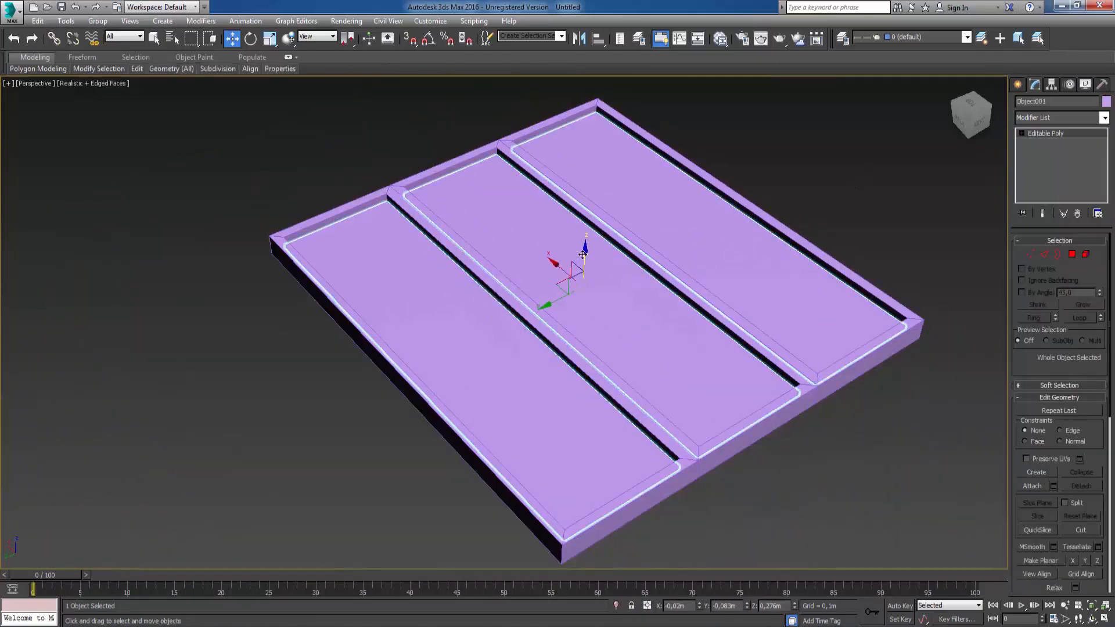
Lift the extruded panels along Z clear of the frame and lower them back inside it at a Z of 0.279 m.
{"action": "left_click_drag", "start_coordinate": [583, 254], "coordinate": [583, 212]}
{"action": "scroll", "coordinate": [542, 332], "scroll_direction": "up", "scroll_amount": 3}
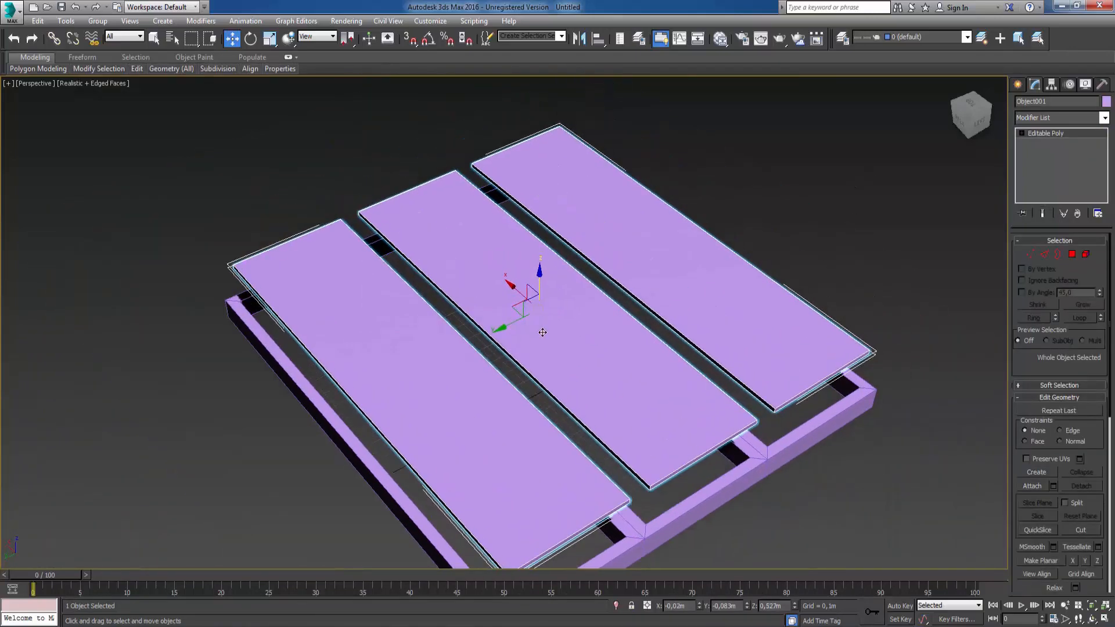
{"action": "middle_click_drag", "start_coordinate": [542, 333], "coordinate": [554, 278], "text": "alt"}
{"action": "middle_click_drag", "start_coordinate": [544, 296], "coordinate": [862, 261], "text": "alt"}
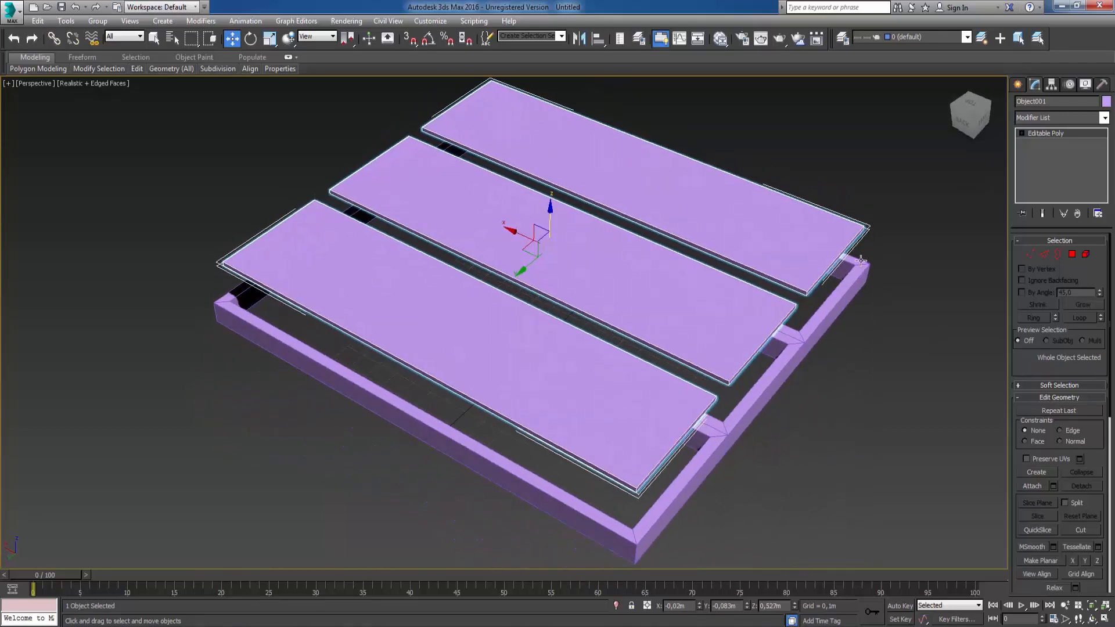
{"action": "left_click", "coordinate": [880, 269]}
{"action": "left_click", "coordinate": [862, 272]}
{"action": "left_click_drag", "start_coordinate": [861, 272], "coordinate": [821, 202]}
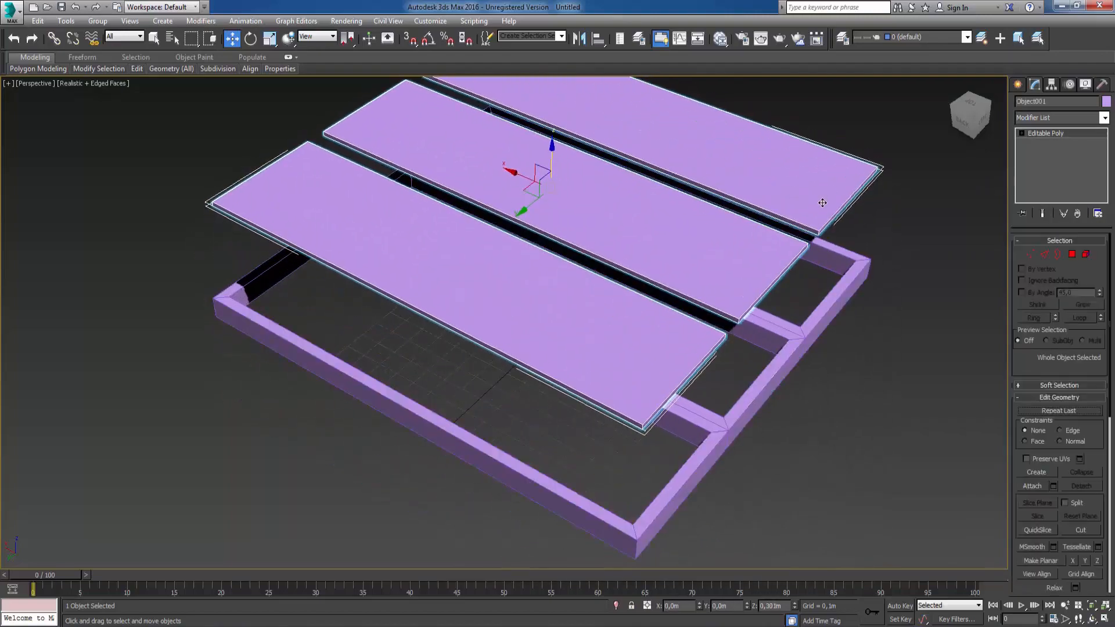
{"action": "left_click", "coordinate": [819, 291]}
{"action": "left_click_drag", "start_coordinate": [819, 291], "coordinate": [811, 236]}
Create a new standard plane about 1.87 m long and 2.45 m wide in the empty area beside the framed model.
{"action": "middle_click_drag", "start_coordinate": [811, 237], "coordinate": [473, 296], "text": "alt"}
{"action": "middle_click_drag", "start_coordinate": [474, 296], "coordinate": [488, 331], "text": "alt"}
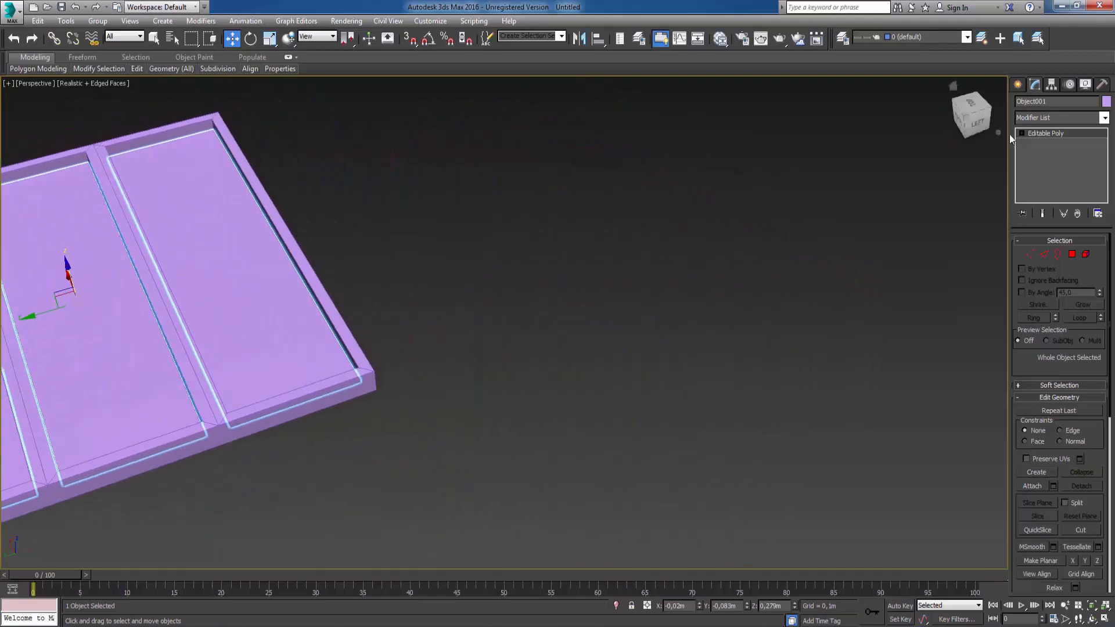
{"action": "left_click", "coordinate": [1020, 85]}
{"action": "left_click", "coordinate": [1084, 212]}
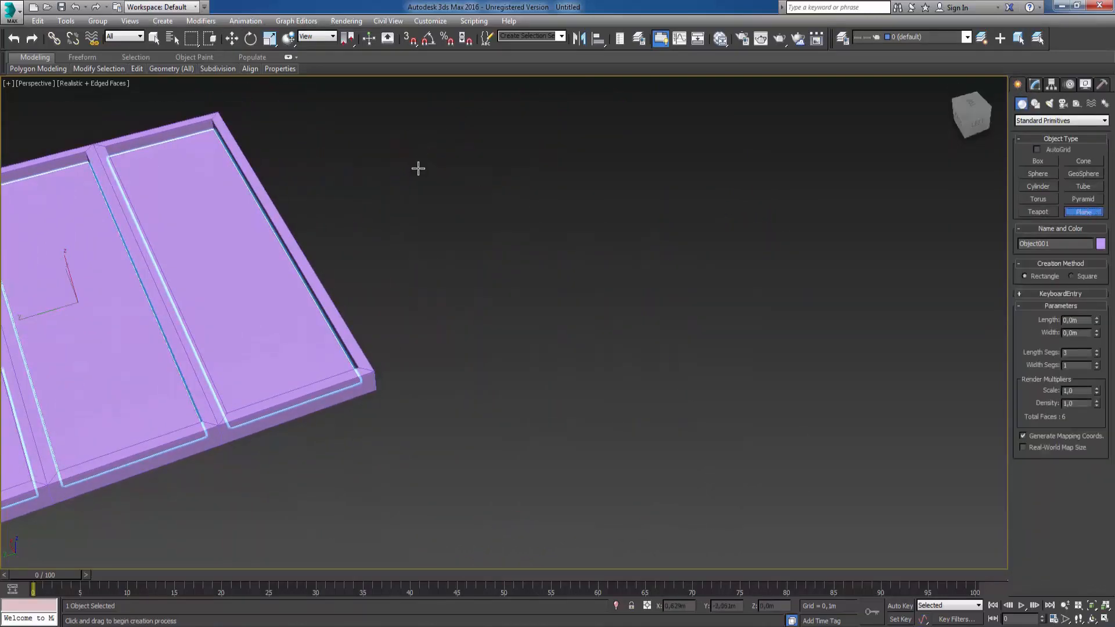
{"action": "left_click_drag", "start_coordinate": [429, 166], "coordinate": [986, 330]}
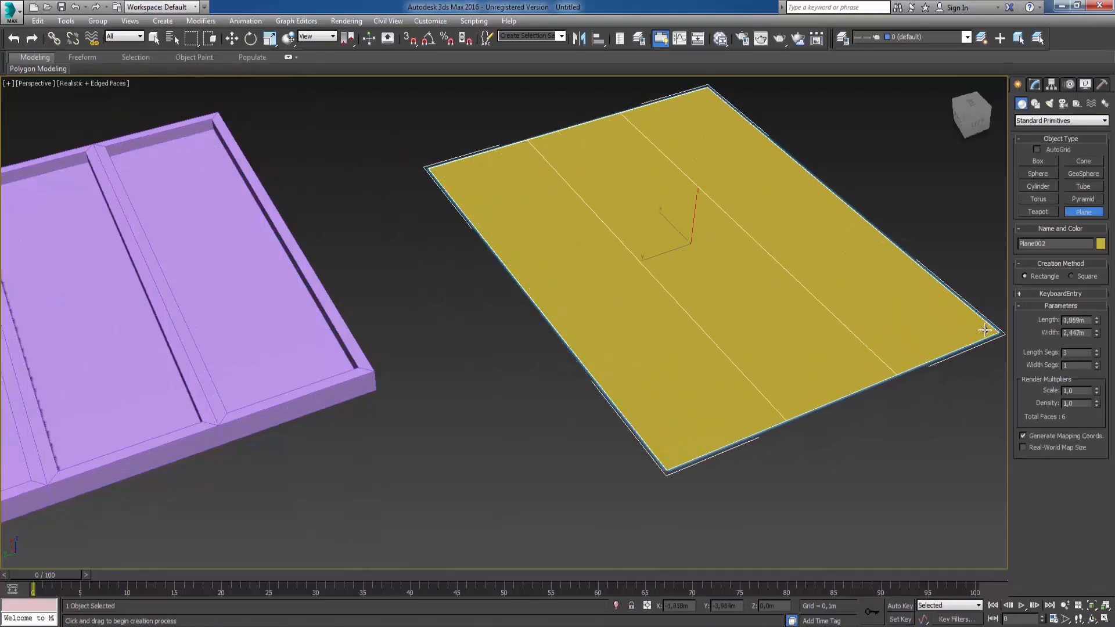
Set the new plane's length to 2 m and its width to 2.2 m.
{"action": "key", "text": "1"}
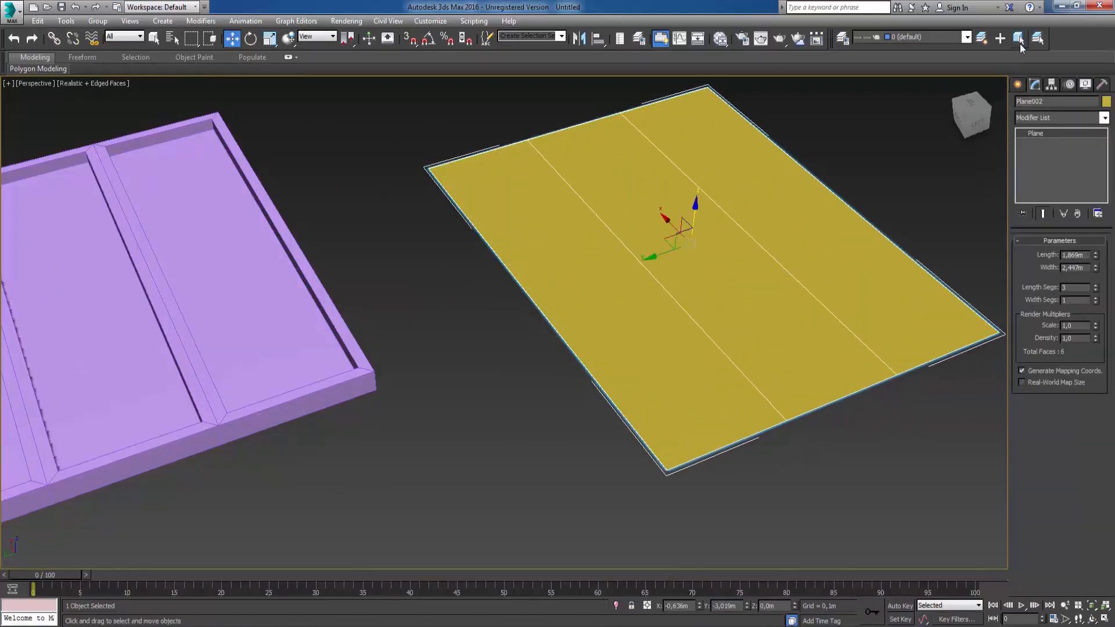
{"action": "left_click_drag", "start_coordinate": [1095, 256], "coordinate": [1095, 245]}
{"action": "type", "text": "2"}
{"action": "key", "text": "Tab"}
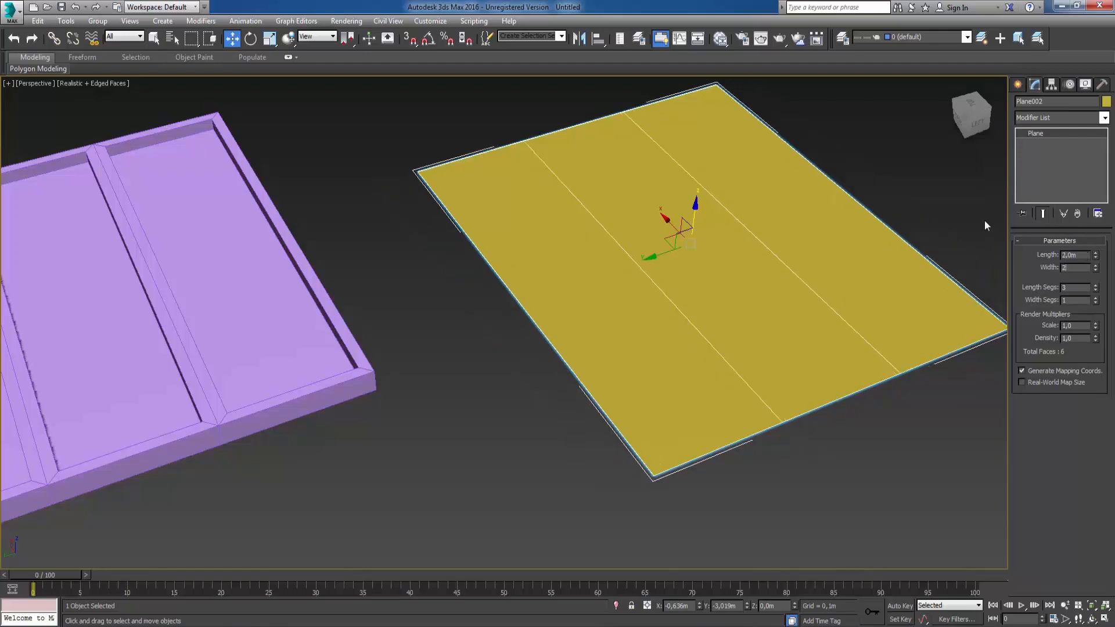
{"action": "type", "text": "2,2"}
{"action": "key", "text": "Return"}
Convert the new plane to an Editable Poly.
{"action": "middle_click_drag", "start_coordinate": [801, 321], "coordinate": [610, 395]}
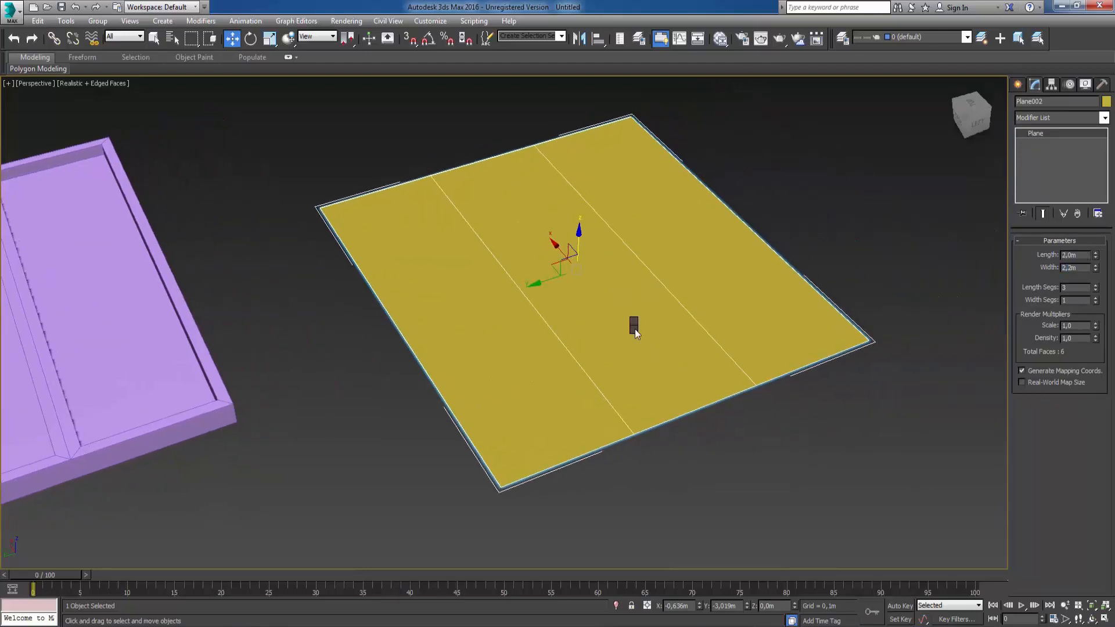
{"action": "right_click", "coordinate": [635, 329]}
{"action": "mouse_move", "coordinate": [671, 448]}
{"action": "left_click", "coordinate": [779, 457]}
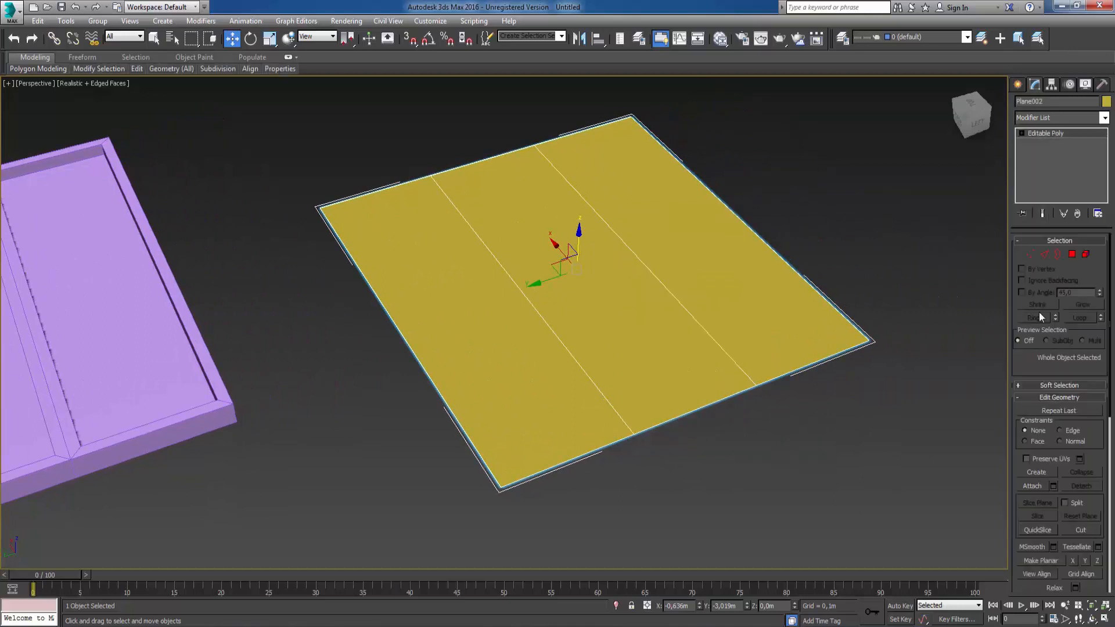
Select the three polygons of the new plane and inset them as a group by 0.079 m.
{"action": "left_click", "coordinate": [1073, 256]}
{"action": "left_click", "coordinate": [722, 262]}
{"action": "left_click", "coordinate": [528, 297], "text": "ctrl"}
{"action": "left_click", "coordinate": [456, 321], "text": "ctrl"}
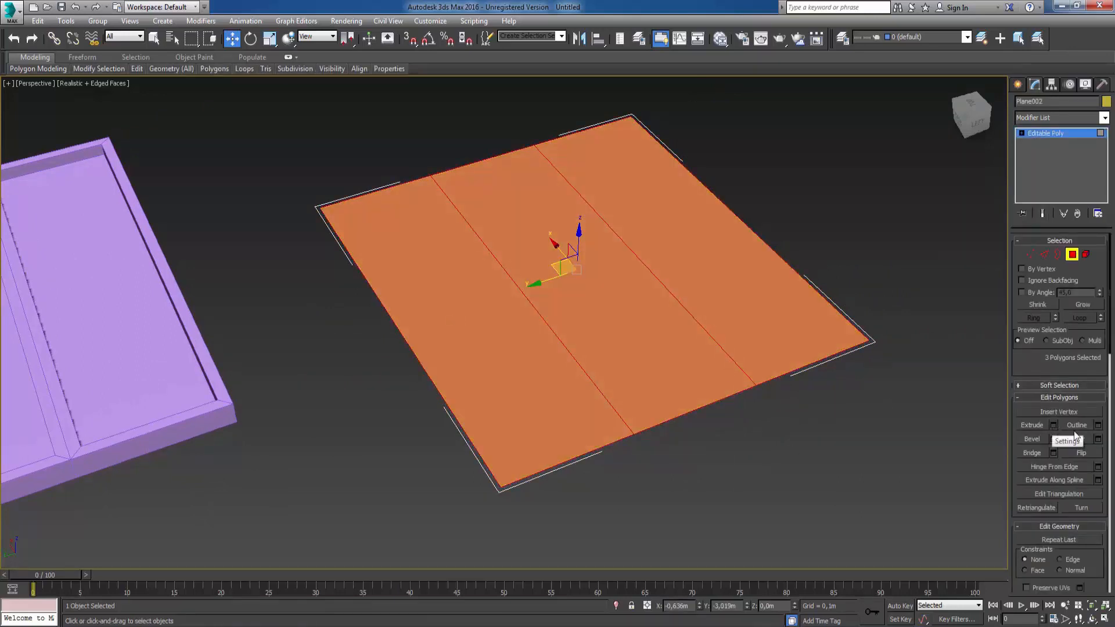
{"action": "left_click", "coordinate": [1098, 440]}
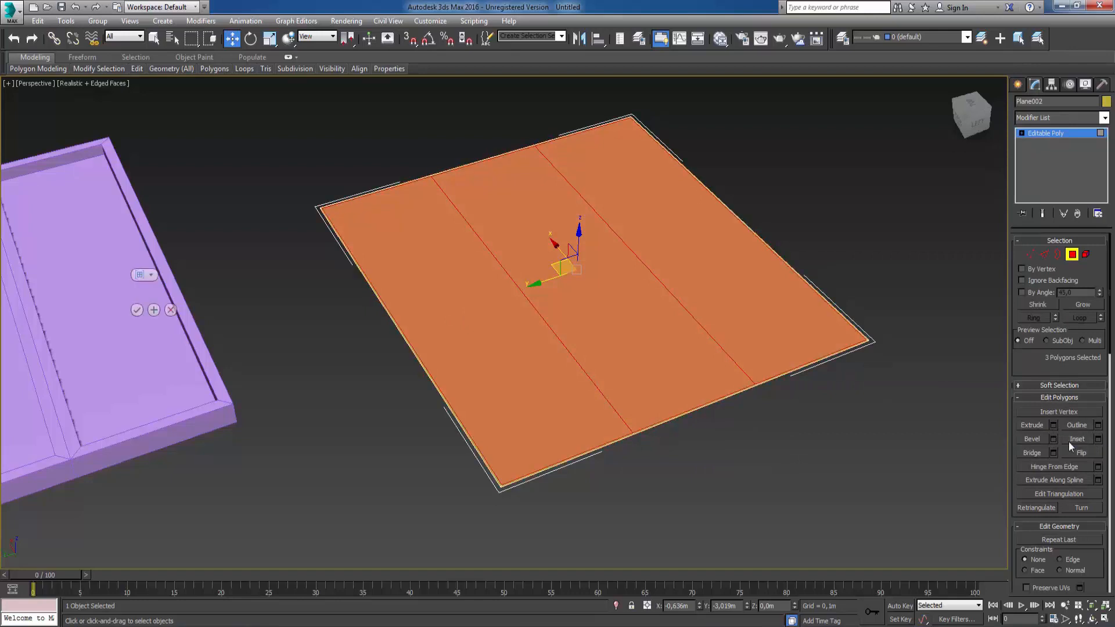
{"action": "left_click_drag", "start_coordinate": [140, 293], "coordinate": [135, 247]}
{"action": "left_click", "coordinate": [139, 280]}
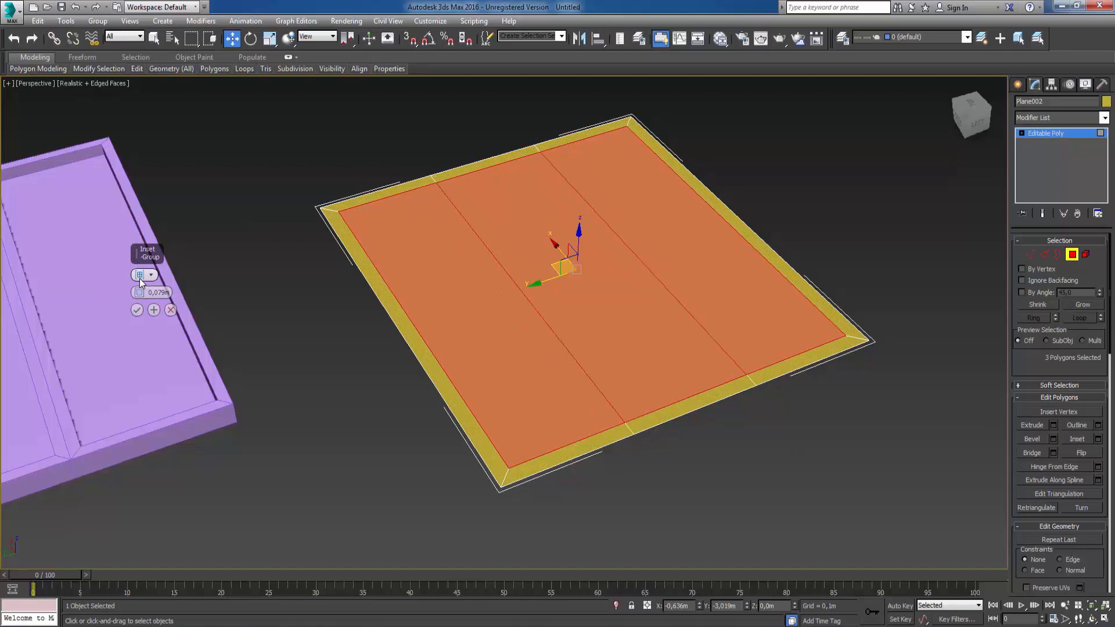
{"action": "left_click", "coordinate": [139, 276]}
{"action": "left_click", "coordinate": [140, 276]}
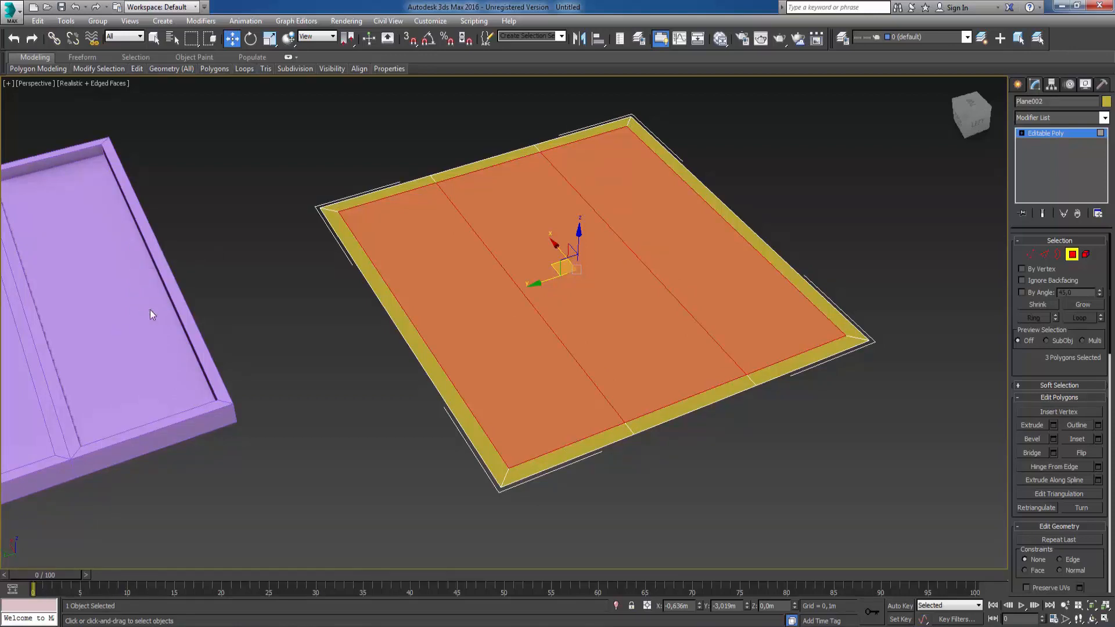
Detach the three inset polygons from the outer border as a separate object and select that object.
{"action": "scroll", "coordinate": [1094, 552], "scroll_direction": "down", "scroll_amount": 4}
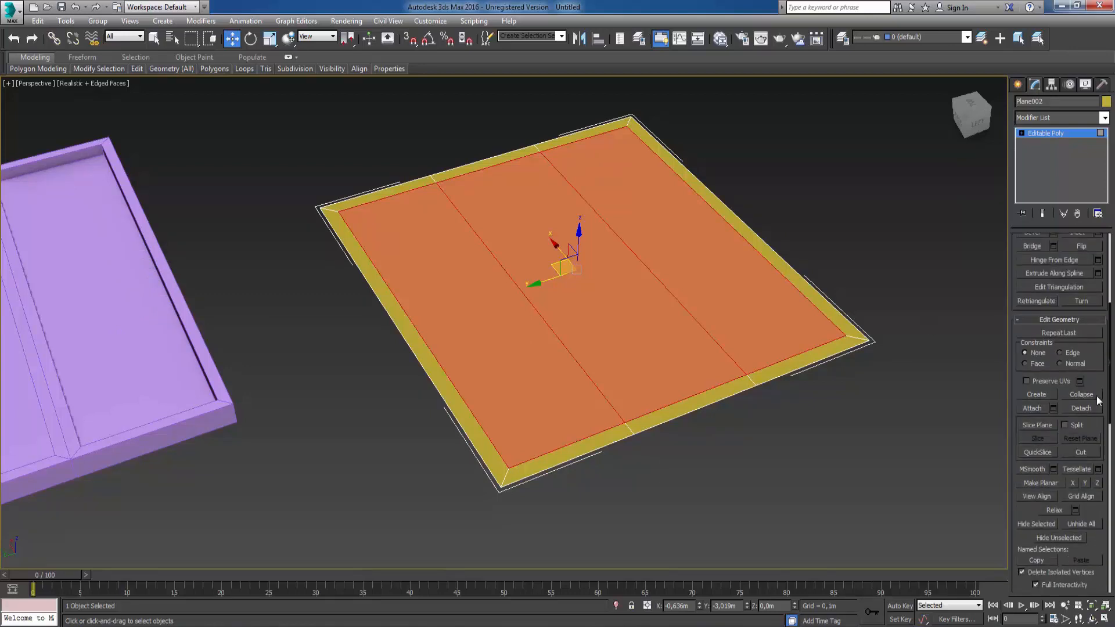
{"action": "left_click", "coordinate": [1082, 408]}
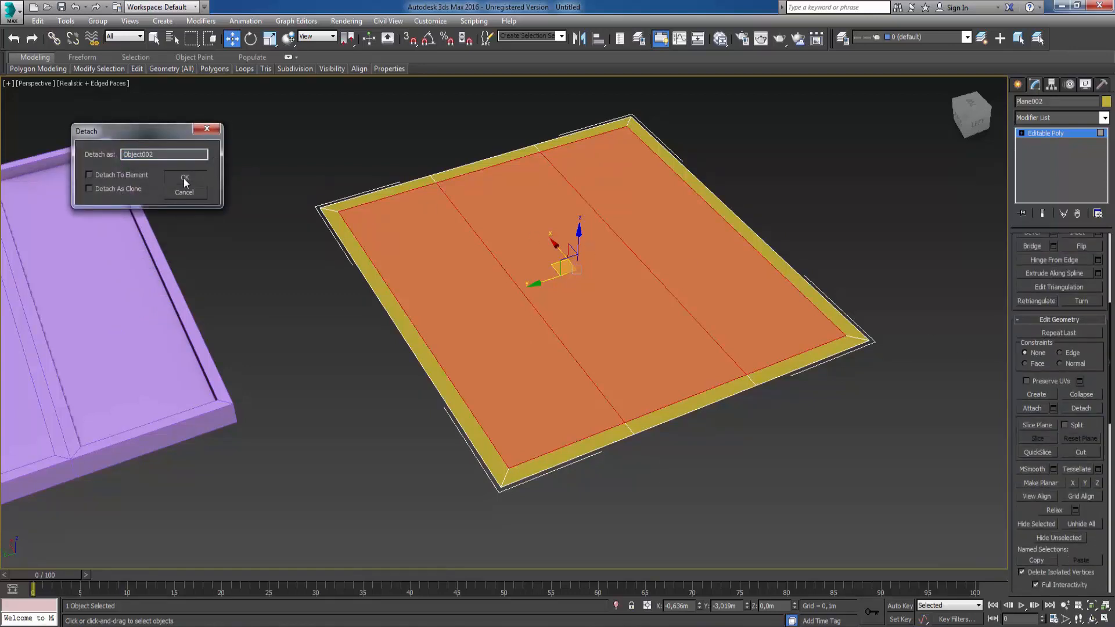
{"action": "left_click", "coordinate": [185, 180]}
{"action": "left_click", "coordinate": [431, 264]}
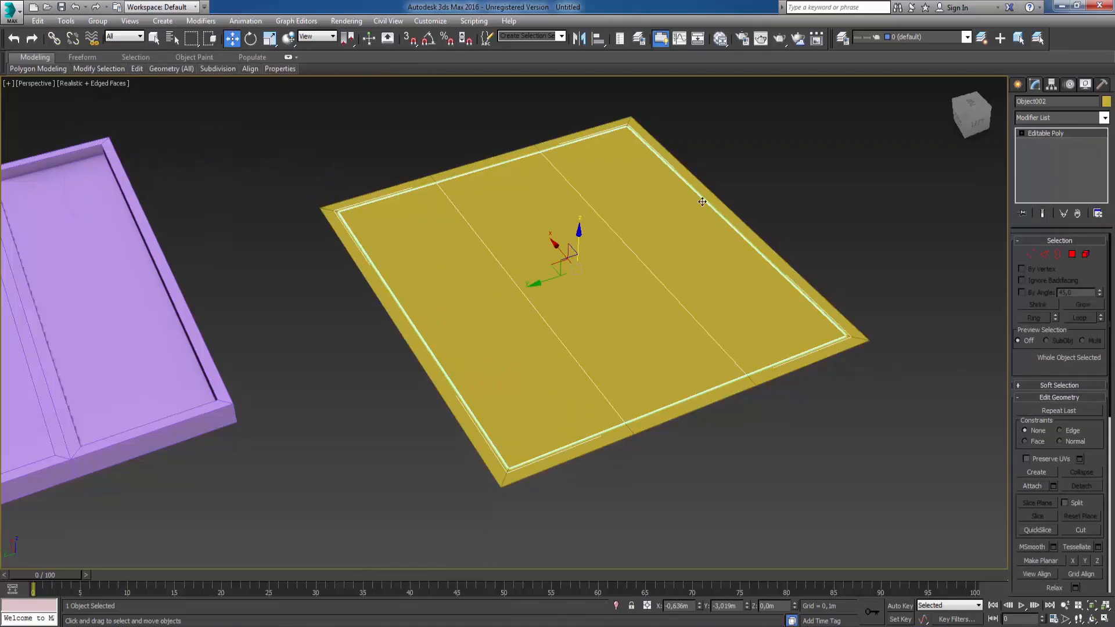
Inset the detached object's three polygons By Polygon with an amount of 0.079 m.
{"action": "left_click", "coordinate": [1073, 255]}
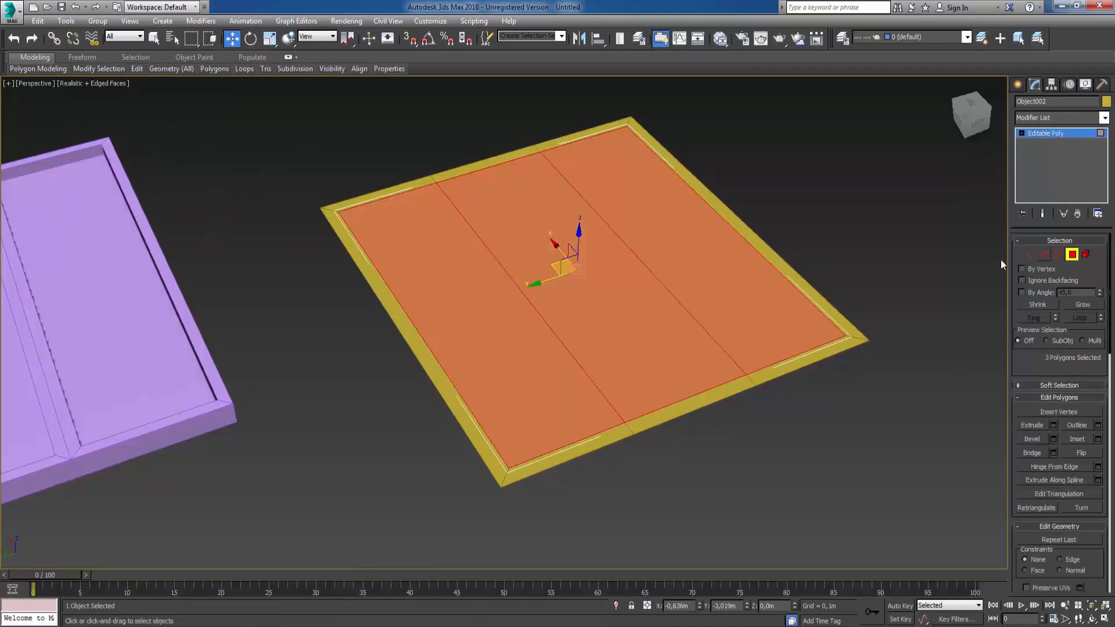
{"action": "left_click", "coordinate": [1098, 440]}
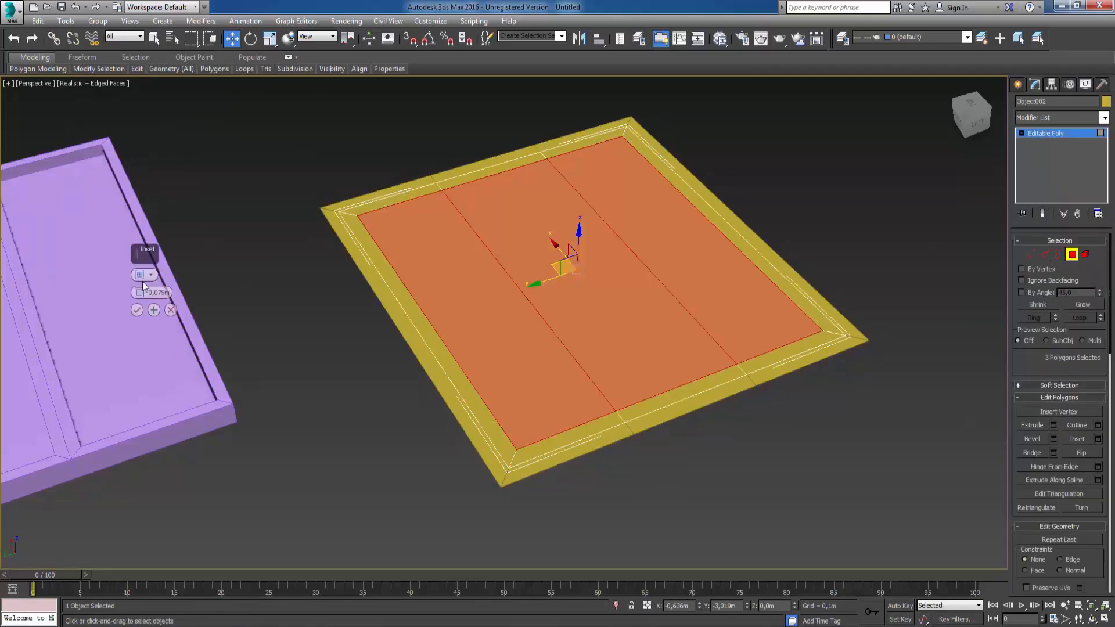
{"action": "left_click", "coordinate": [141, 275]}
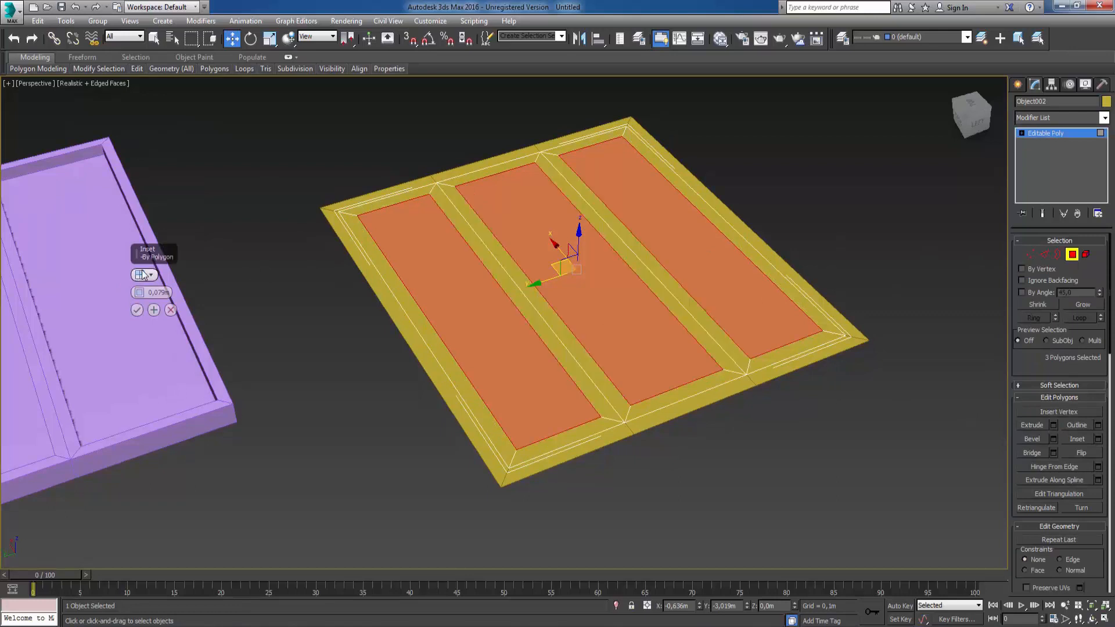
{"action": "left_click", "coordinate": [139, 310]}
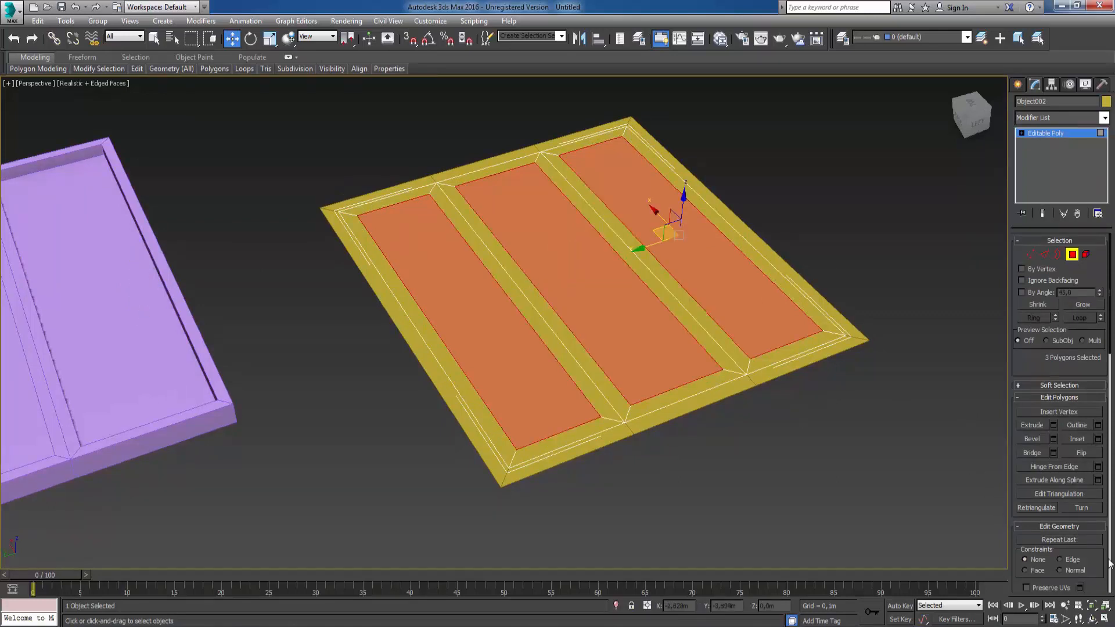
Detach the three inner panel polygons as their own object and leave polygon editing.
{"action": "scroll", "coordinate": [1111, 564], "scroll_direction": "down", "scroll_amount": 5}
{"action": "left_click", "coordinate": [1082, 493]}
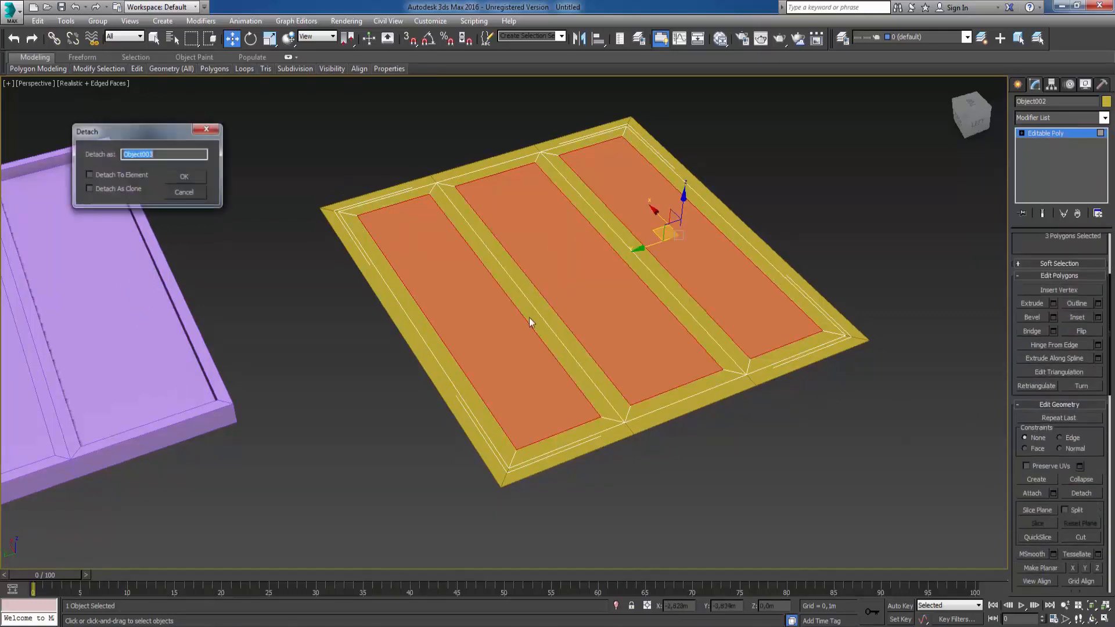
{"action": "left_click", "coordinate": [192, 178]}
{"action": "key", "text": "4"}
Try lifting the yellow outer border and the purple frame off their panels, reverting each move.
{"action": "left_click", "coordinate": [274, 166]}
{"action": "left_click_drag", "start_coordinate": [328, 206], "coordinate": [332, 172]}
{"action": "right_click", "coordinate": [331, 172]}
{"action": "middle_click_drag", "start_coordinate": [311, 260], "coordinate": [787, 241]}
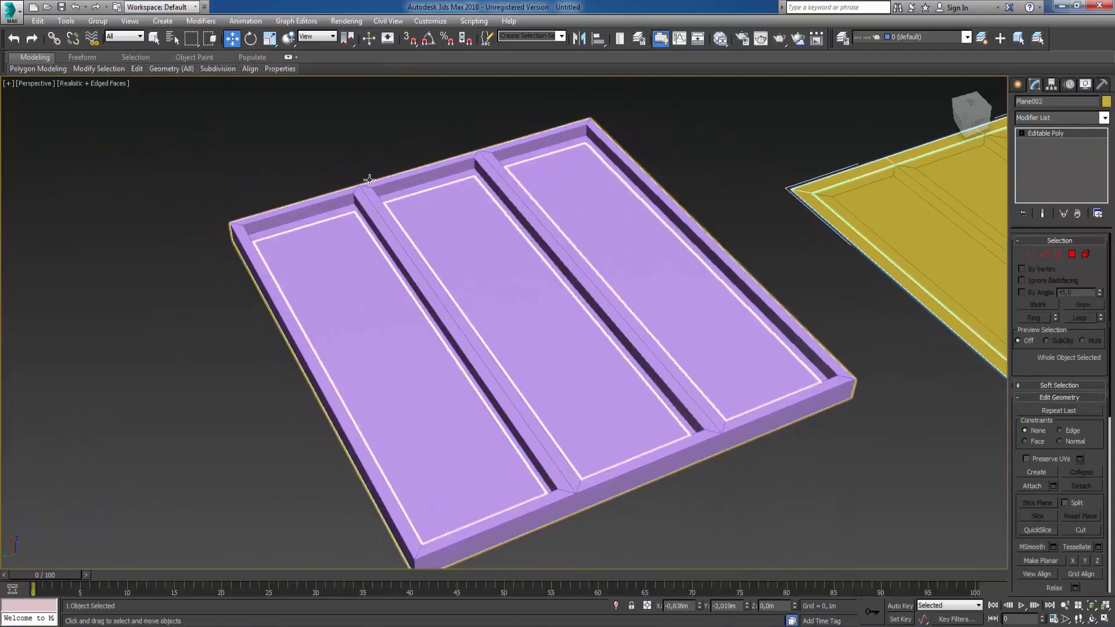
{"action": "left_click_drag", "start_coordinate": [369, 179], "coordinate": [398, 155]}
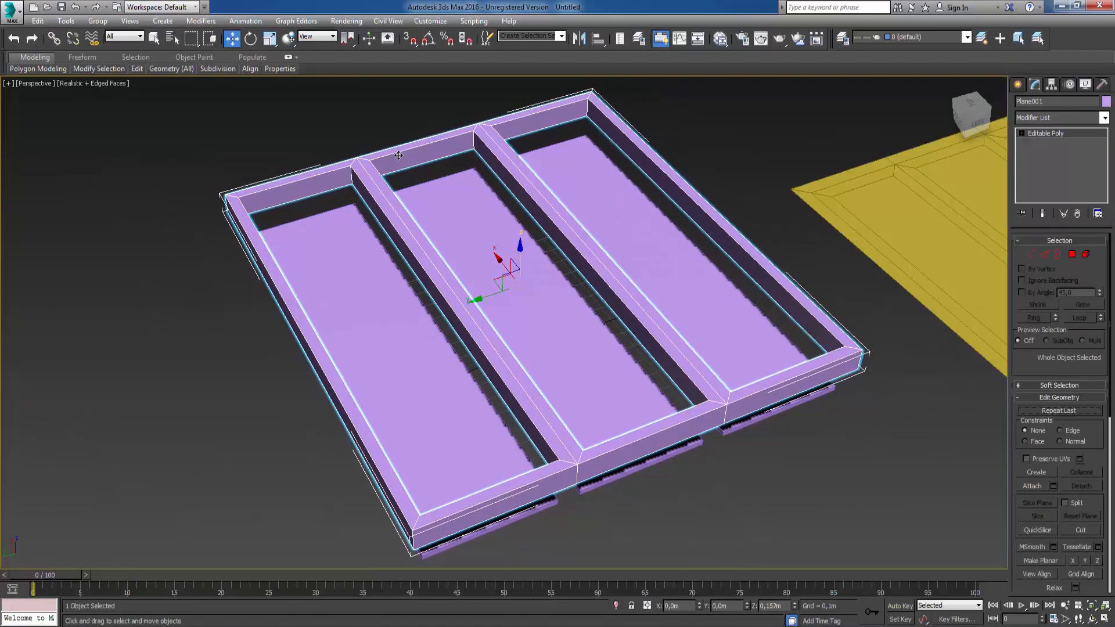
{"action": "key", "text": "ctrl+z"}
Try lifting the yellow model's inner frame and its outer border separately, cancelling each move and clearing the selection.
{"action": "middle_click_drag", "start_coordinate": [590, 287], "coordinate": [162, 313]}
{"action": "left_click_drag", "start_coordinate": [526, 201], "coordinate": [526, 157]}
{"action": "right_click", "coordinate": [526, 157]}
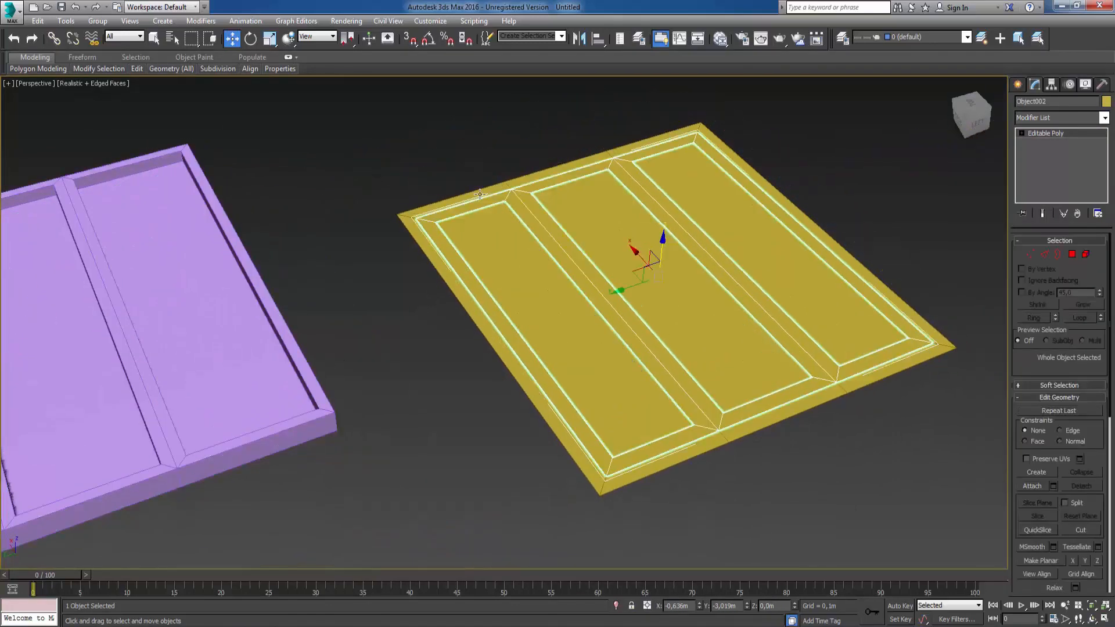
{"action": "left_click_drag", "start_coordinate": [478, 189], "coordinate": [508, 149]}
{"action": "right_click", "coordinate": [507, 148]}
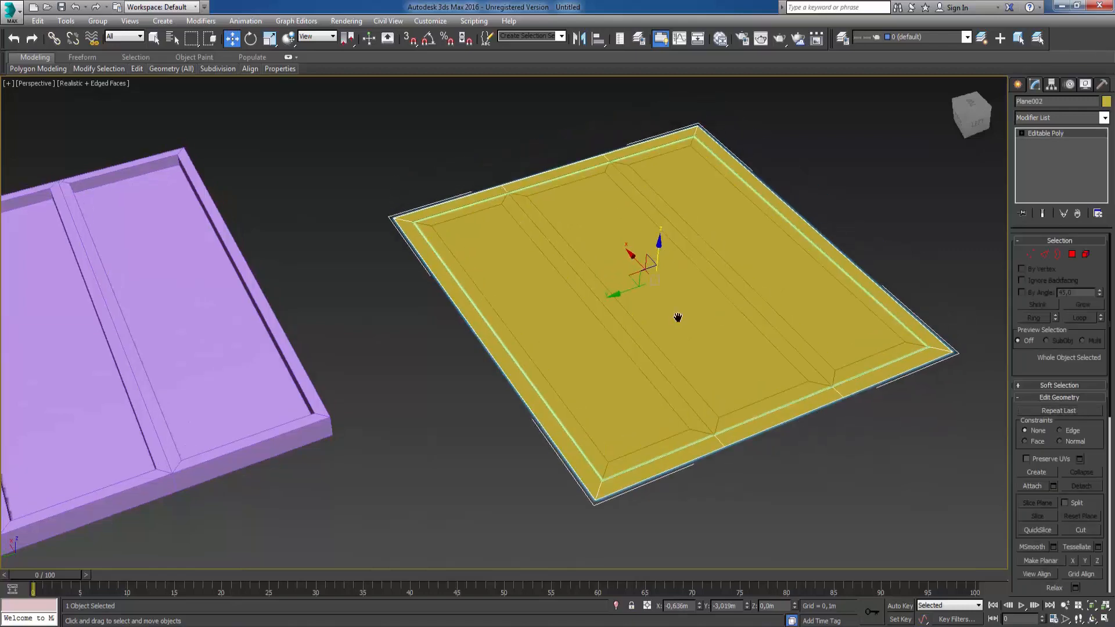
{"action": "middle_click_drag", "start_coordinate": [677, 316], "coordinate": [574, 343]}
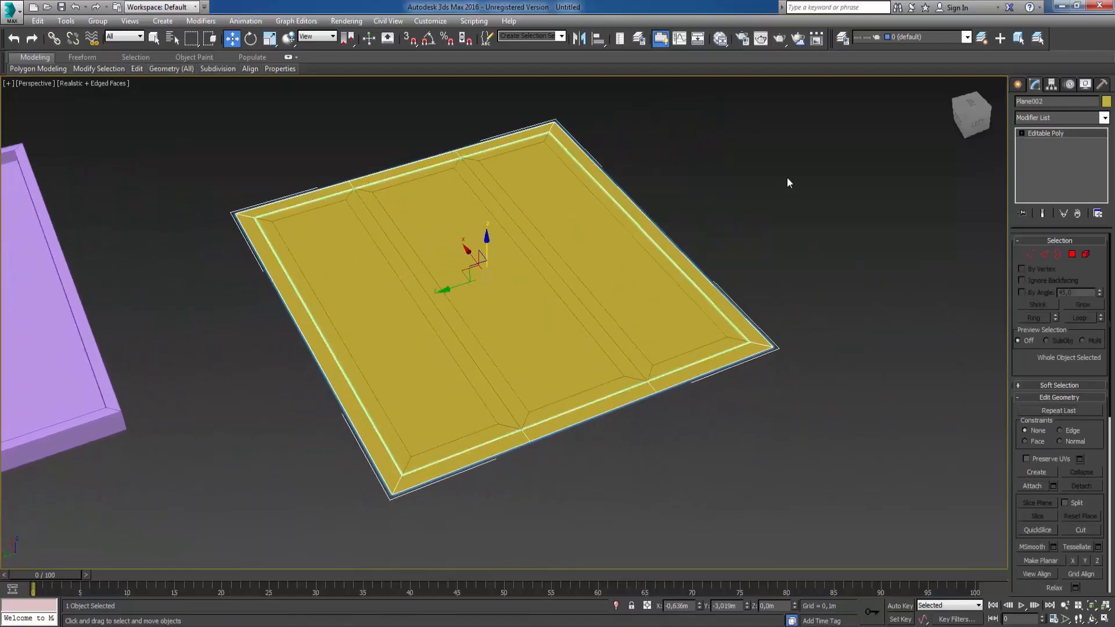
{"action": "middle_click_drag", "start_coordinate": [775, 242], "coordinate": [788, 247]}
{"action": "left_click", "coordinate": [789, 248]}
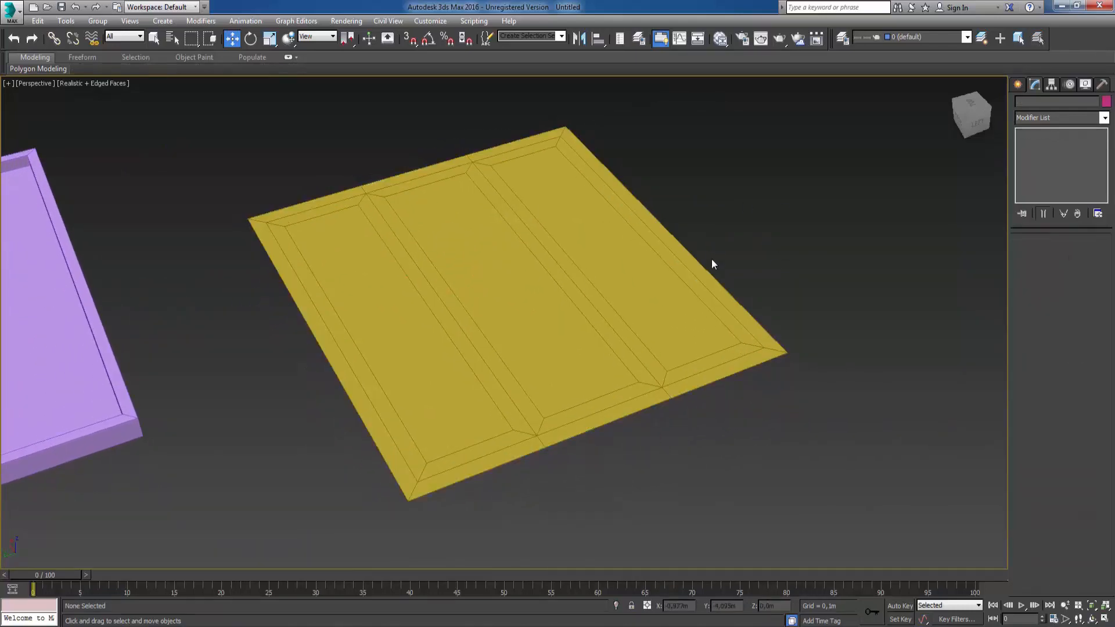
Extrude all polygons of the yellow outer border by 0.1 m and leave polygon editing.
{"action": "left_click", "coordinate": [708, 262]}
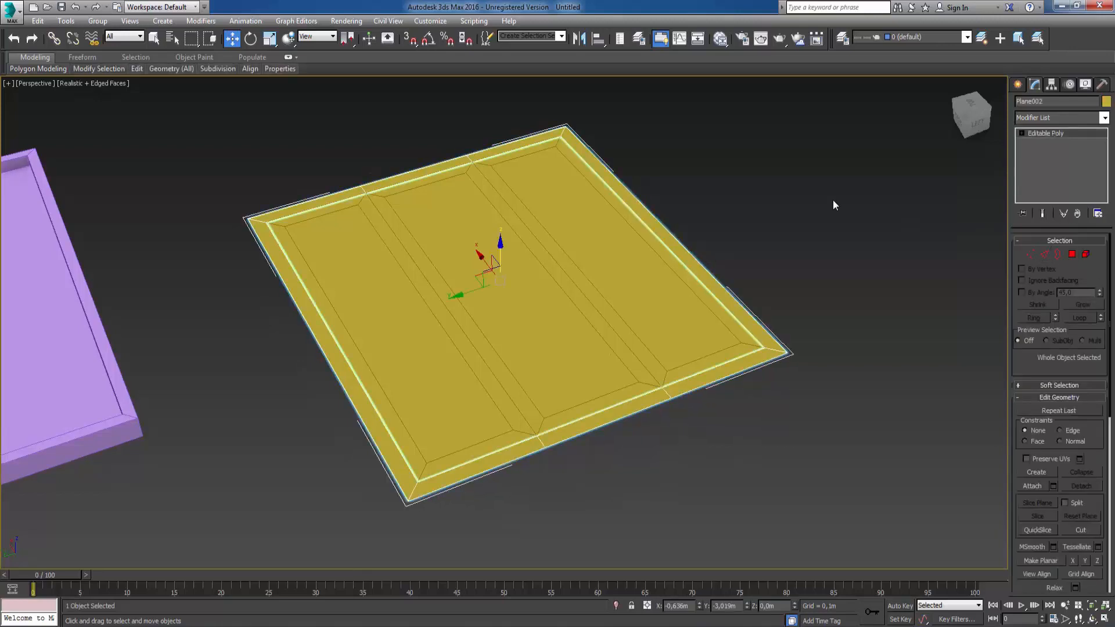
{"action": "left_click", "coordinate": [1072, 254]}
{"action": "key", "text": "ctrl+a"}
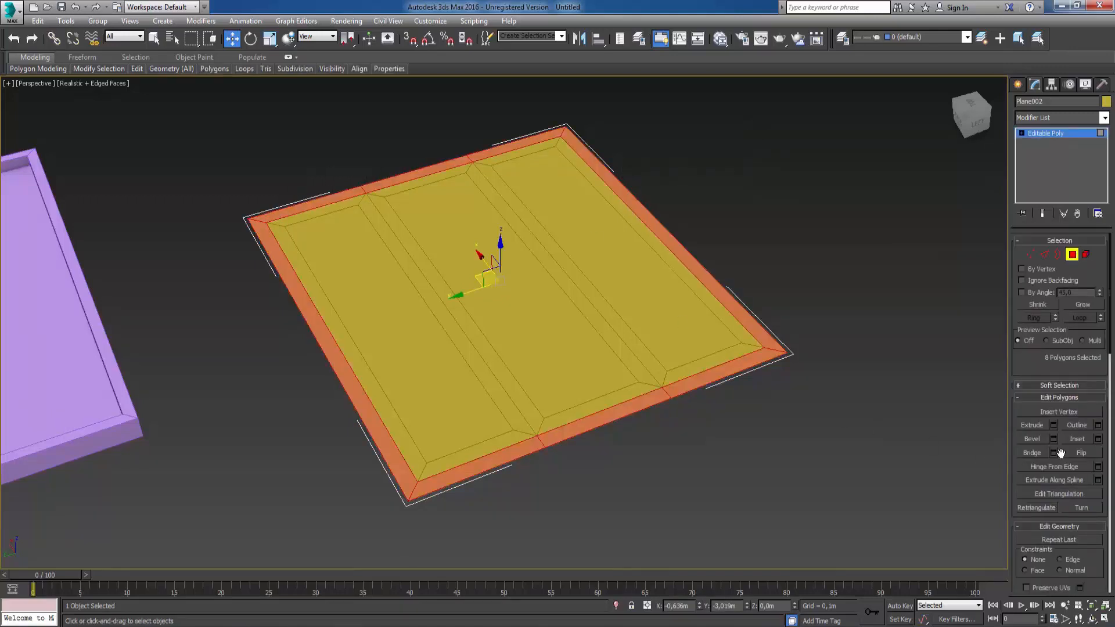
{"action": "left_click", "coordinate": [1054, 426]}
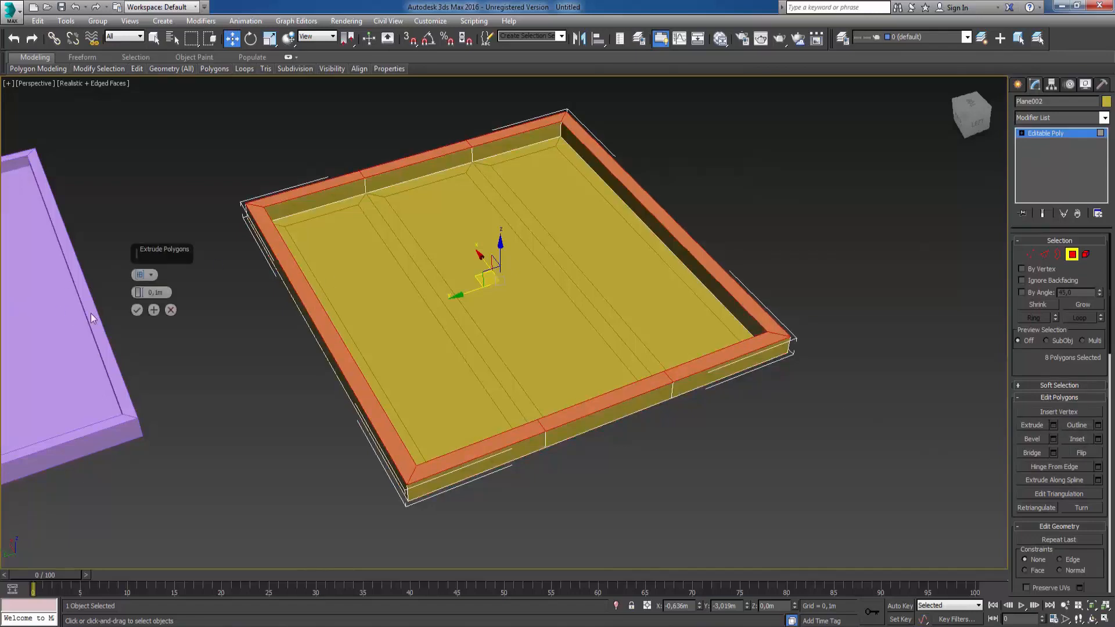
{"action": "left_click", "coordinate": [138, 310]}
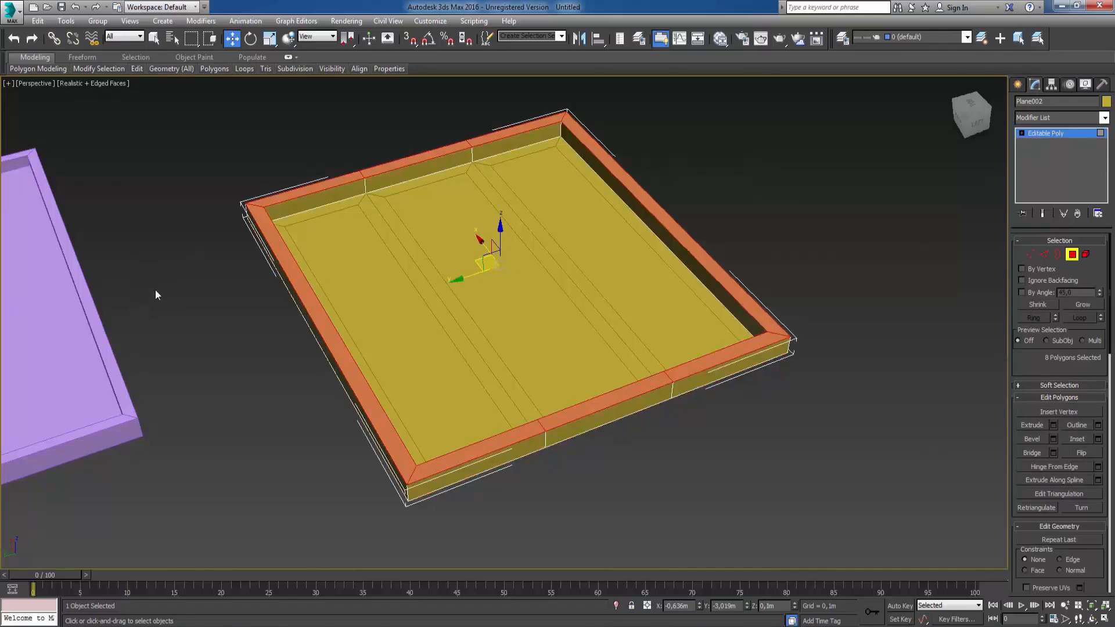
{"action": "left_click", "coordinate": [1073, 256]}
{"action": "left_click", "coordinate": [834, 181]}
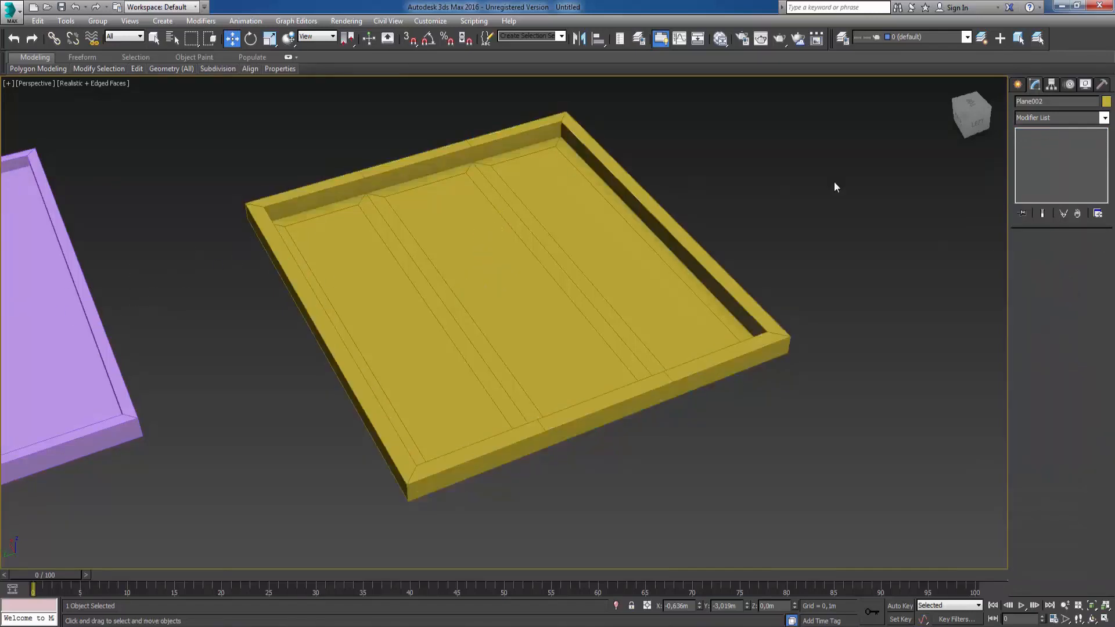
Select all twelve border and divider polygons of the yellow inner frame as a loop.
{"action": "left_click", "coordinate": [542, 147]}
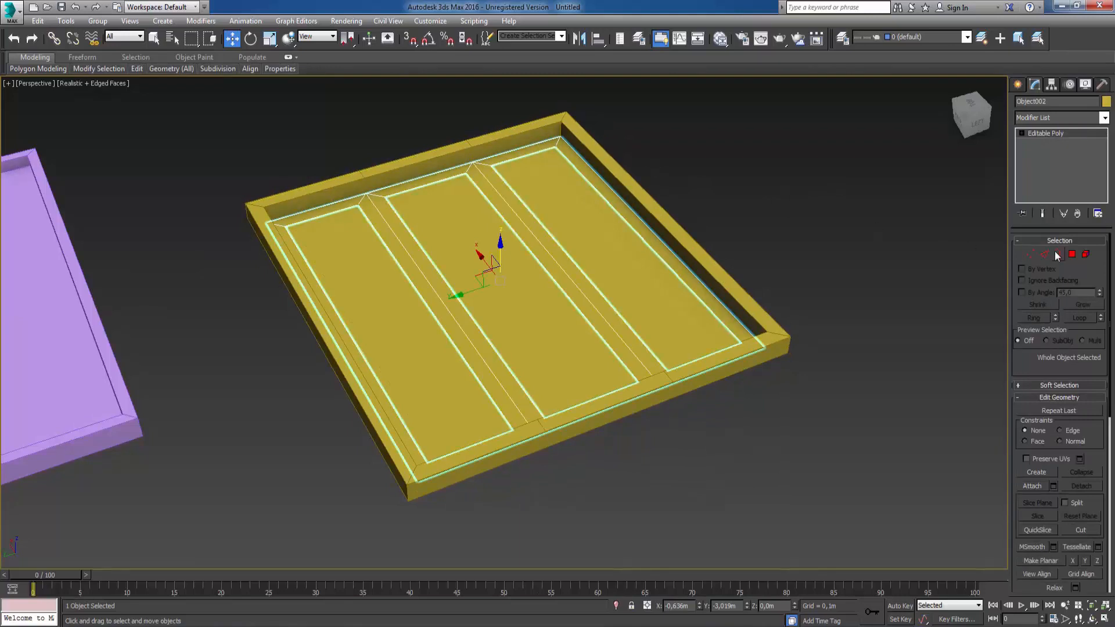
{"action": "left_click", "coordinate": [1072, 256]}
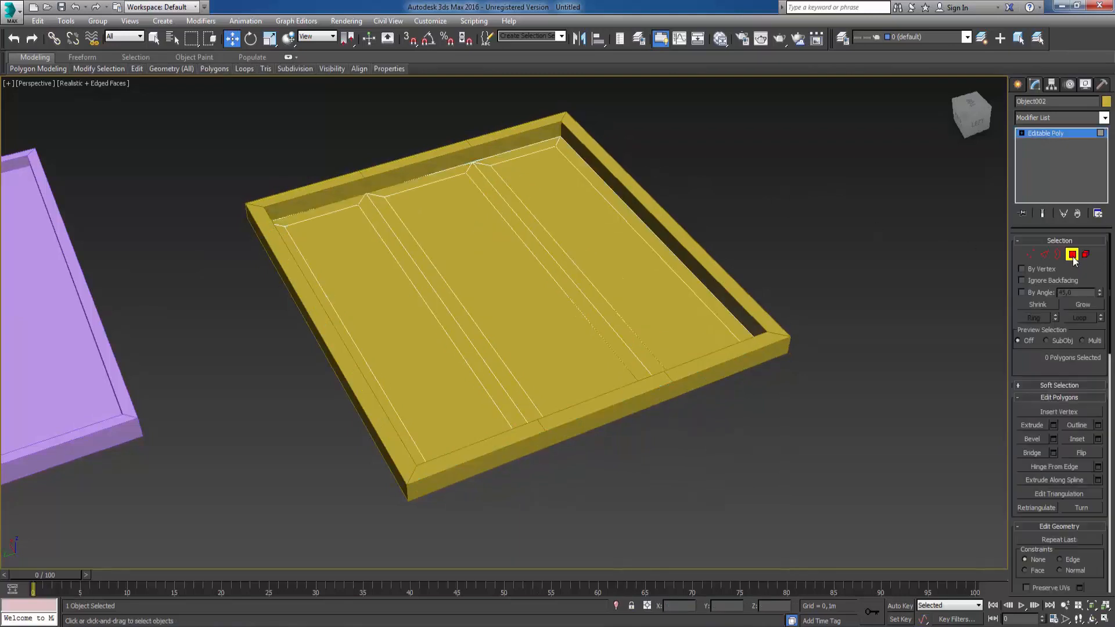
{"action": "left_click", "coordinate": [533, 150]}
{"action": "left_click", "coordinate": [484, 163], "text": "shift"}
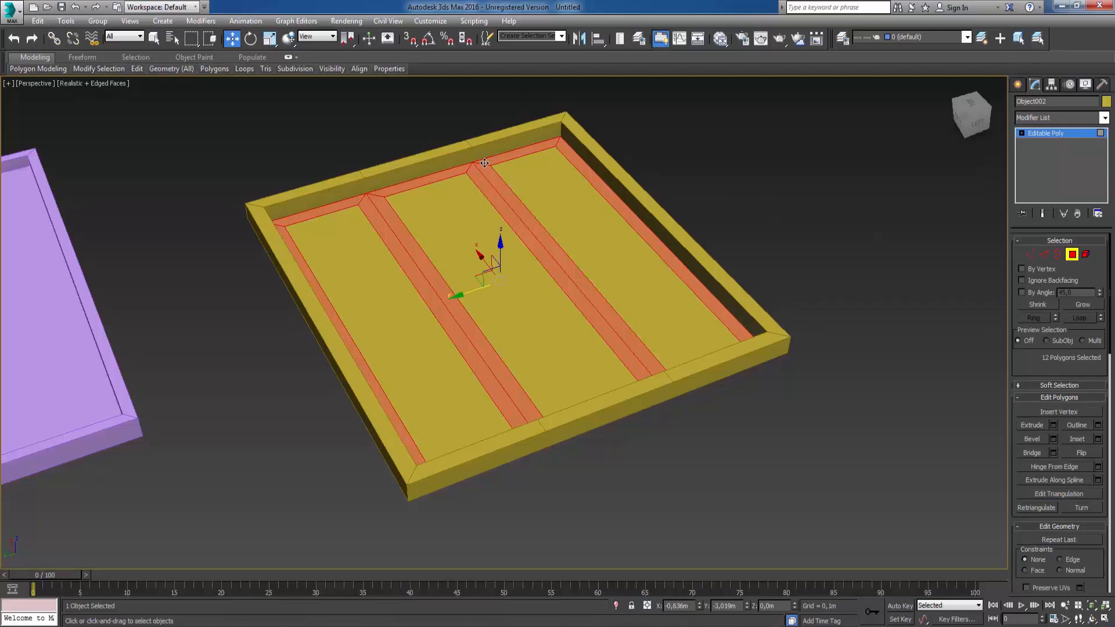
{"action": "left_click", "coordinate": [709, 191]}
{"action": "key", "text": "ctrl+z"}
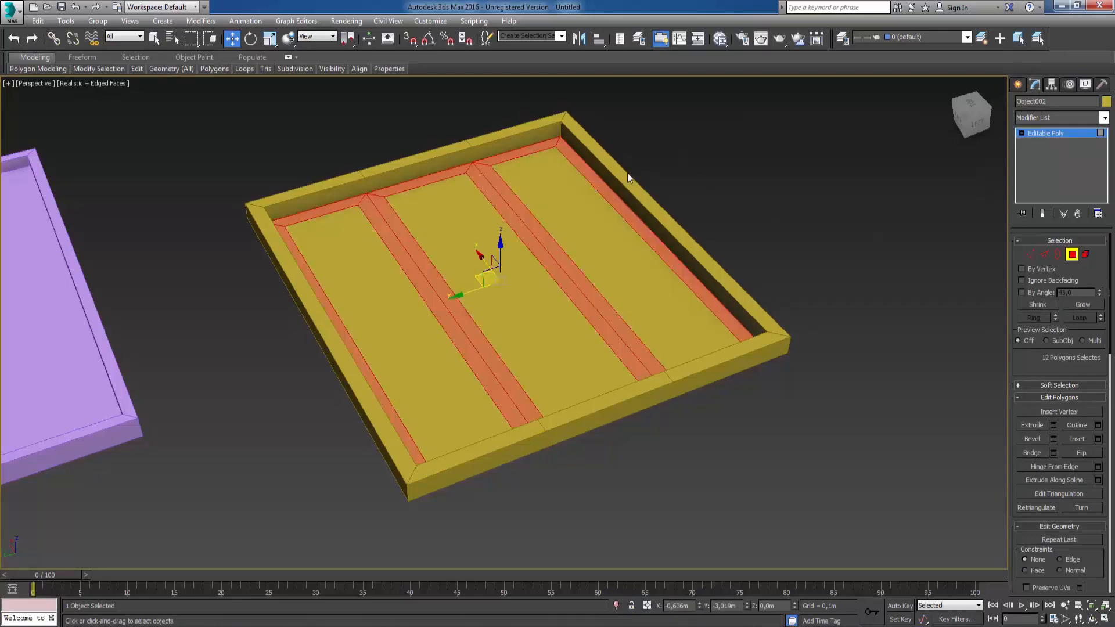
Reselect the inner frame's border and divider polygons individually, adding them one by one around all three panels.
{"action": "left_click", "coordinate": [571, 158]}
{"action": "left_click", "coordinate": [548, 148], "text": "shift"}
{"action": "left_click", "coordinate": [499, 174], "text": "ctrl"}
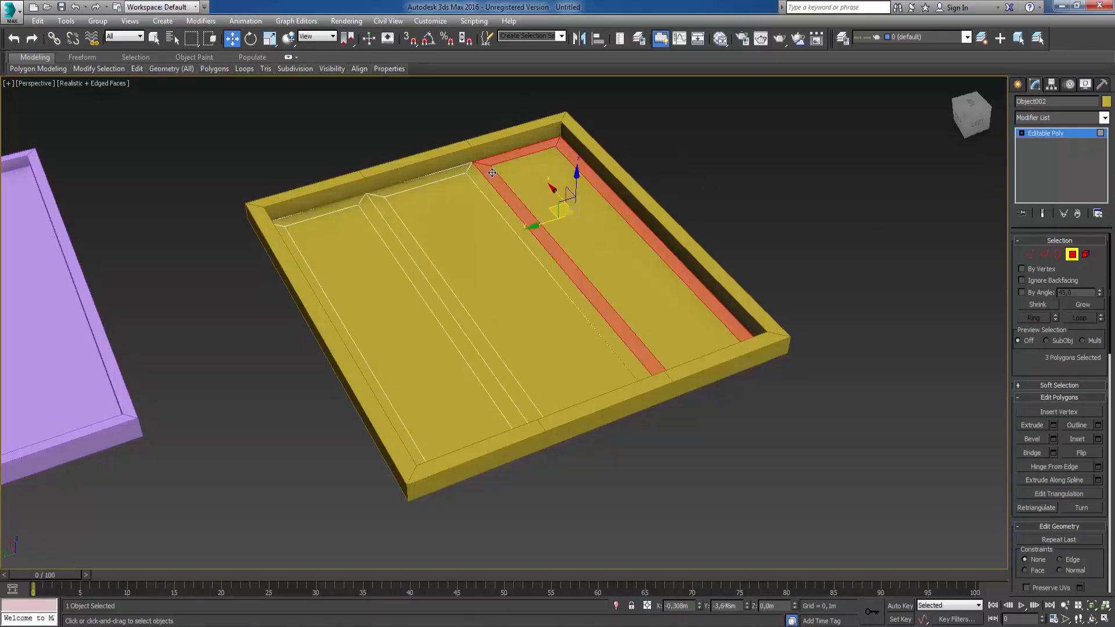
{"action": "middle_click_drag", "start_coordinate": [499, 174], "coordinate": [589, 224], "text": "alt"}
{"action": "left_click", "coordinate": [809, 251], "text": "ctrl"}
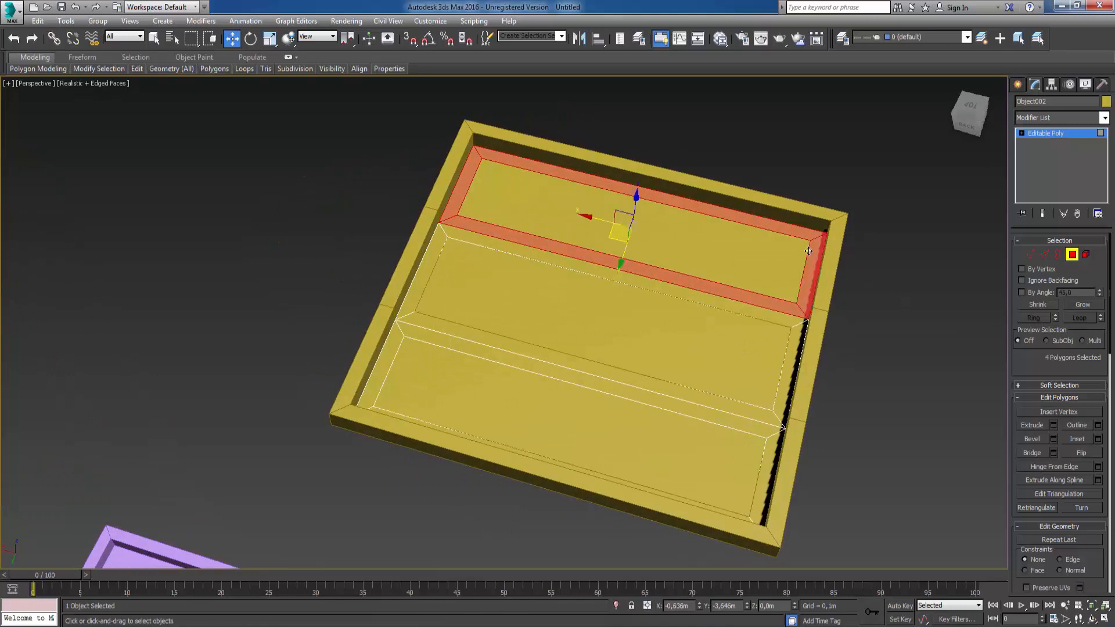
{"action": "left_click", "coordinate": [783, 357], "text": "ctrl"}
{"action": "left_click", "coordinate": [511, 253], "text": "ctrl"}
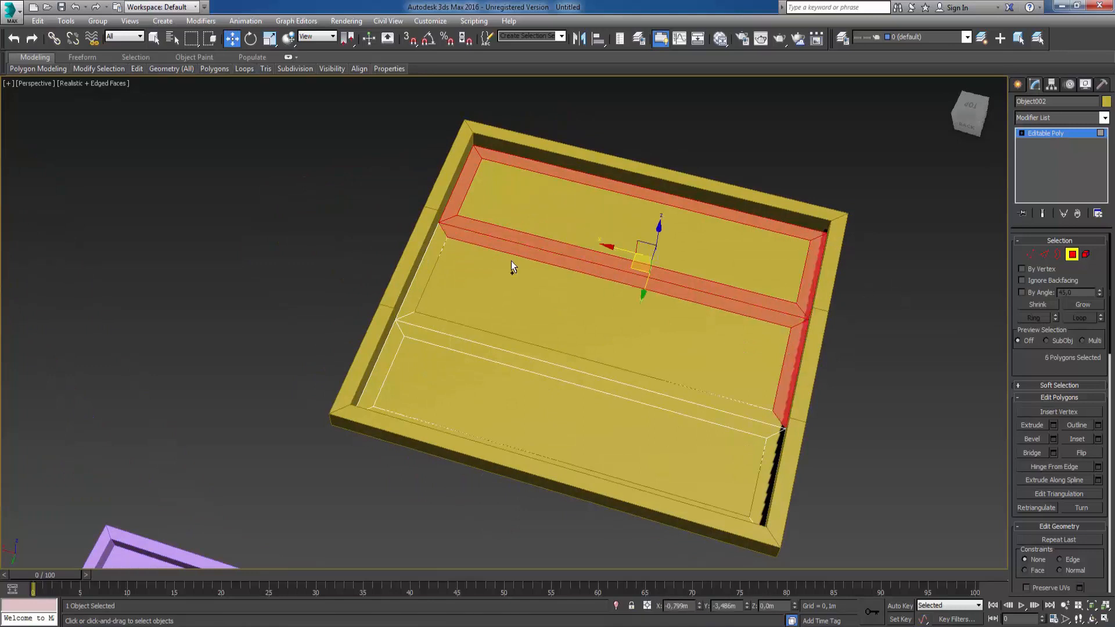
{"action": "left_click", "coordinate": [433, 256], "text": "ctrl"}
{"action": "left_click", "coordinate": [435, 321], "text": "ctrl"}
{"action": "left_click", "coordinate": [437, 312], "text": "ctrl"}
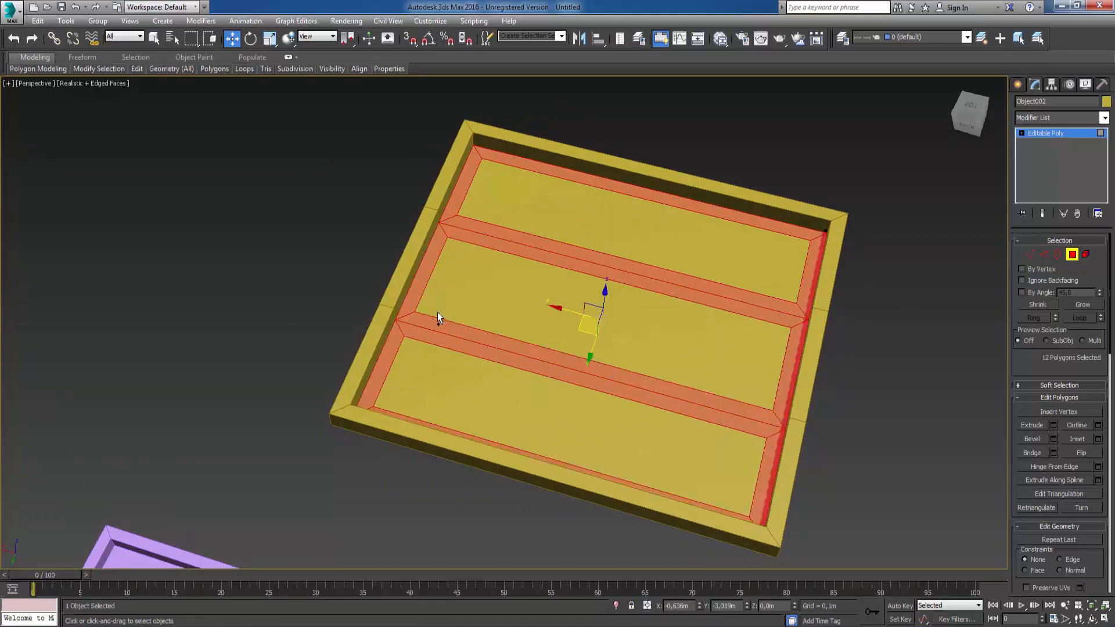
Extrude the selected polygons of the yellow inner frame by 0.05 m and leave polygon editing.
{"action": "middle_click_drag", "start_coordinate": [437, 312], "coordinate": [397, 293], "text": "alt"}
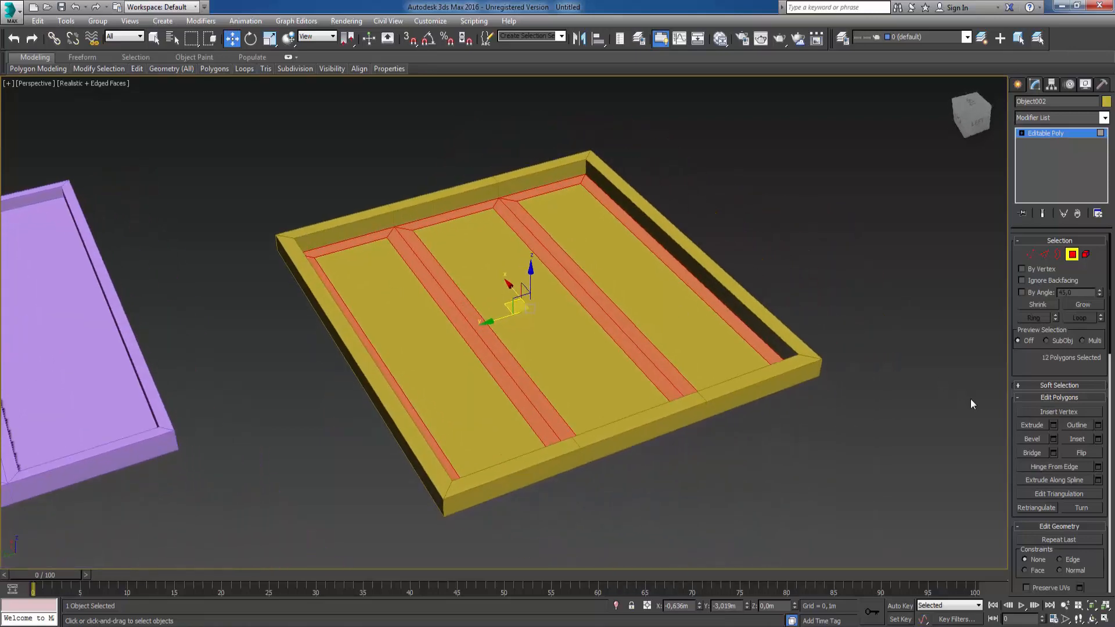
{"action": "left_click", "coordinate": [1053, 425]}
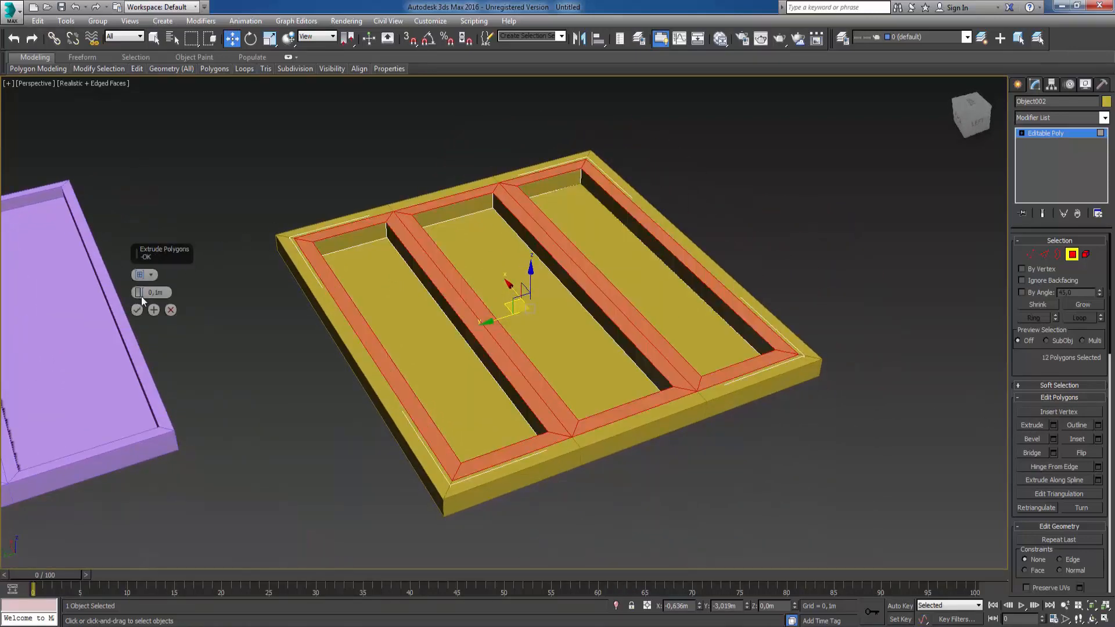
{"action": "left_click_drag", "start_coordinate": [142, 296], "coordinate": [146, 336]}
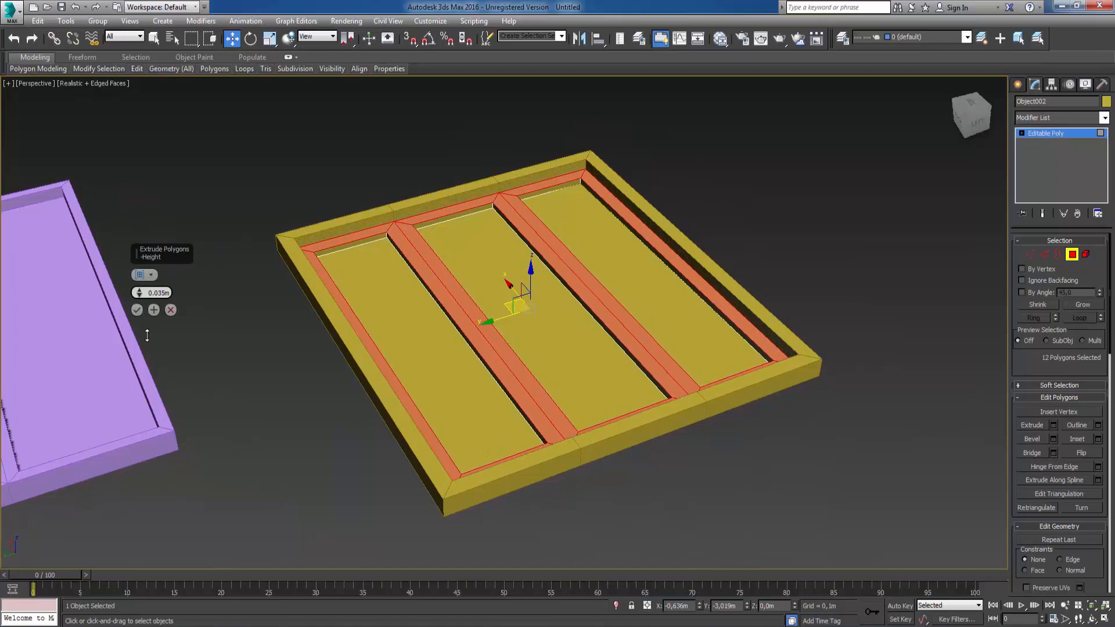
{"action": "left_click_drag", "start_coordinate": [139, 292], "coordinate": [139, 280]}
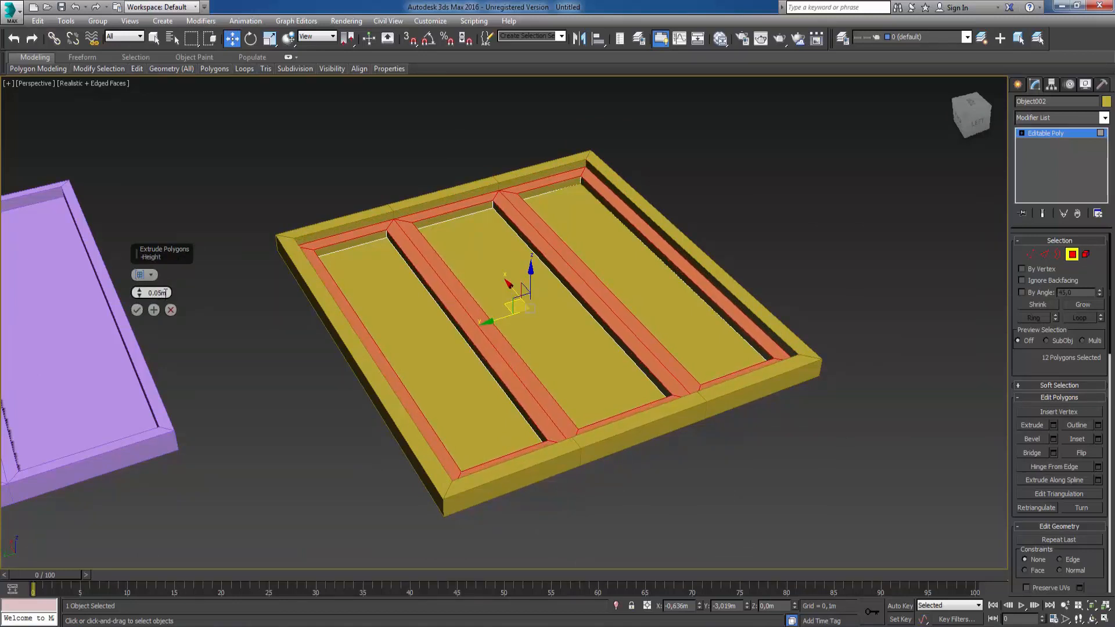
{"action": "left_click", "coordinate": [137, 311]}
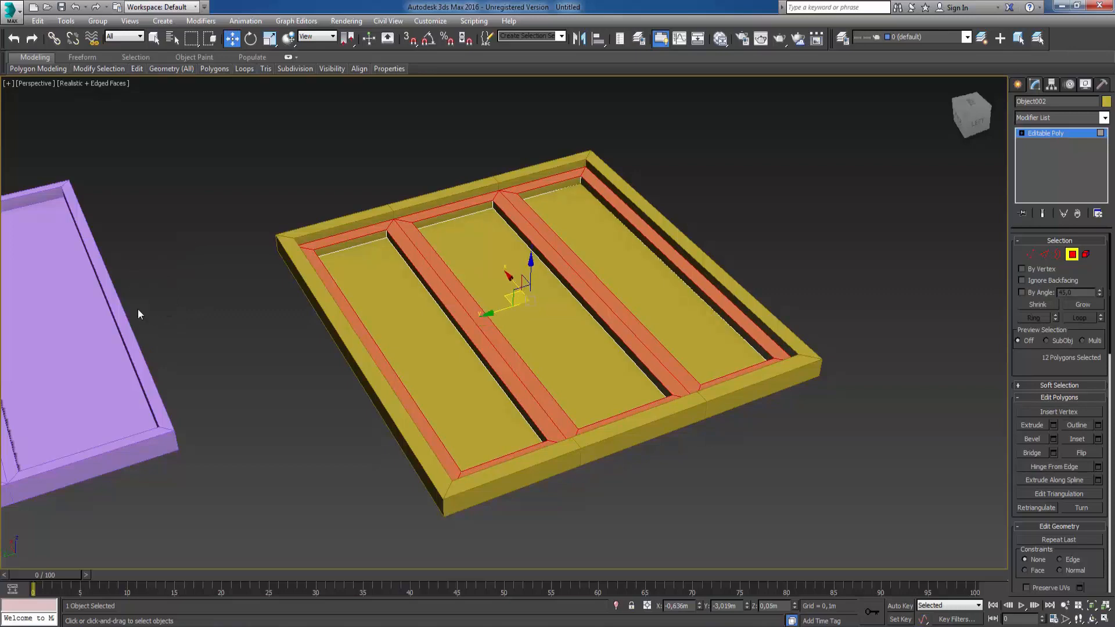
{"action": "key", "text": "4"}
Extrude the three panel polygons of the yellow model slightly, keeping them lower than the inner frame, and leave polygon editing.
{"action": "left_click", "coordinate": [492, 237]}
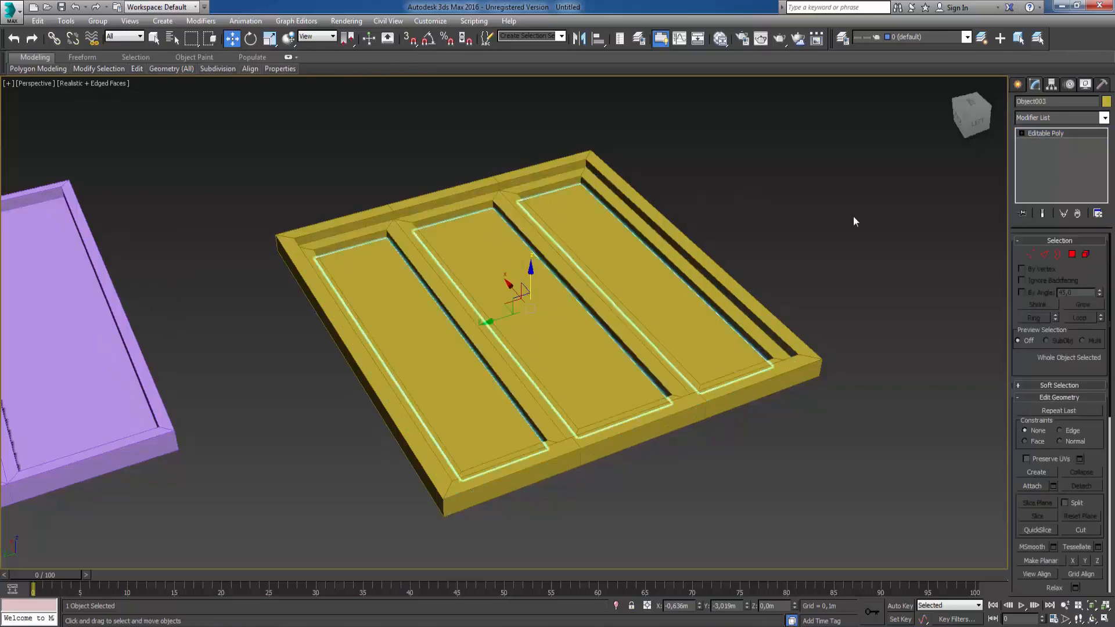
{"action": "left_click", "coordinate": [1073, 254]}
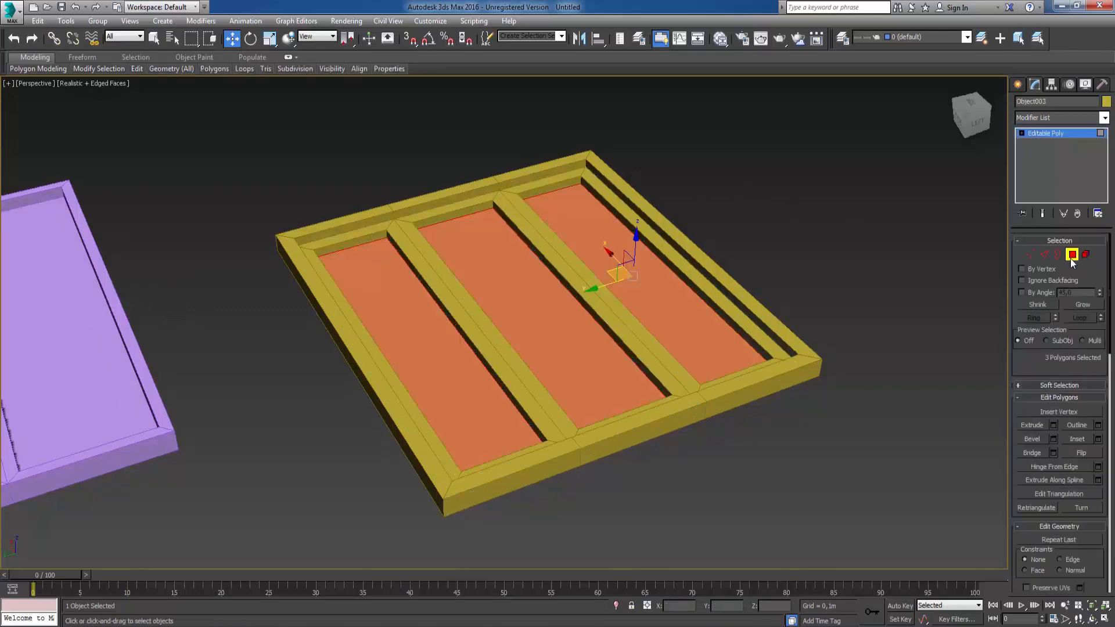
{"action": "left_click", "coordinate": [1054, 426]}
{"action": "left_click_drag", "start_coordinate": [135, 295], "coordinate": [139, 335]}
{"action": "left_click", "coordinate": [136, 310]}
{"action": "left_click", "coordinate": [281, 181]}
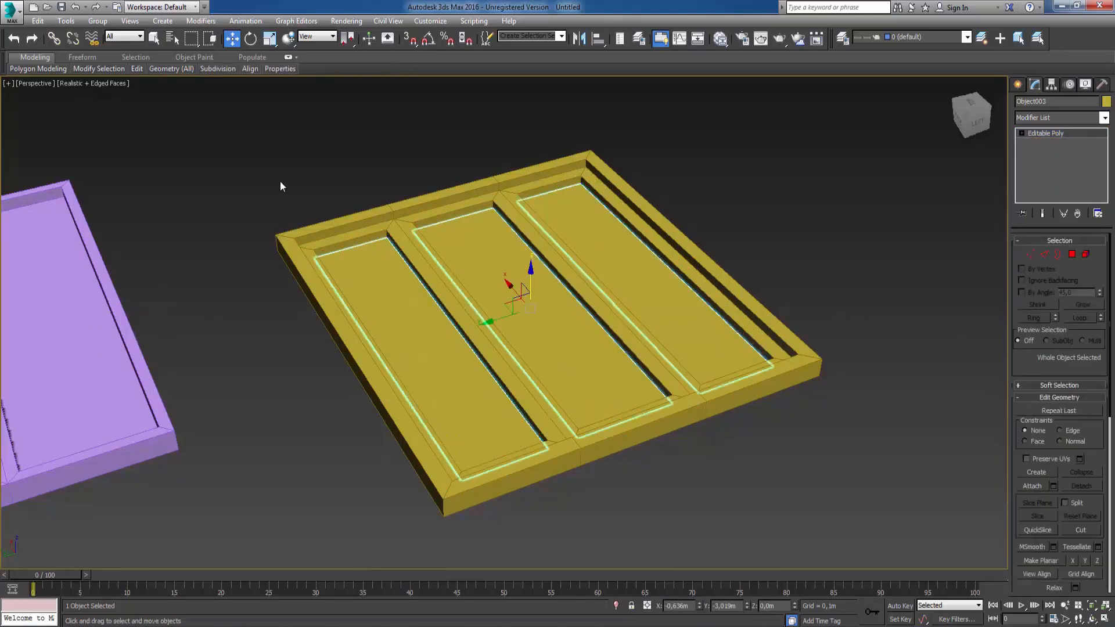
{"action": "left_click", "coordinate": [1072, 254]}
{"action": "key", "text": "4"}
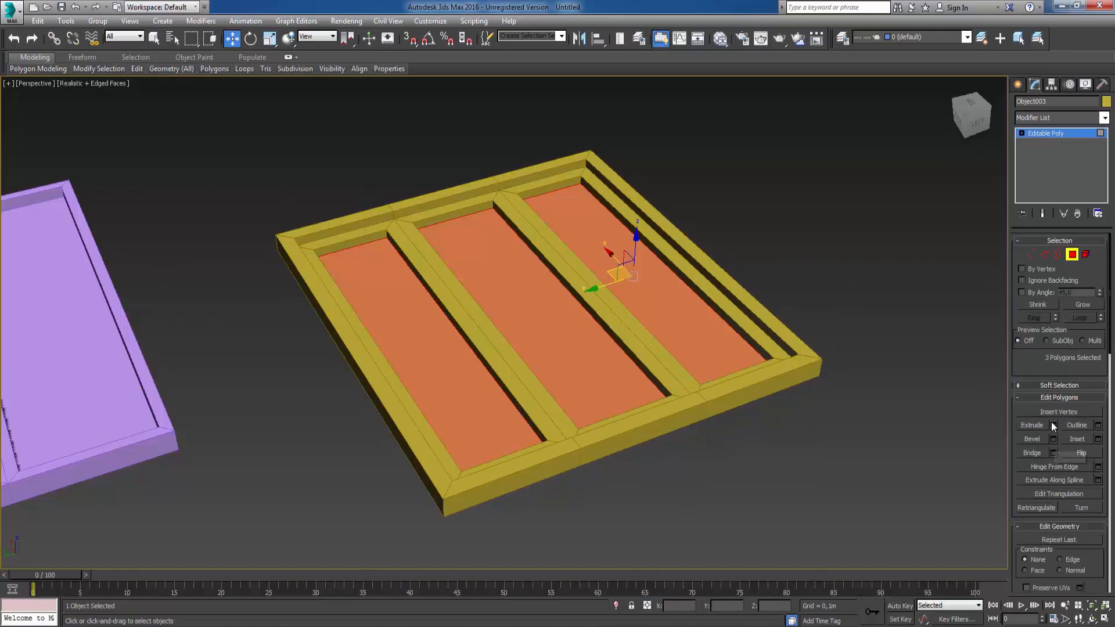
{"action": "left_click", "coordinate": [1054, 425]}
{"action": "left_click", "coordinate": [137, 310]}
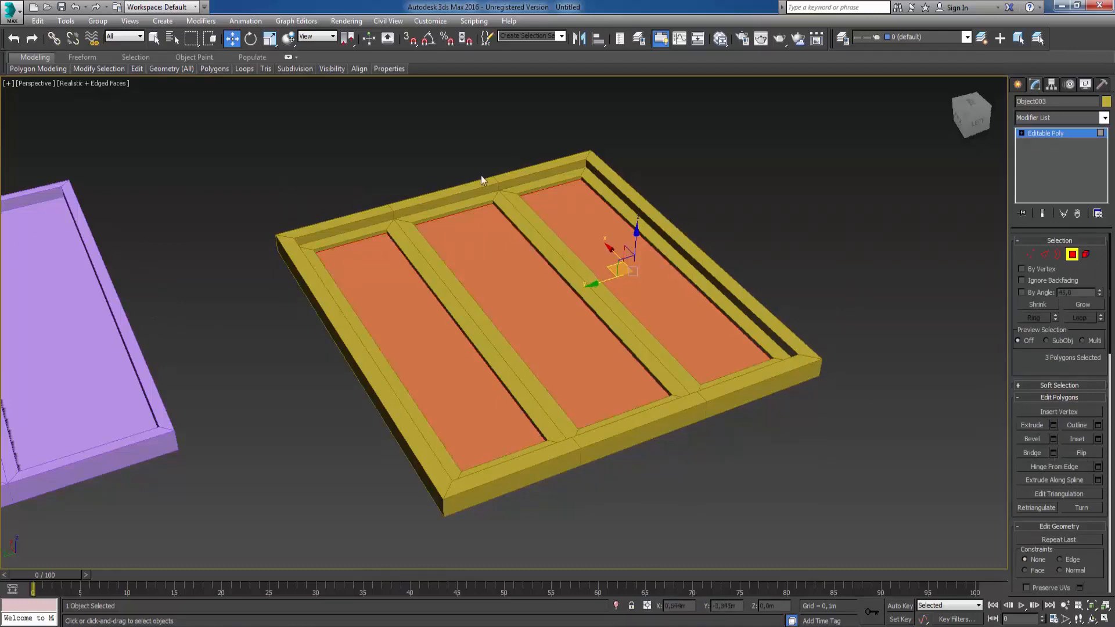
{"action": "key", "text": "4"}
{"action": "left_click", "coordinate": [422, 114]}
{"action": "left_click", "coordinate": [532, 214]}
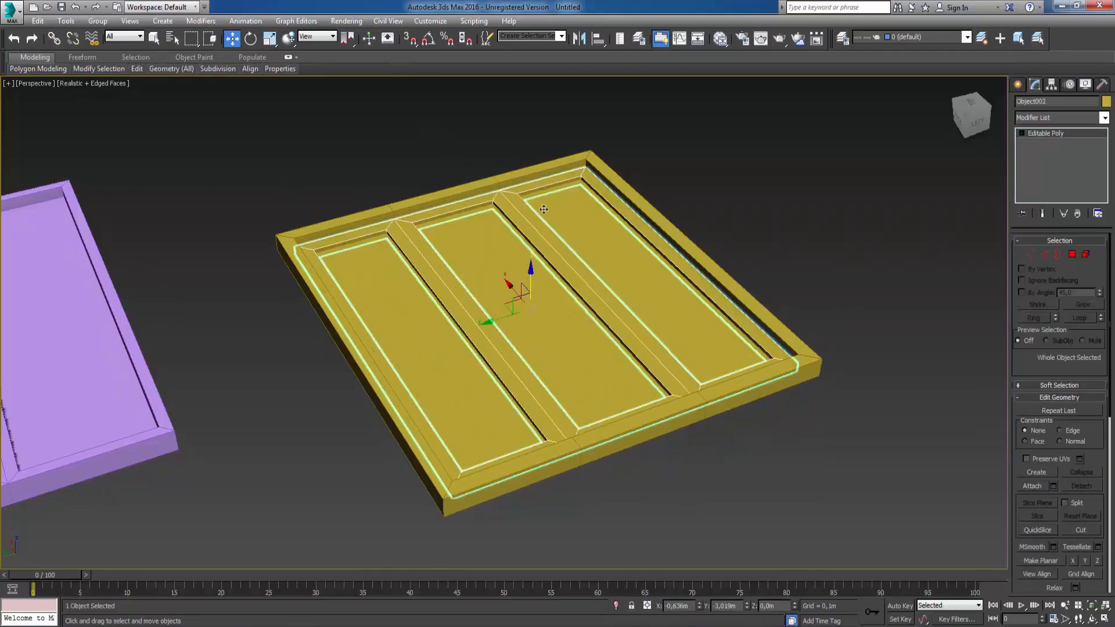
{"action": "left_click", "coordinate": [1072, 255]}
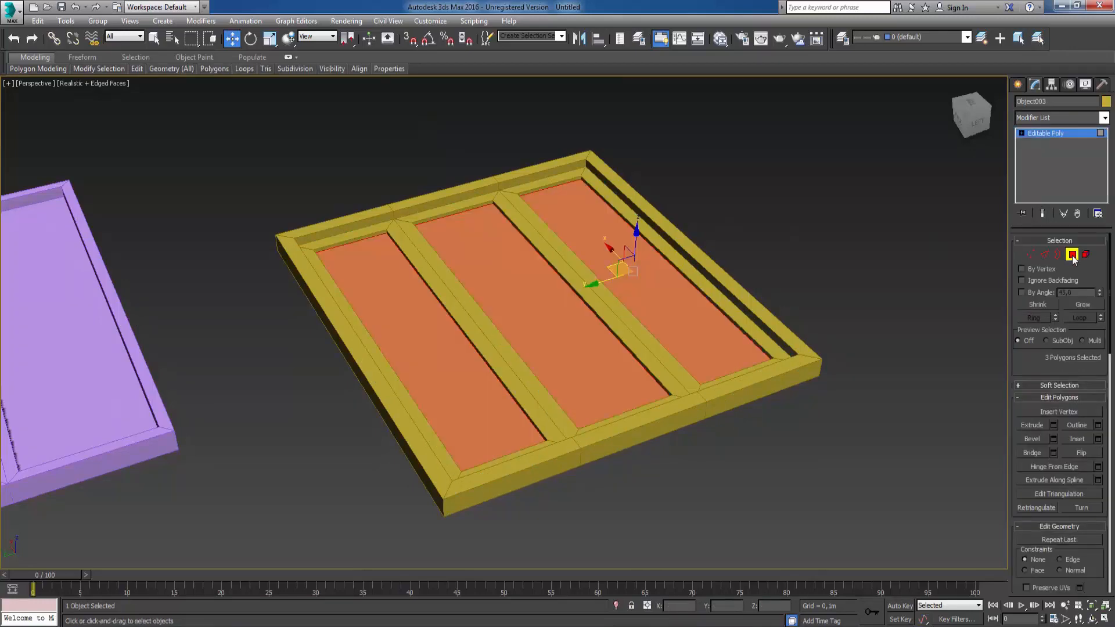
{"action": "left_click", "coordinate": [1072, 256]}
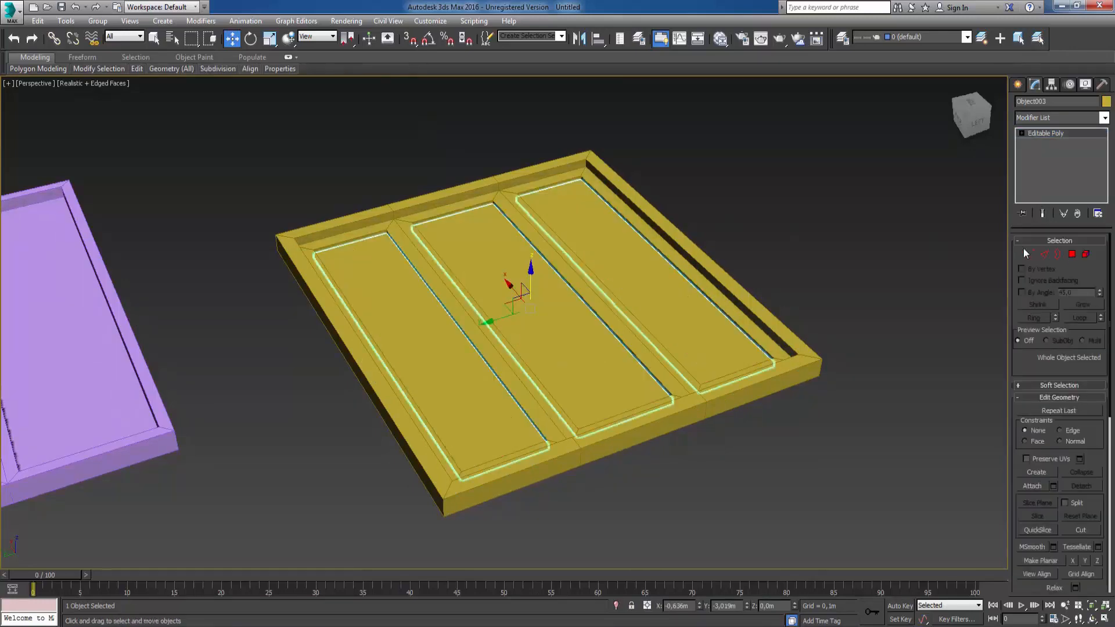
{"action": "left_click", "coordinate": [862, 180]}
Raise the yellow outer border, the inner frame to about Z 0.19 m and the panels to about Z 0.18 m, one by one.
{"action": "left_click", "coordinate": [575, 167]}
{"action": "key", "text": "s"}
{"action": "middle_click_drag", "start_coordinate": [575, 167], "coordinate": [673, 145], "text": "alt"}
{"action": "left_click", "coordinate": [688, 158]}
{"action": "key", "text": "s"}
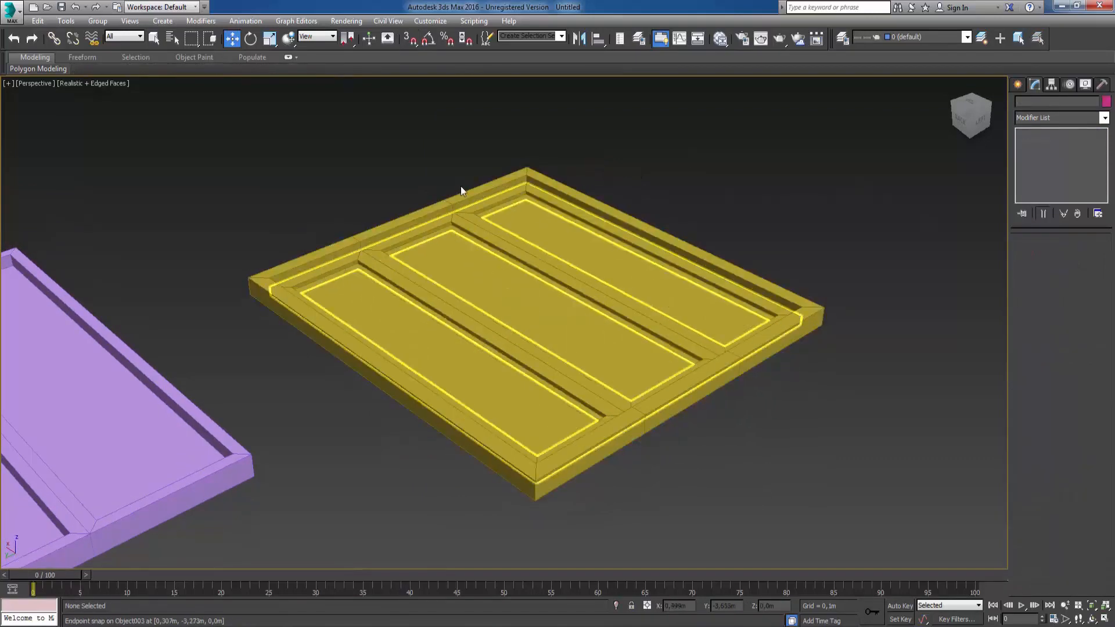
{"action": "middle_click_drag", "start_coordinate": [390, 202], "coordinate": [406, 224]}
{"action": "key", "text": "s"}
{"action": "key", "text": "s"}
{"action": "left_click", "coordinate": [433, 238]}
{"action": "left_click_drag", "start_coordinate": [433, 238], "coordinate": [535, 170]}
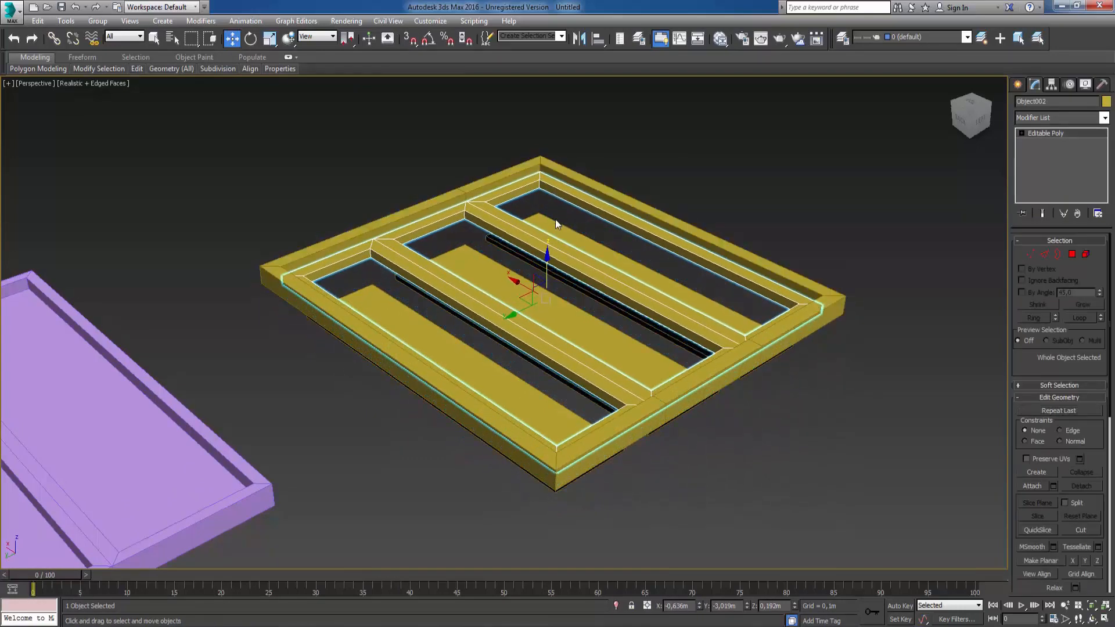
{"action": "left_click_drag", "start_coordinate": [557, 224], "coordinate": [560, 190]}
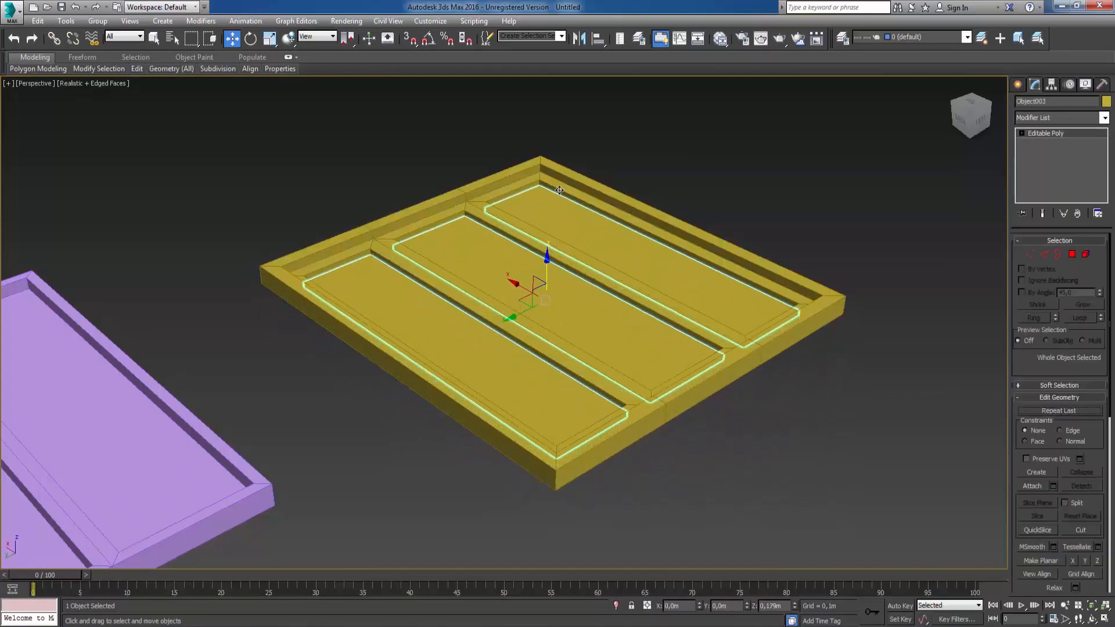
{"action": "left_click", "coordinate": [650, 150]}
{"action": "middle_click_drag", "start_coordinate": [423, 289], "coordinate": [438, 353], "text": "alt"}
{"action": "left_click", "coordinate": [456, 248]}
{"action": "middle_click_drag", "start_coordinate": [439, 353], "coordinate": [509, 328]}
{"action": "scroll", "coordinate": [552, 303], "scroll_direction": "down", "scroll_amount": 6}
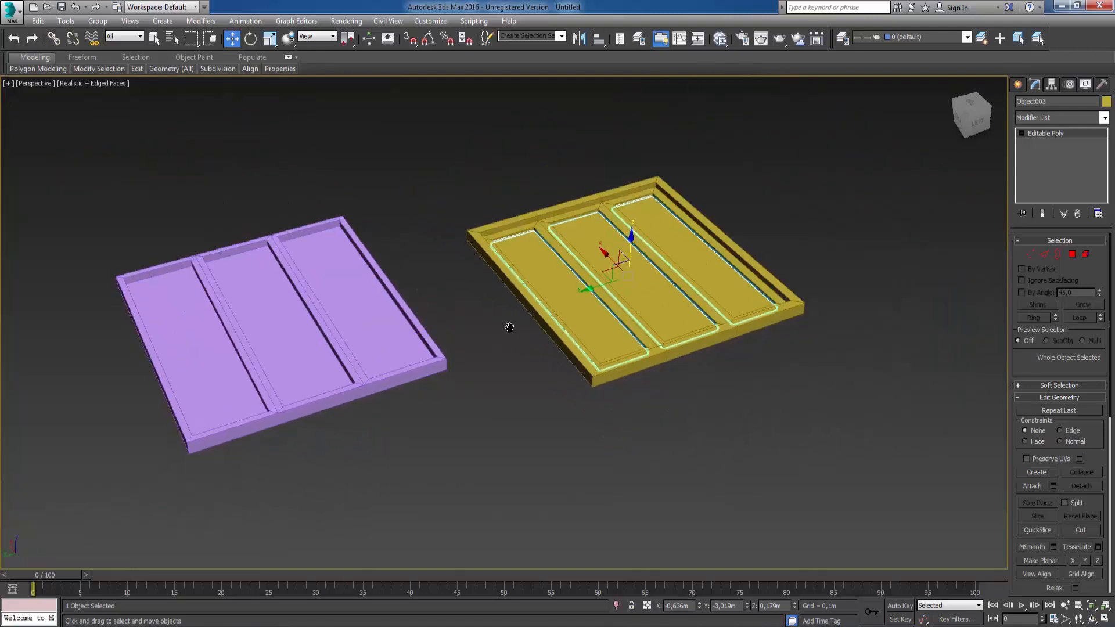
{"action": "left_click", "coordinate": [463, 172]}
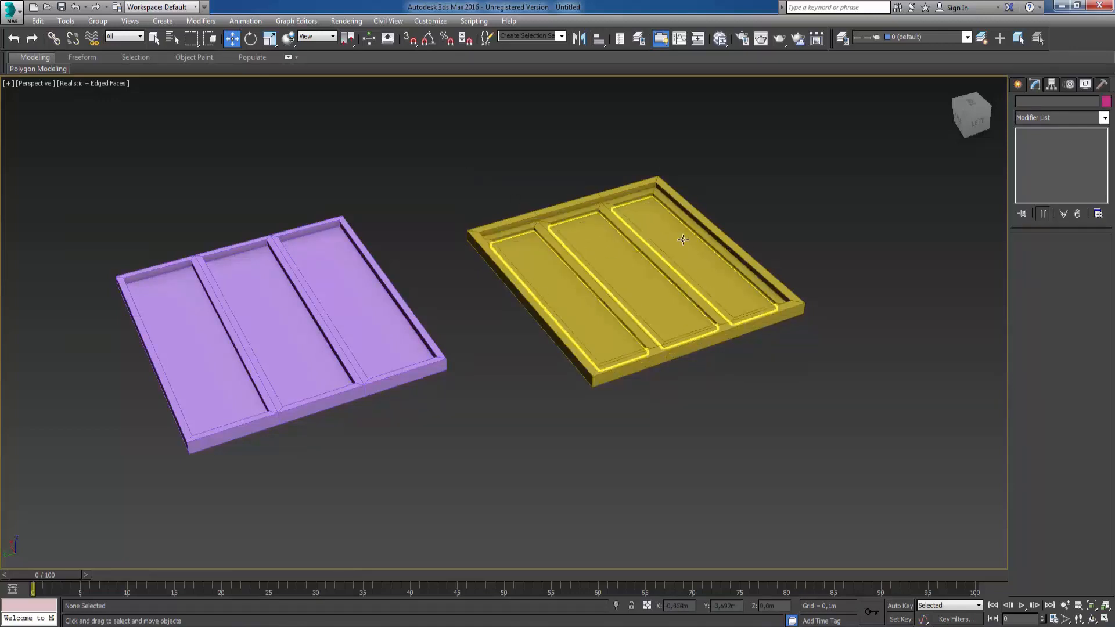
Create a roughly cube-shaped box with a base about 0.84 by 0.94 m beside the yellow model.
{"action": "middle_click_drag", "start_coordinate": [644, 223], "coordinate": [583, 229]}
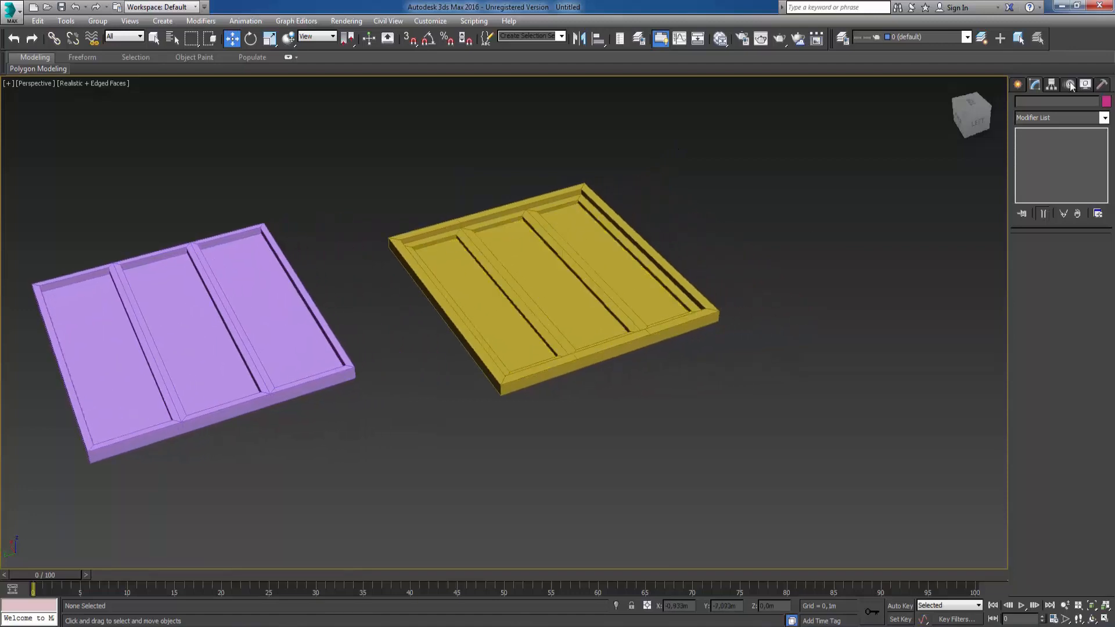
{"action": "middle_click_drag", "start_coordinate": [825, 314], "coordinate": [742, 319]}
{"action": "left_click", "coordinate": [1020, 86]}
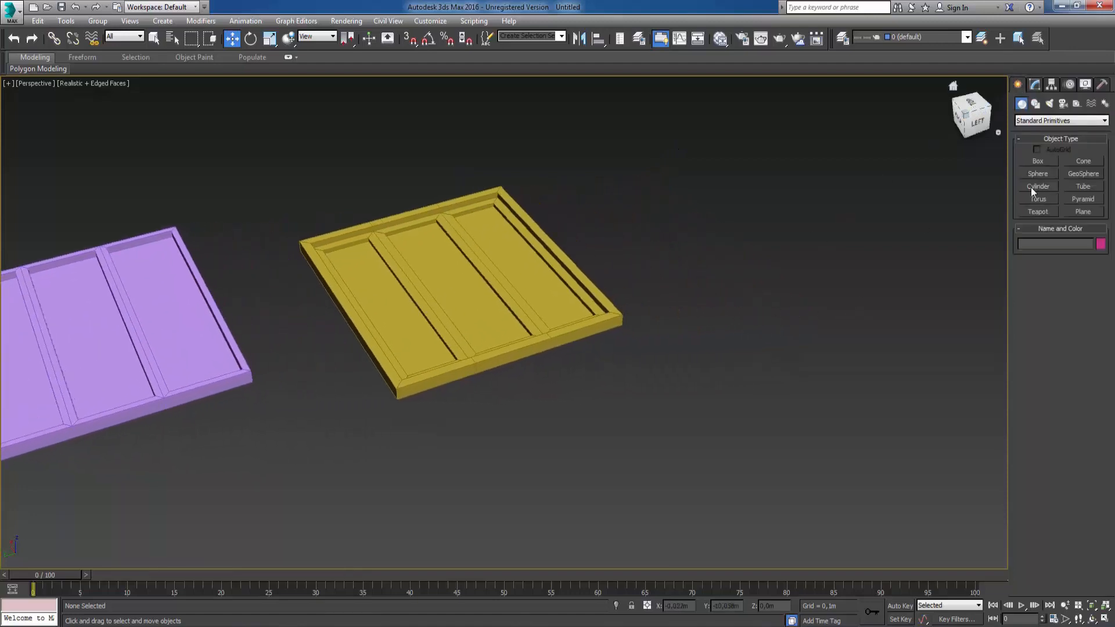
{"action": "left_click", "coordinate": [1028, 162]}
{"action": "left_click_drag", "start_coordinate": [747, 292], "coordinate": [721, 368]}
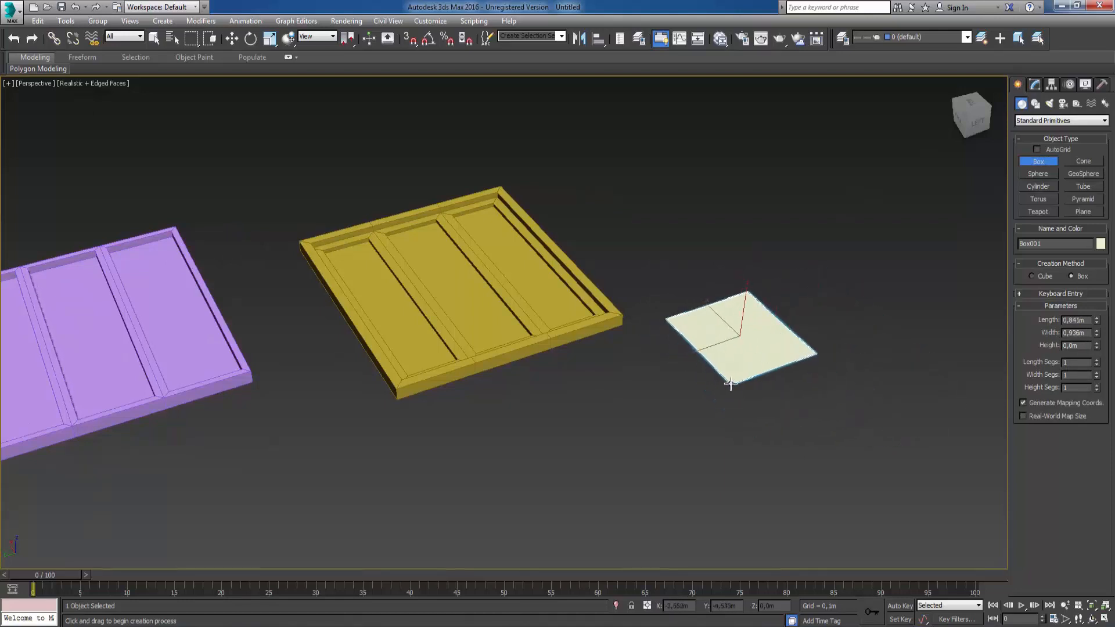
{"action": "left_click", "coordinate": [742, 291]}
{"action": "key", "text": "w"}
{"action": "middle_click_drag", "start_coordinate": [720, 368], "coordinate": [583, 401]}
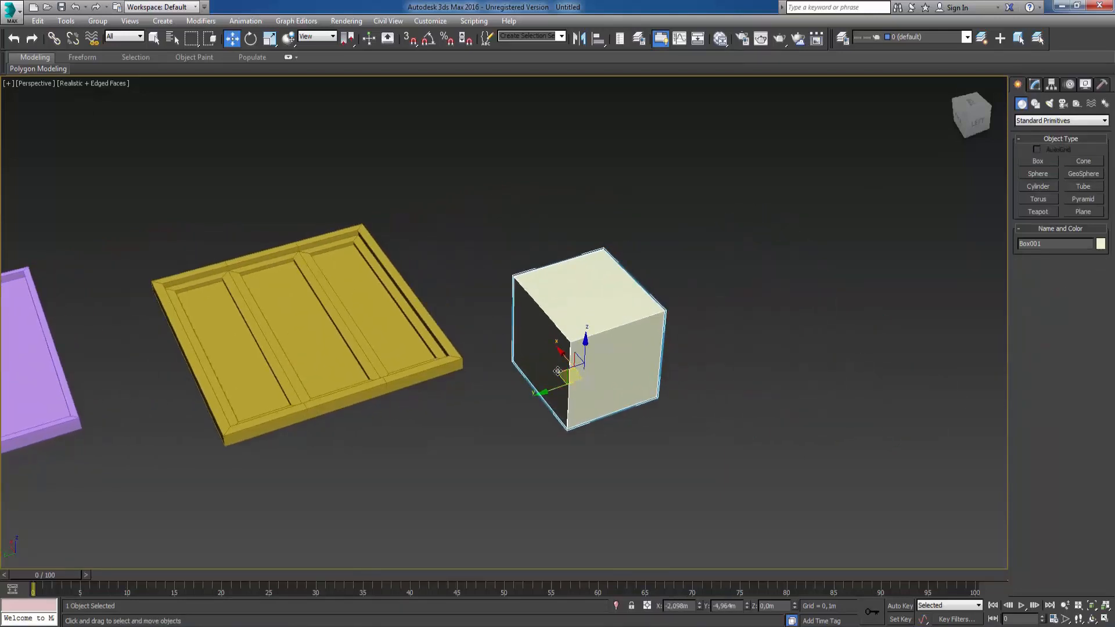
Move the box to about X -1.18 m, Y -6.19 m and convert it to an Editable Poly.
{"action": "left_click_drag", "start_coordinate": [566, 376], "coordinate": [638, 288]}
{"action": "middle_click_drag", "start_coordinate": [622, 343], "coordinate": [575, 333], "text": "alt"}
{"action": "key", "text": "z"}
{"action": "middle_click_drag", "start_coordinate": [444, 353], "coordinate": [631, 386], "text": "alt"}
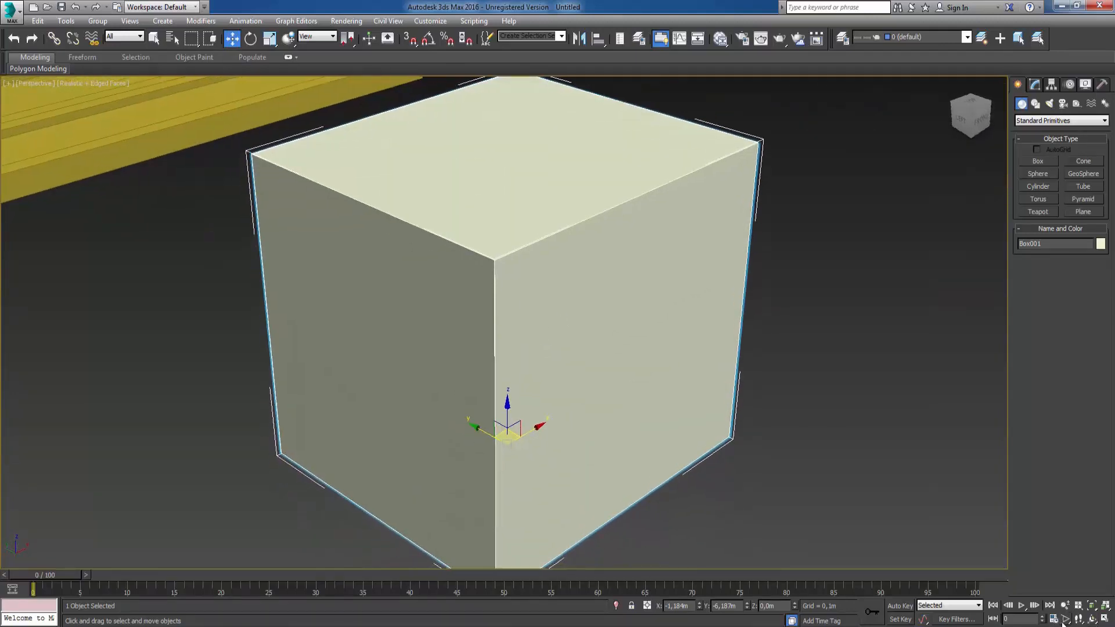
{"action": "scroll", "coordinate": [655, 381], "scroll_direction": "down", "scroll_amount": 3}
{"action": "right_click", "coordinate": [630, 335]}
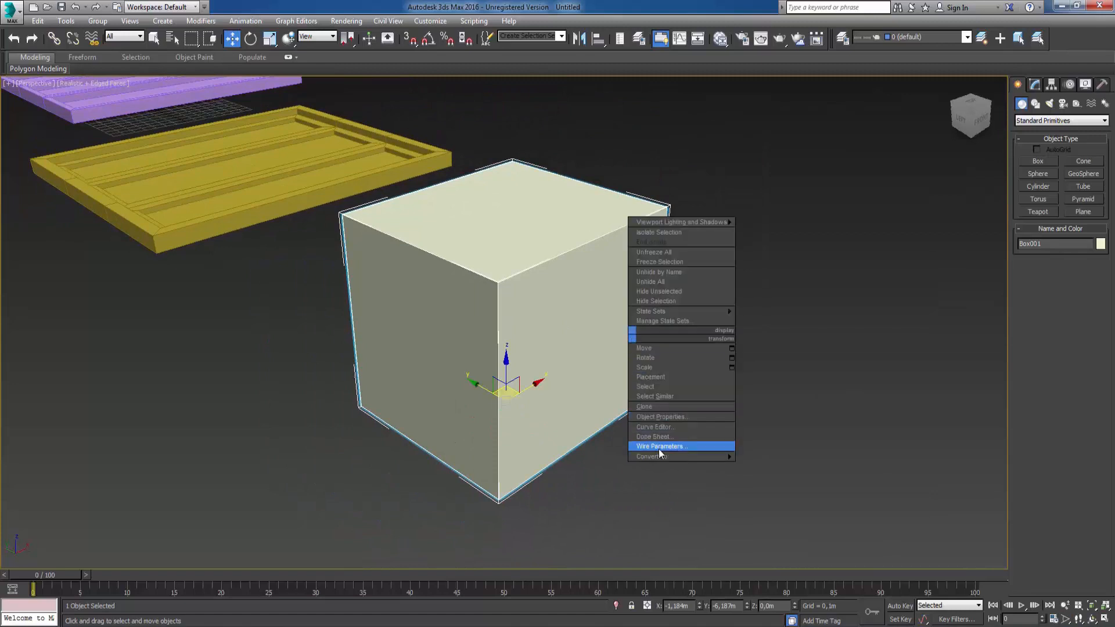
{"action": "mouse_move", "coordinate": [719, 456]}
{"action": "left_click", "coordinate": [766, 468]}
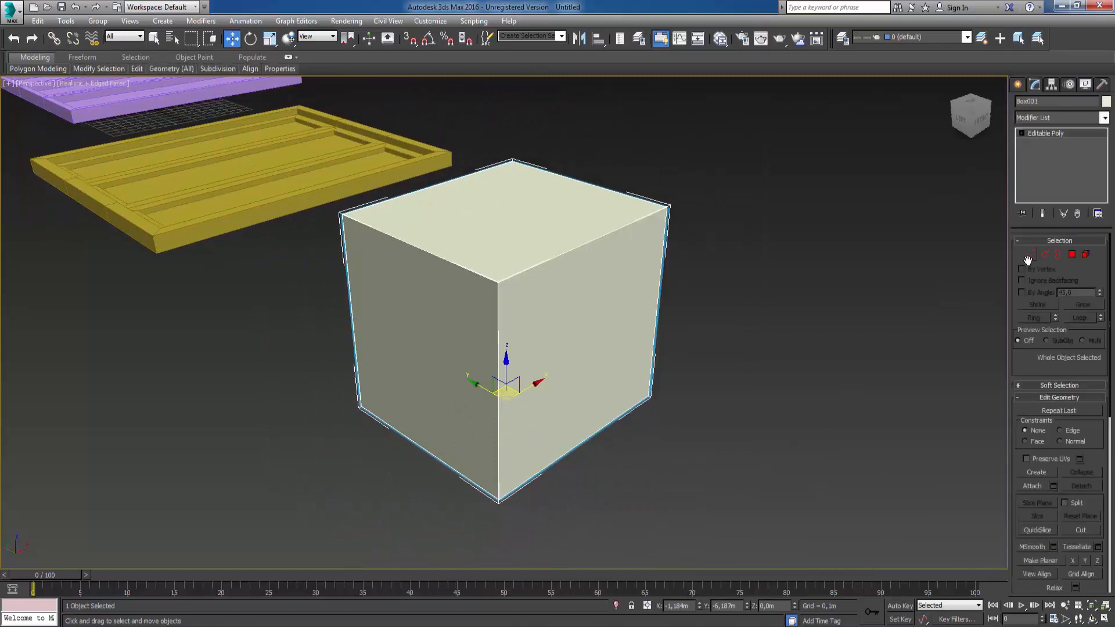
Detach the box's side face towards negative Y as a separate object, keeping the default name.
{"action": "left_click", "coordinate": [1071, 255]}
{"action": "left_click", "coordinate": [581, 354]}
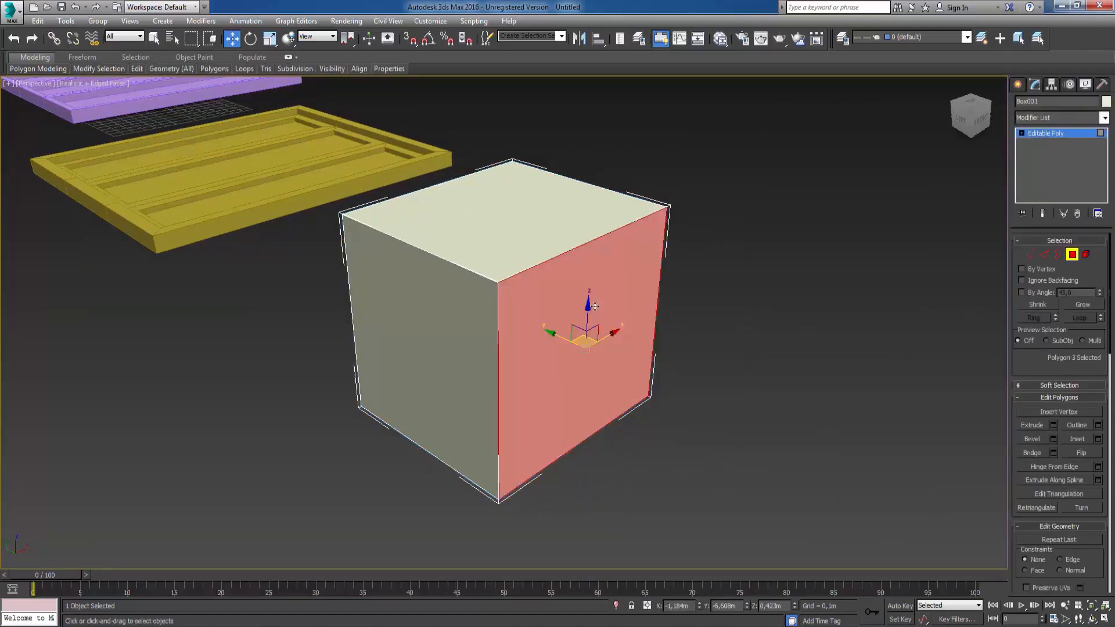
{"action": "middle_click_drag", "start_coordinate": [546, 372], "coordinate": [504, 386], "text": "alt"}
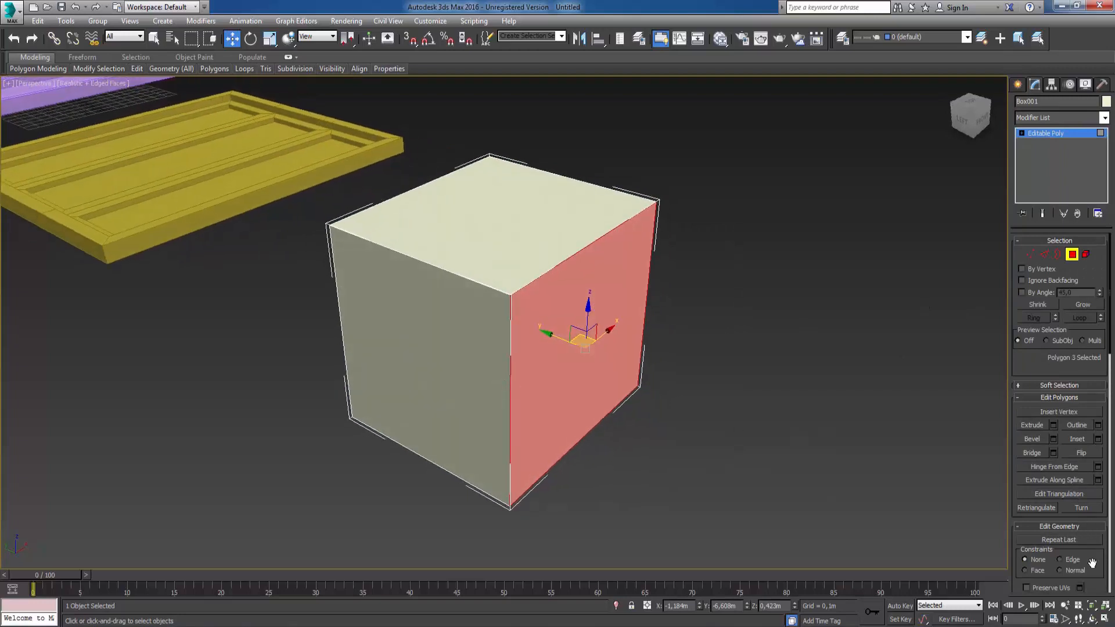
{"action": "scroll", "coordinate": [1092, 564], "scroll_direction": "down", "scroll_amount": 5}
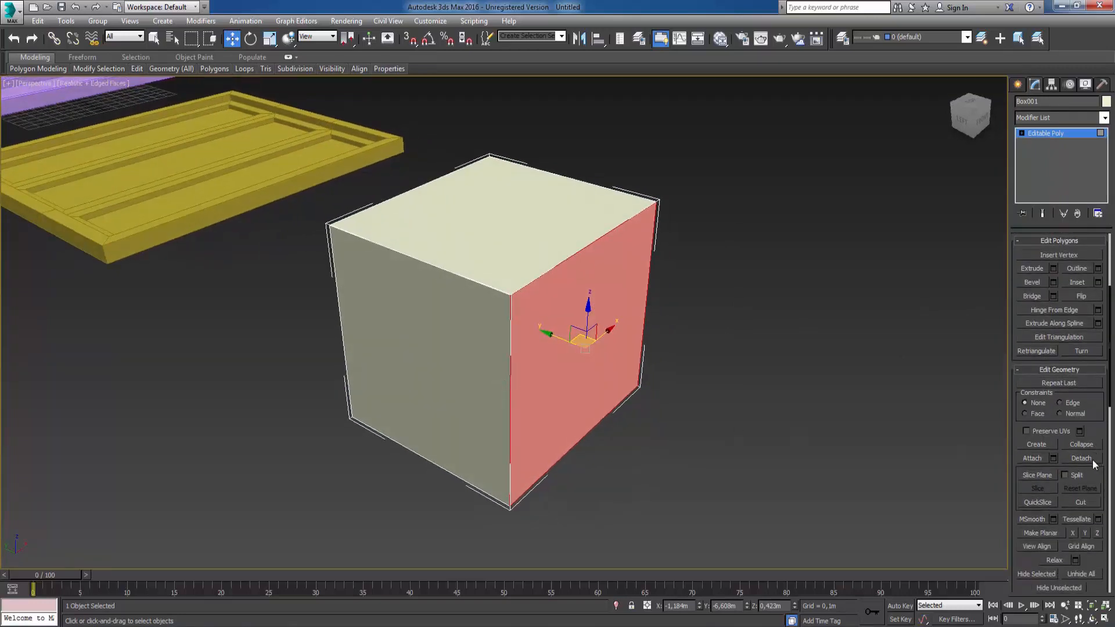
{"action": "left_click", "coordinate": [1094, 463]}
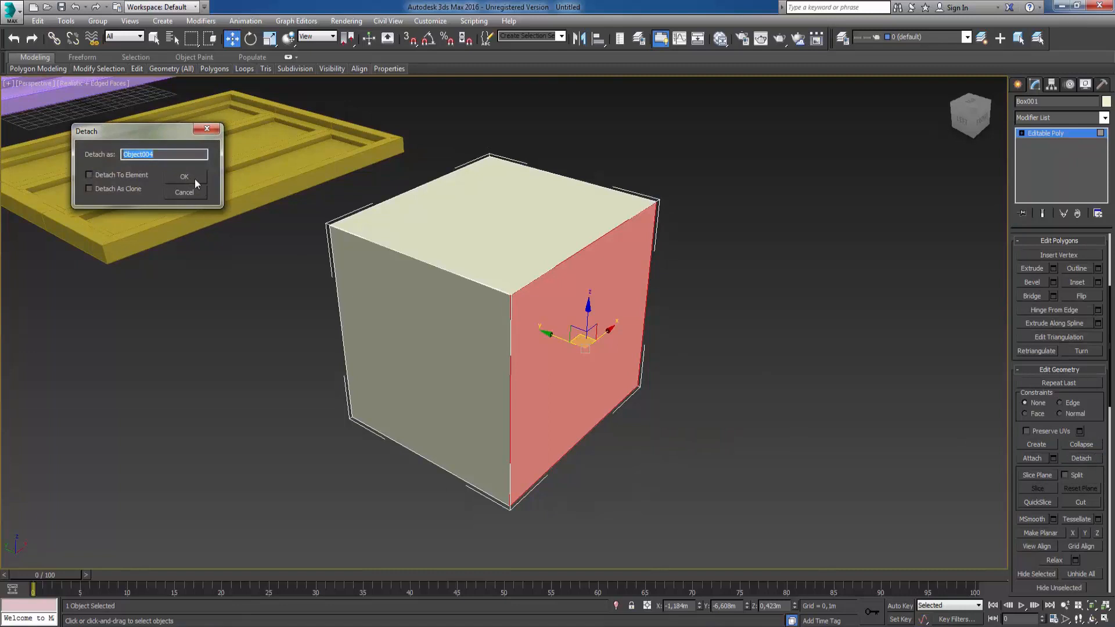
{"action": "left_click_drag", "start_coordinate": [170, 133], "coordinate": [825, 224]}
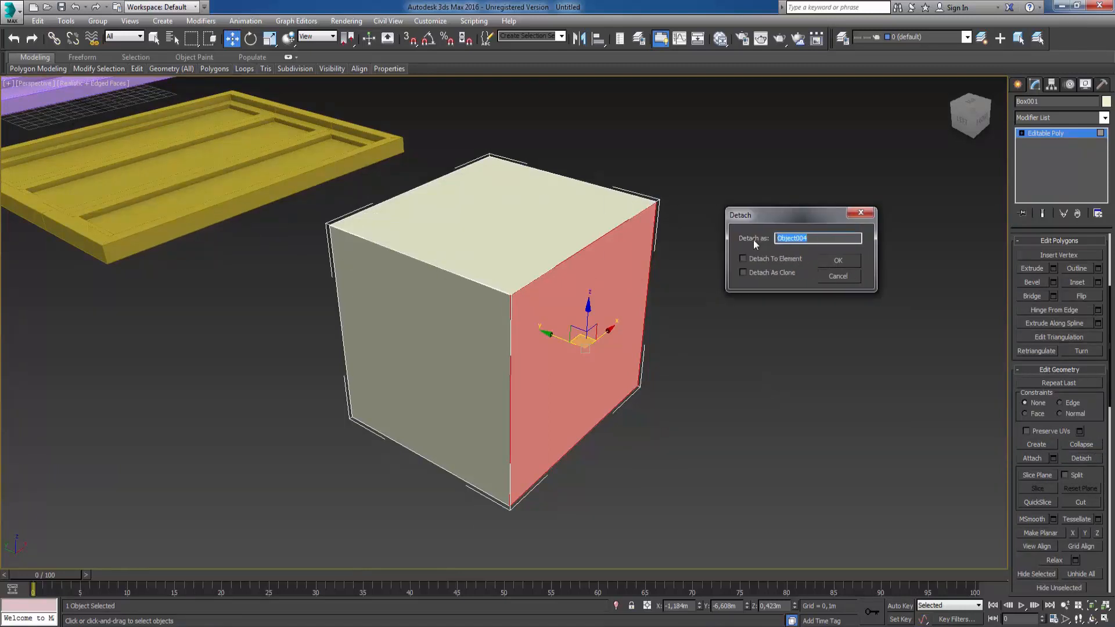
{"action": "left_click", "coordinate": [817, 239]}
{"action": "left_click_drag", "start_coordinate": [795, 239], "coordinate": [817, 239]}
{"action": "left_click", "coordinate": [842, 260]}
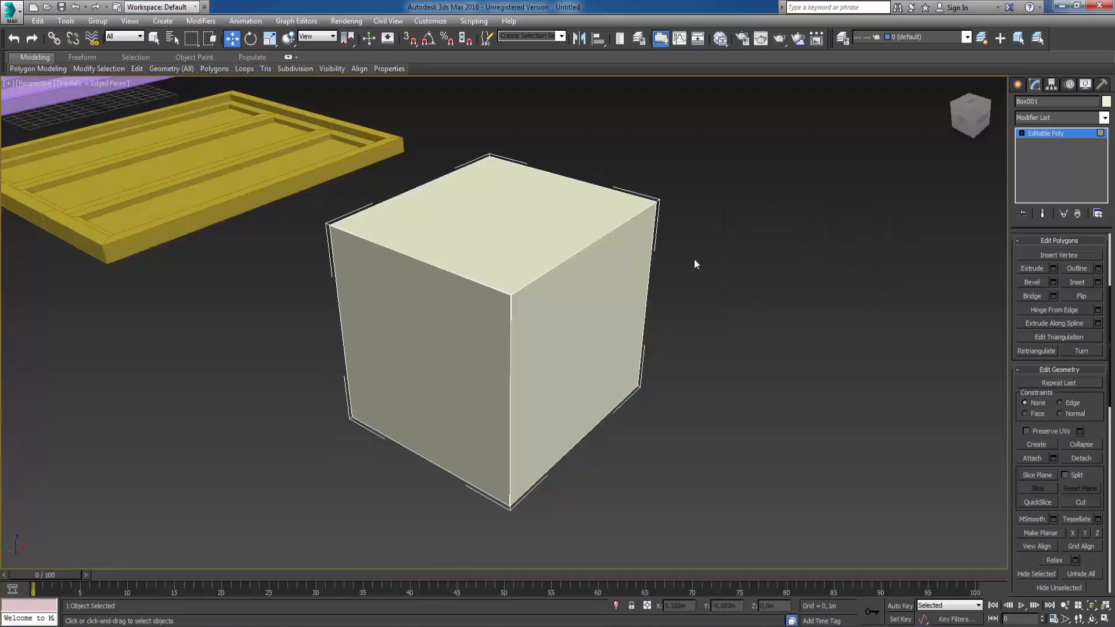
Leave polygon editing and move the box and its detached face apart along Y, with the face at about Y -6.57 m.
{"action": "scroll", "coordinate": [1016, 245], "scroll_direction": "up", "scroll_amount": 5}
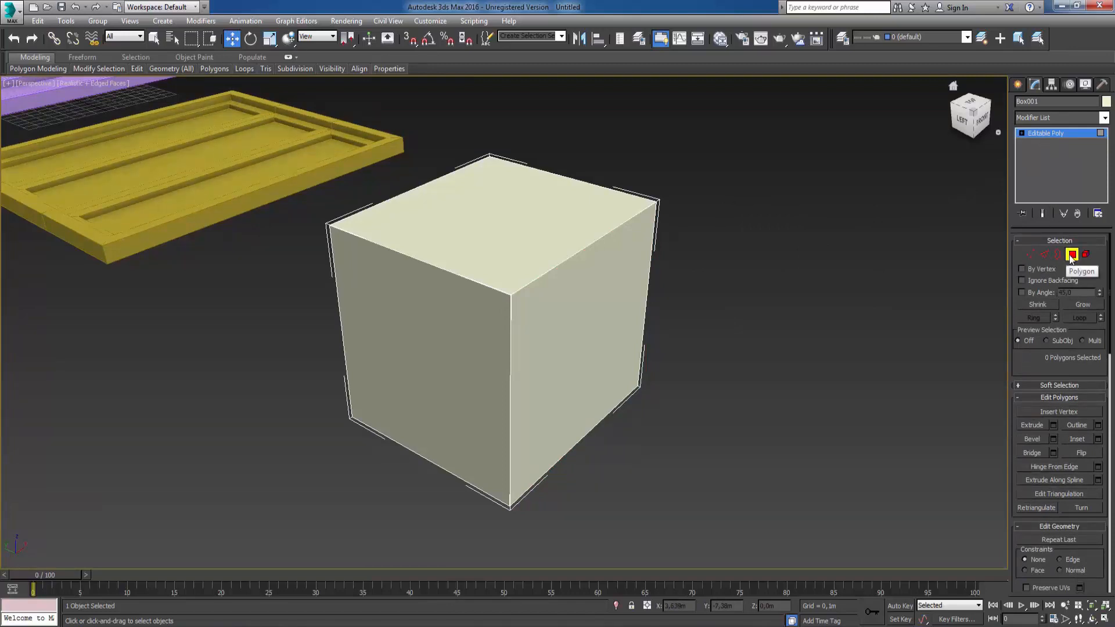
{"action": "left_click", "coordinate": [1072, 255]}
{"action": "left_click", "coordinate": [615, 291]}
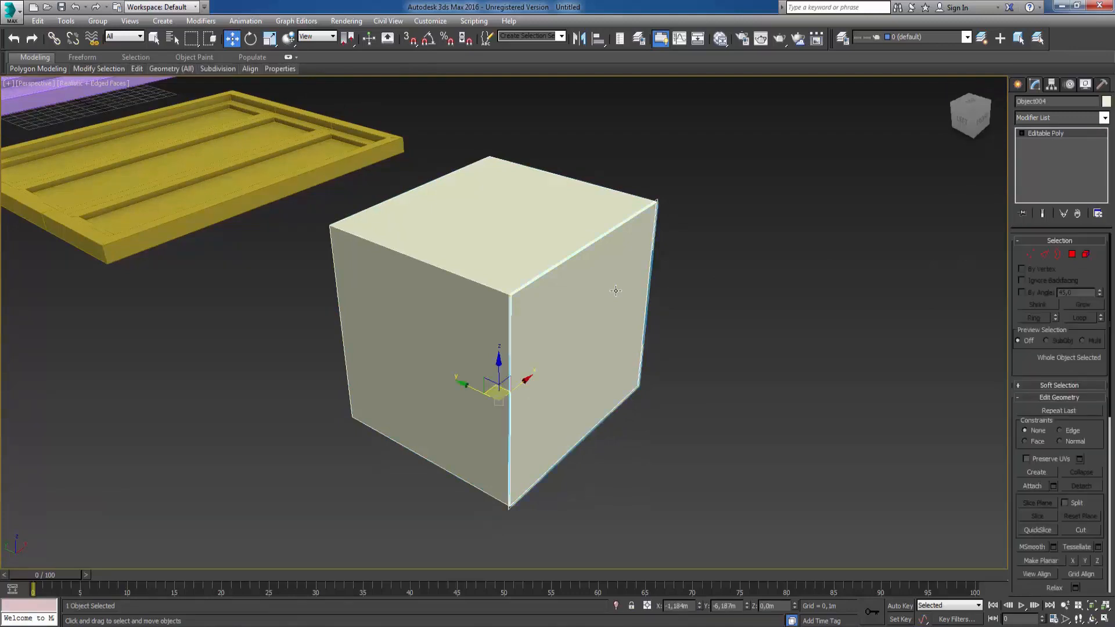
{"action": "left_click_drag", "start_coordinate": [477, 390], "coordinate": [413, 348]}
{"action": "mouse_move", "coordinate": [606, 325]}
{"action": "left_mouse_down"}
{"action": "mouse_move", "coordinate": [631, 335]}
{"action": "mouse_move", "coordinate": [608, 349]}
{"action": "mouse_move", "coordinate": [620, 348]}
{"action": "mouse_move", "coordinate": [601, 341]}
{"action": "left_mouse_up"}
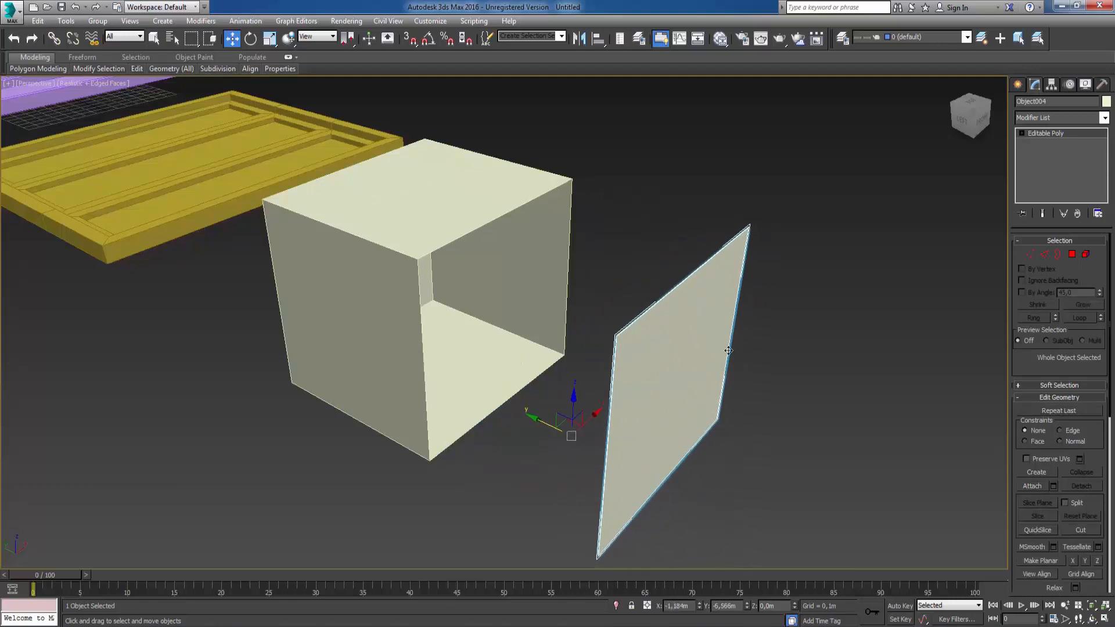
{"action": "middle_click_drag", "start_coordinate": [469, 300], "coordinate": [453, 319]}
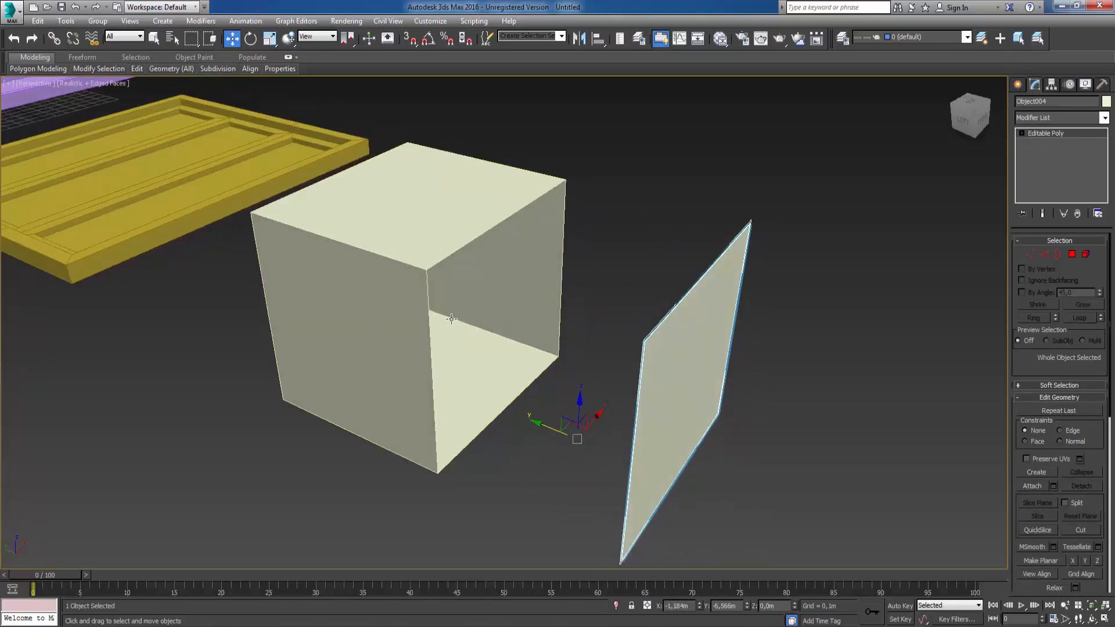
Detach the box's top face as a separate object, keeping the default name, and leave polygon editing.
{"action": "left_click", "coordinate": [418, 262]}
{"action": "left_click", "coordinate": [1072, 254]}
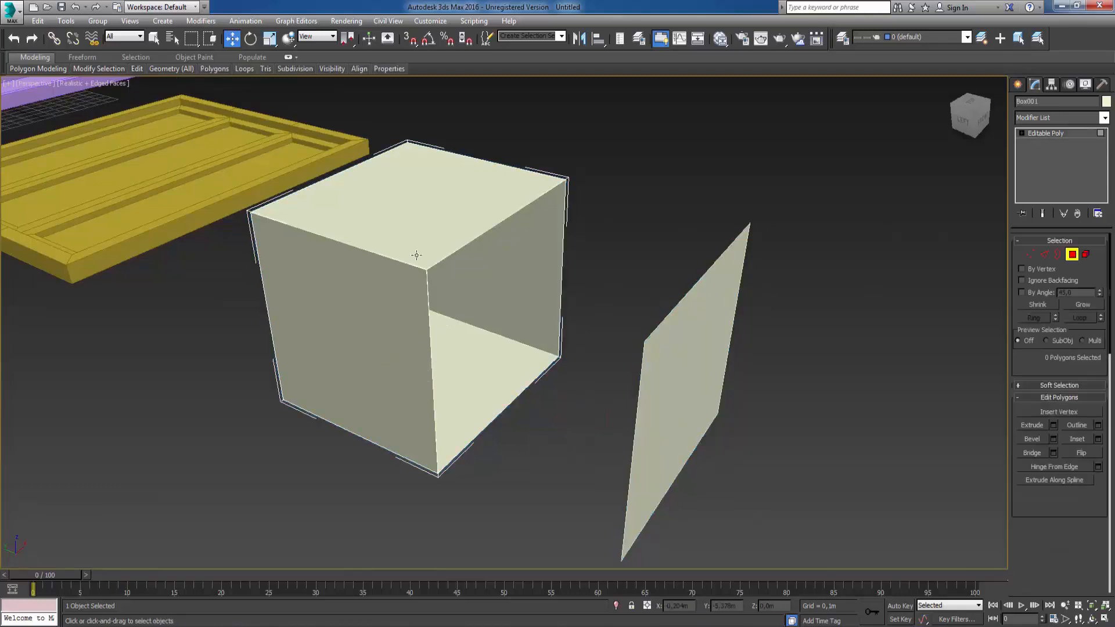
{"action": "left_click", "coordinate": [417, 255]}
{"action": "left_click_drag", "start_coordinate": [1094, 550], "coordinate": [1100, 407]}
{"action": "left_click", "coordinate": [1081, 472]}
{"action": "left_click", "coordinate": [831, 259]}
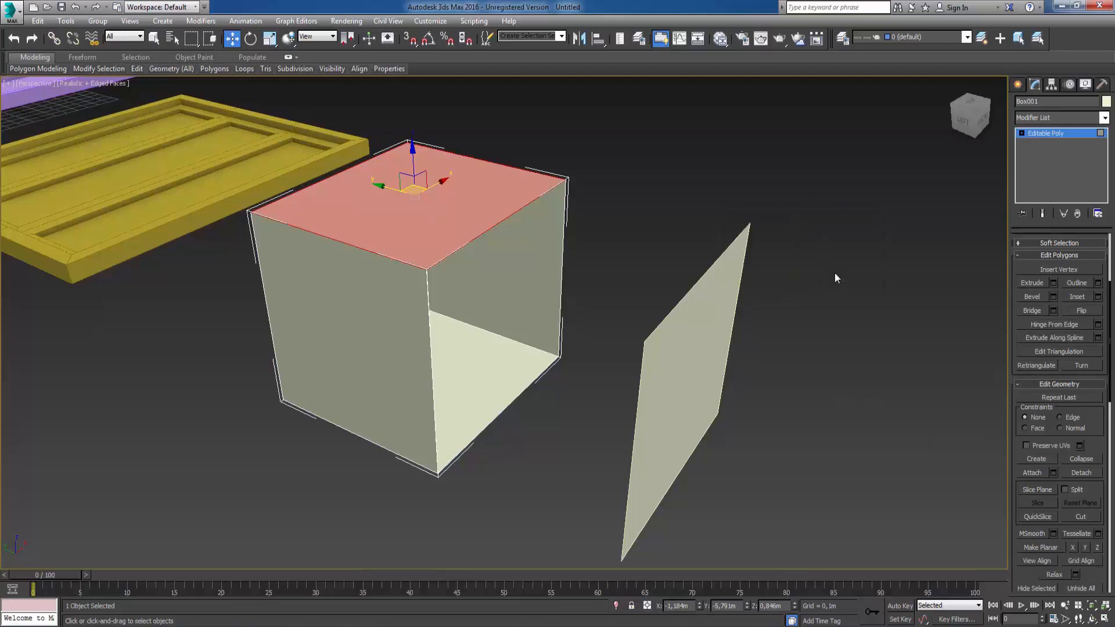
{"action": "left_click", "coordinate": [1082, 474]}
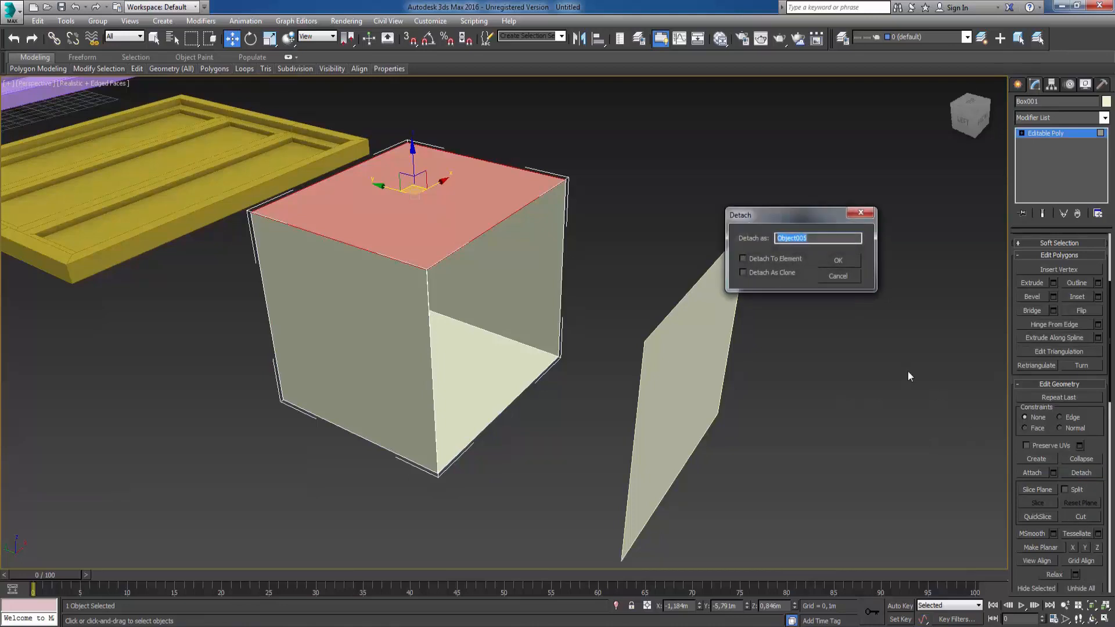
{"action": "left_click", "coordinate": [839, 261]}
{"action": "key", "text": "4"}
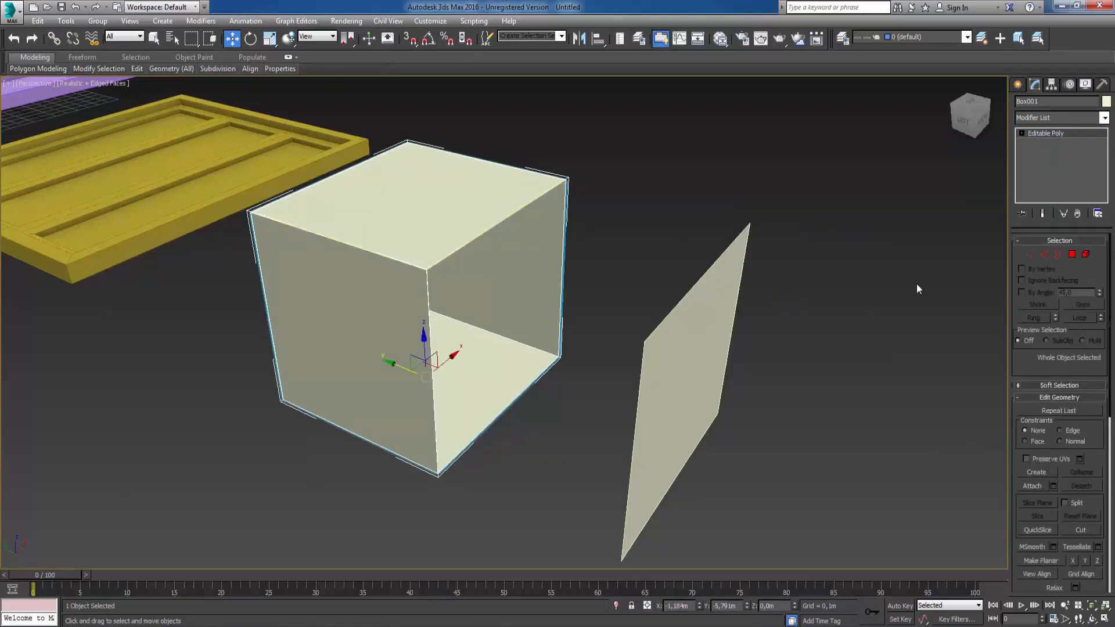
{"action": "left_click", "coordinate": [1070, 255]}
{"action": "left_click", "coordinate": [1070, 255]}
Move the detached top face up along Z and the open box down along Z to separate them, leaving nothing selected.
{"action": "left_click", "coordinate": [623, 186]}
{"action": "middle_click_drag", "start_coordinate": [477, 203], "coordinate": [481, 209]}
{"action": "left_click", "coordinate": [481, 209]}
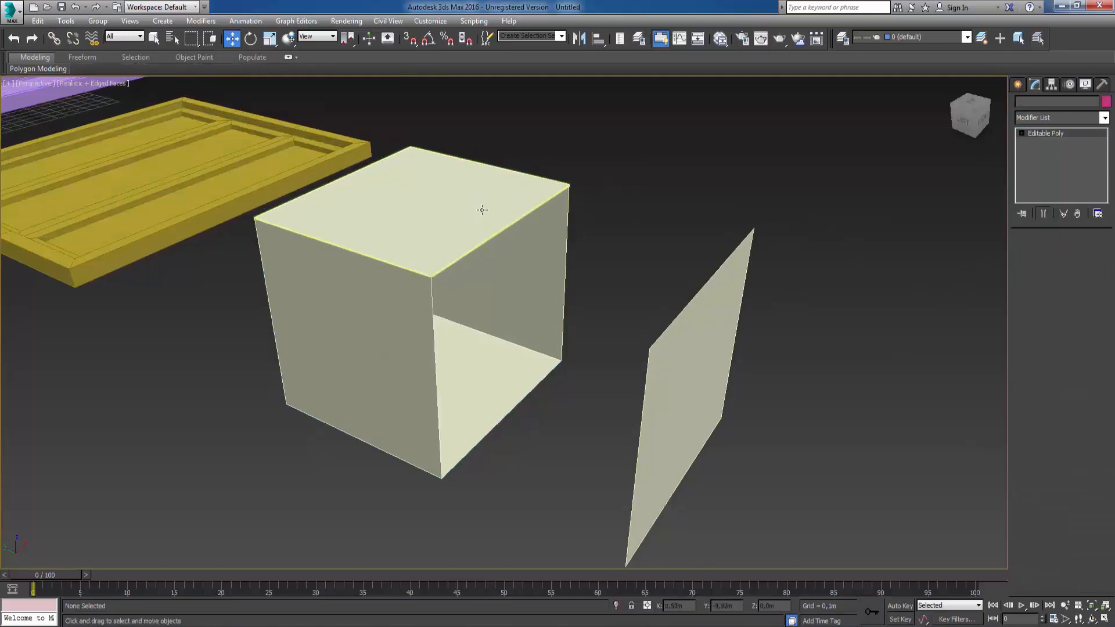
{"action": "left_click_drag", "start_coordinate": [426, 347], "coordinate": [430, 292]}
{"action": "left_click_drag", "start_coordinate": [386, 344], "coordinate": [394, 422]}
{"action": "left_click", "coordinate": [580, 289]}
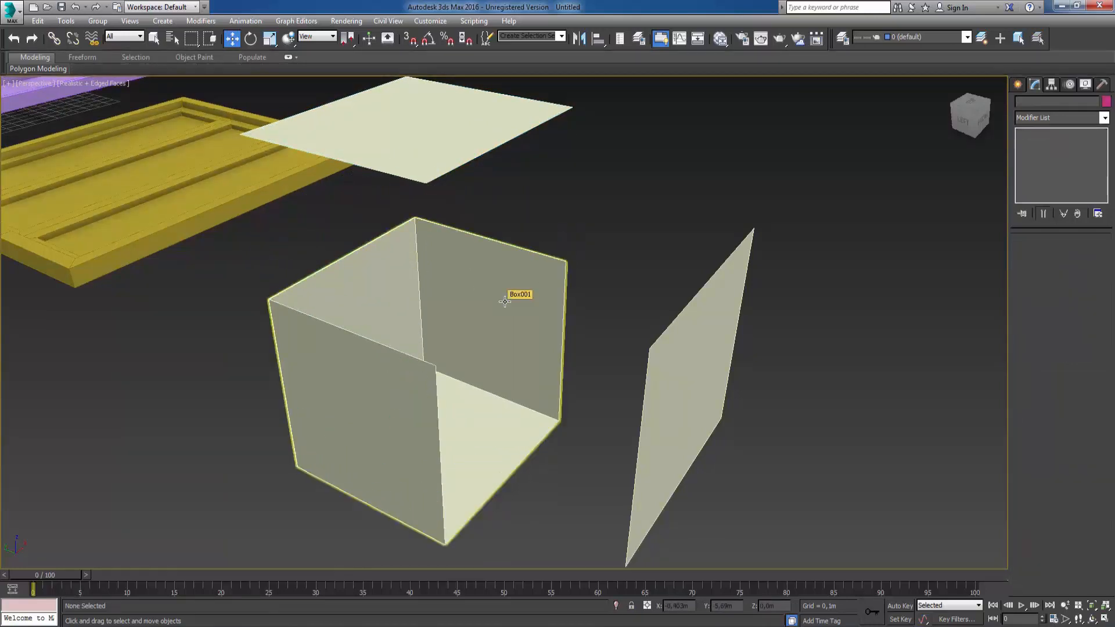
{"action": "scroll", "coordinate": [530, 331], "scroll_direction": "down", "scroll_amount": 2}
{"action": "scroll", "coordinate": [533, 331], "scroll_direction": "down", "scroll_amount": 2}
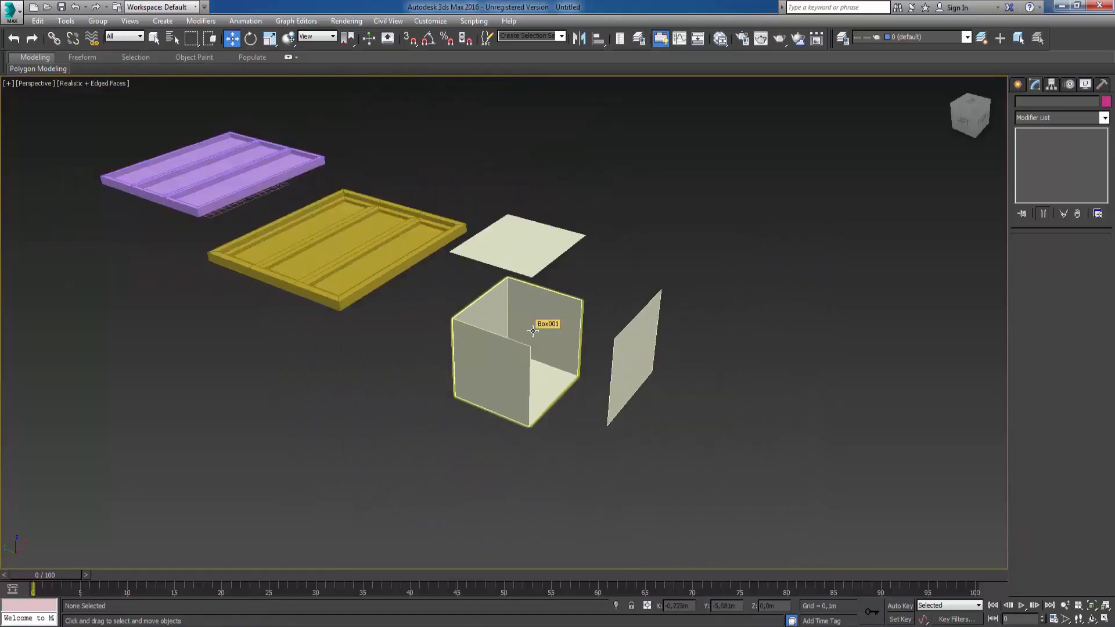
{"action": "middle_click_drag", "start_coordinate": [498, 353], "coordinate": [556, 416]}
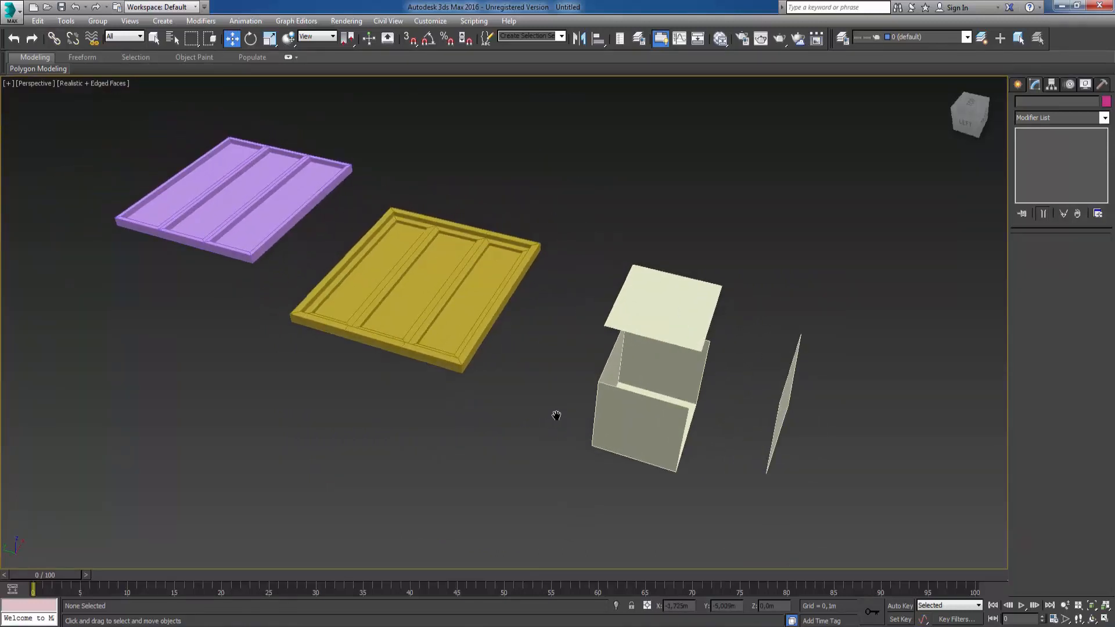